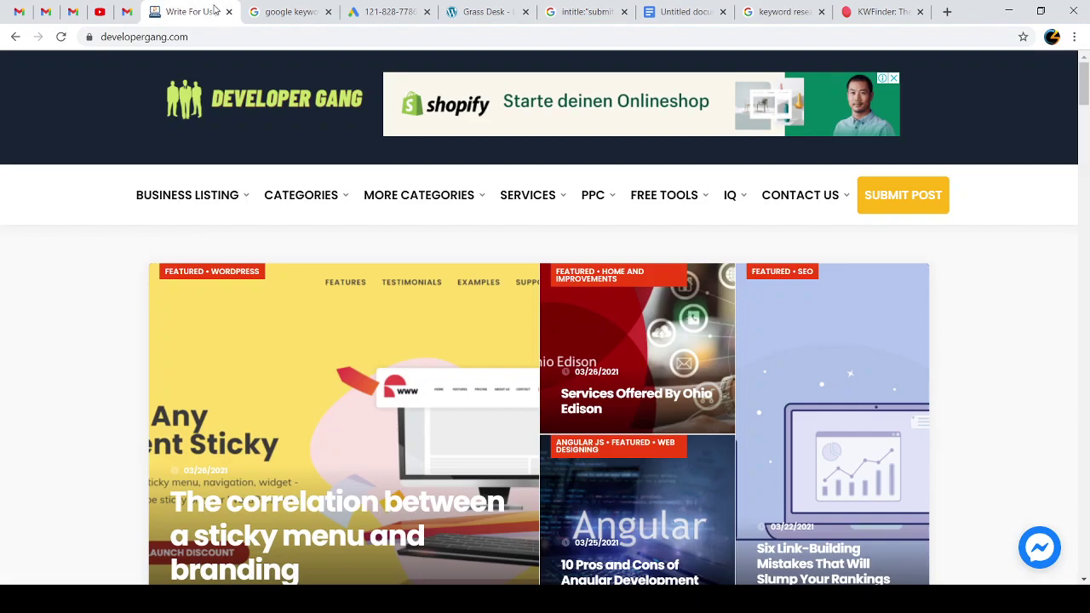
pyautogui.scroll(-3, 122, 224)
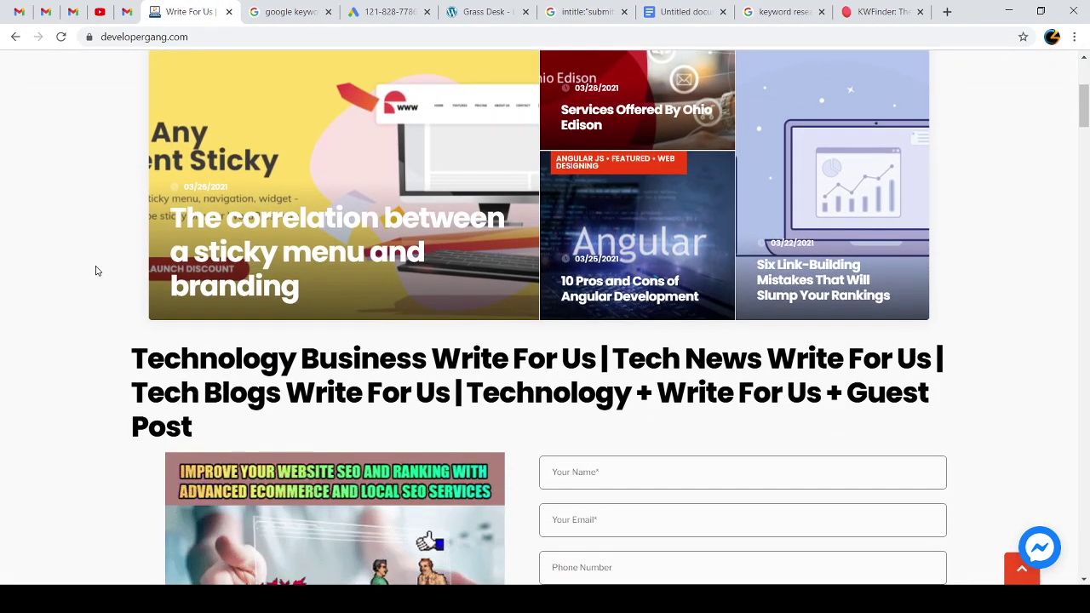
pyautogui.scroll(4, 97, 268)
# Step: Review the Google search results for "google keyword planner" and the query used
pyautogui.click(293, 11)
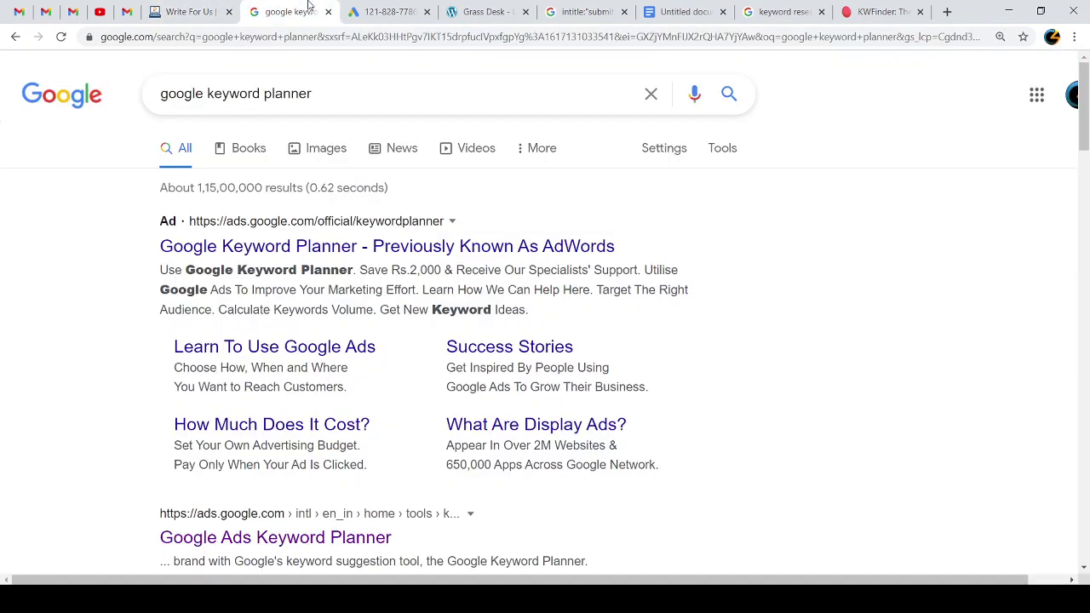
pyautogui.scroll(-3, 328, 173)
pyautogui.scroll(3, 311, 187)
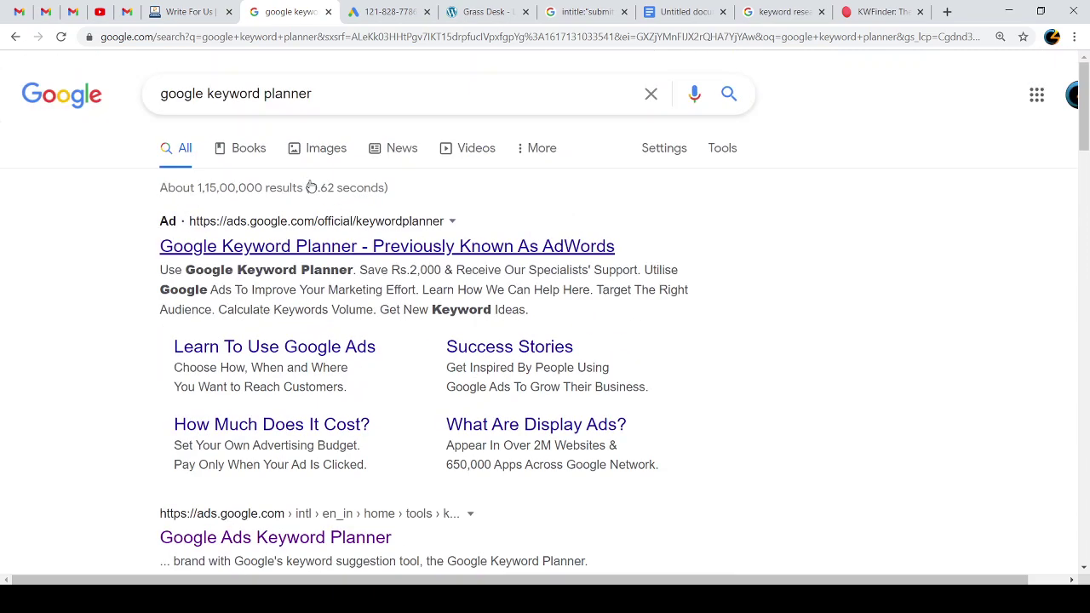
pyautogui.scroll(-6, 295, 211)
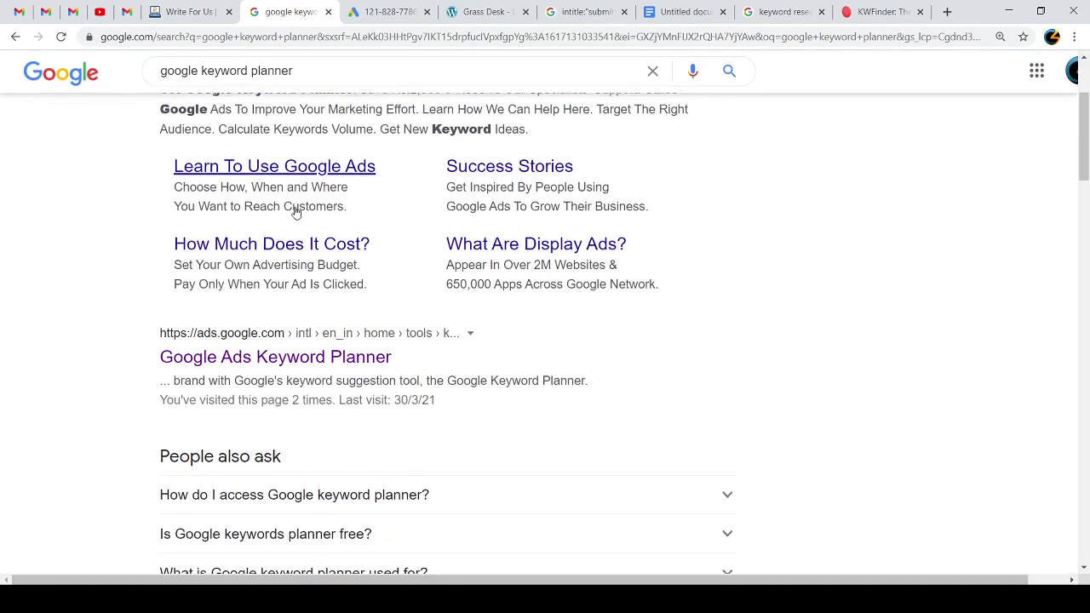
pyautogui.scroll(3, 295, 210)
pyautogui.scroll(3, 295, 211)
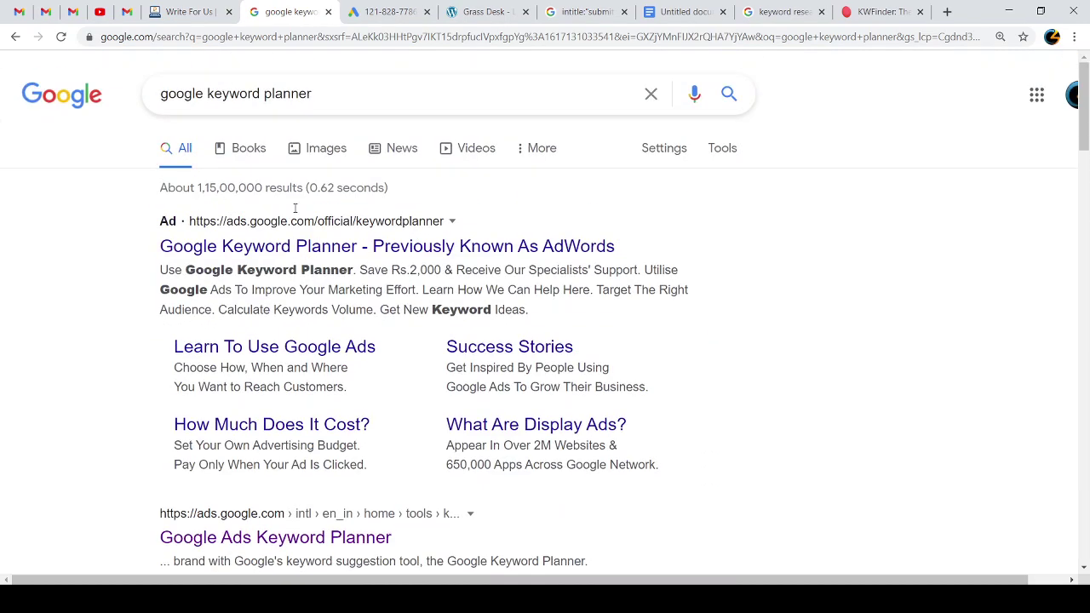
pyautogui.scroll(-3, 677, 226)
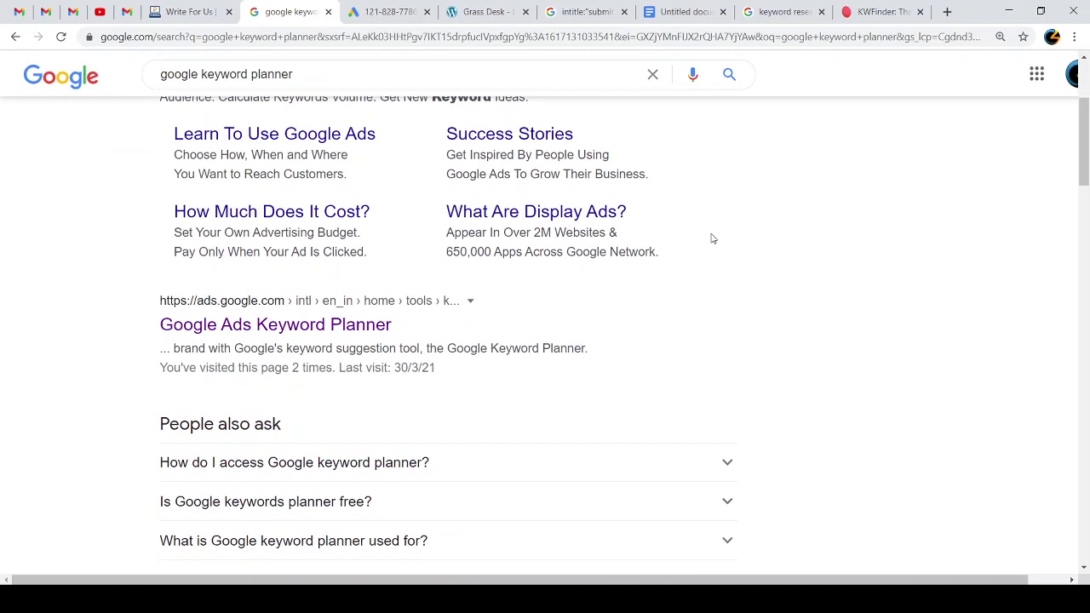
pyautogui.scroll(3, 713, 239)
pyautogui.click(177, 92)
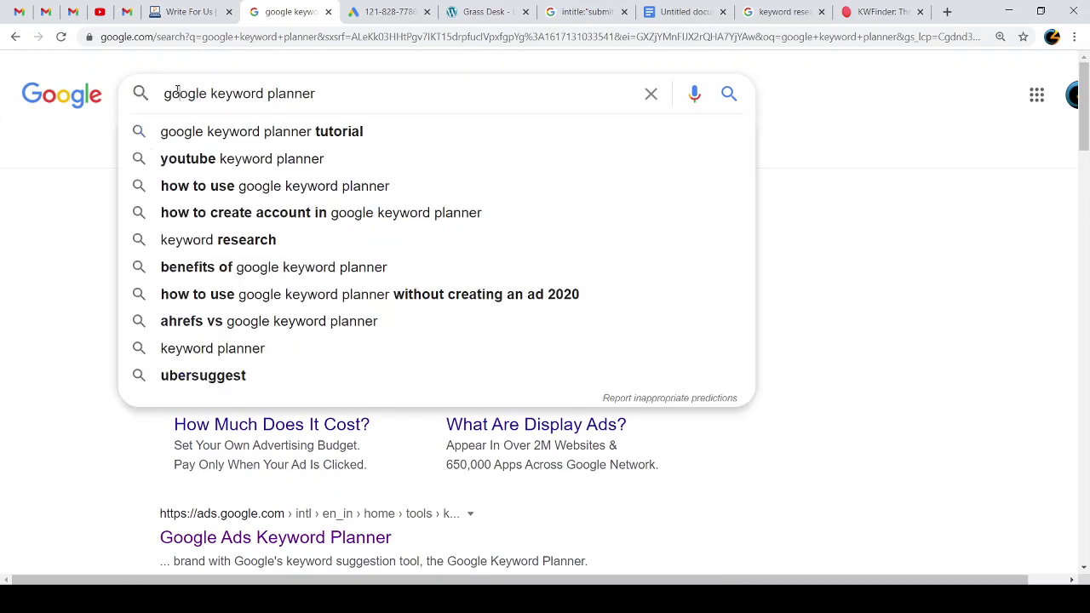
pyautogui.doubleClick(178, 92)
pyautogui.click(300, 91)
pyautogui.moveTo(342, 90); pyautogui.dragTo(161, 95)
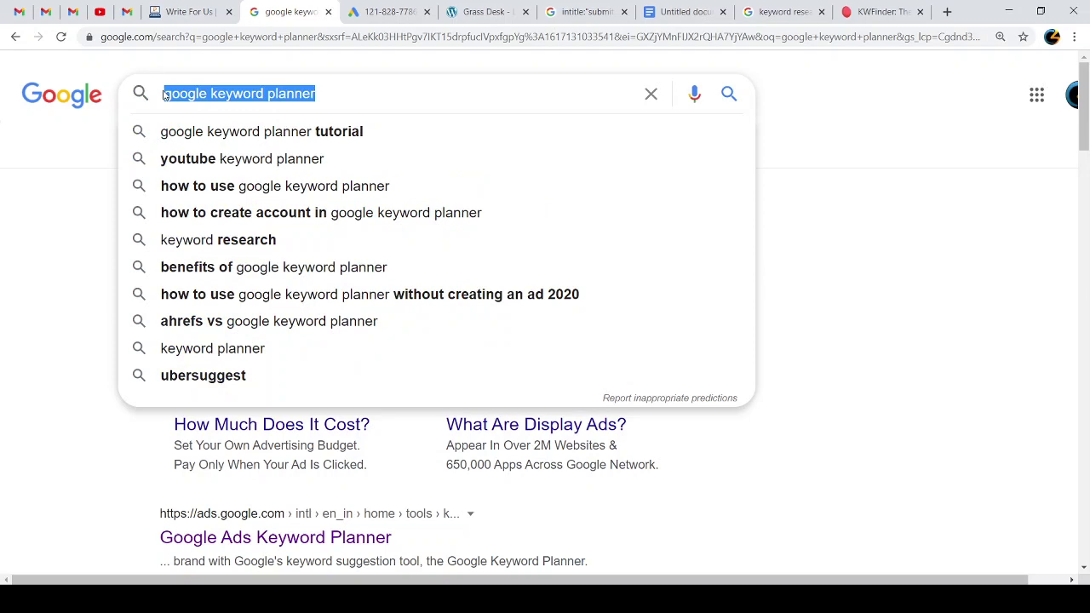
pyautogui.click(83, 173)
# Step: Open the Google Ads Keyword Planner result in a new tab, launch Keyword Planner from it, and close the landing page and older Ads tab
pyautogui.scroll(-3, 286, 338)
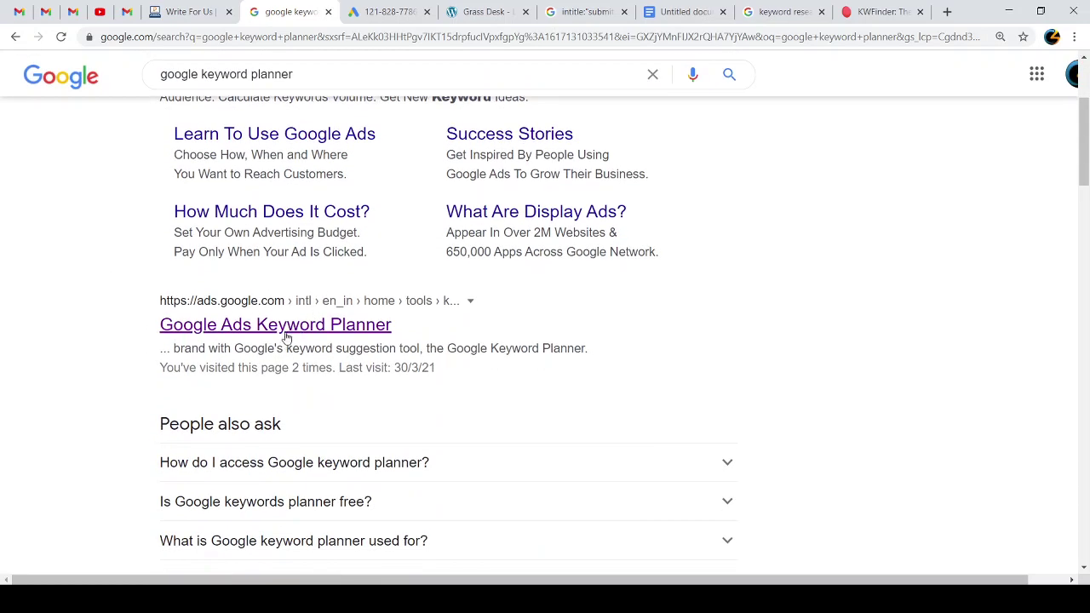
pyautogui.middleClick(286, 338)
pyautogui.click(349, 11)
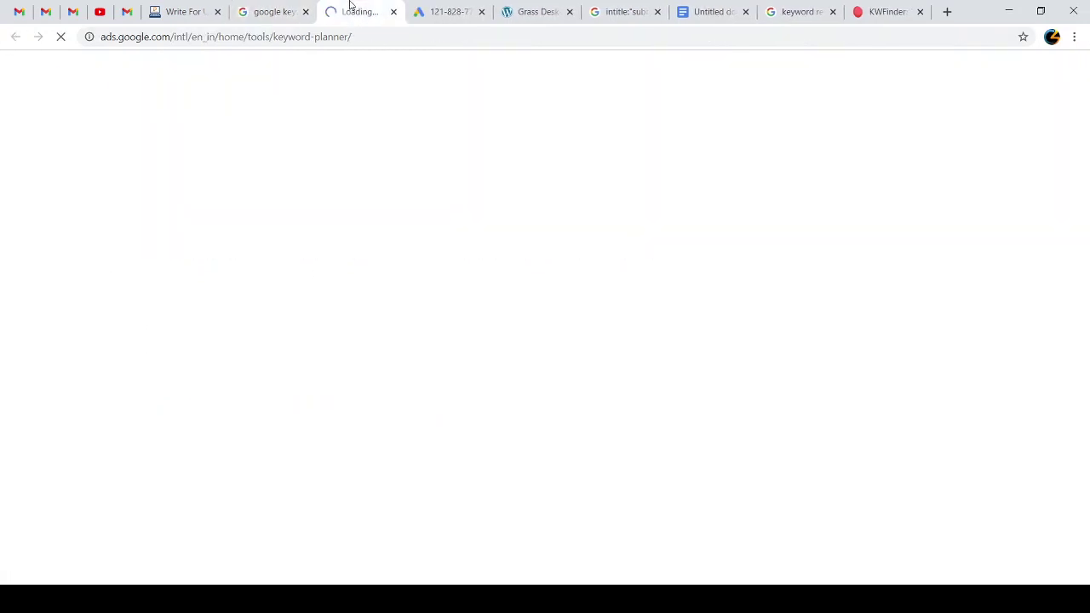
pyautogui.click(365, 37)
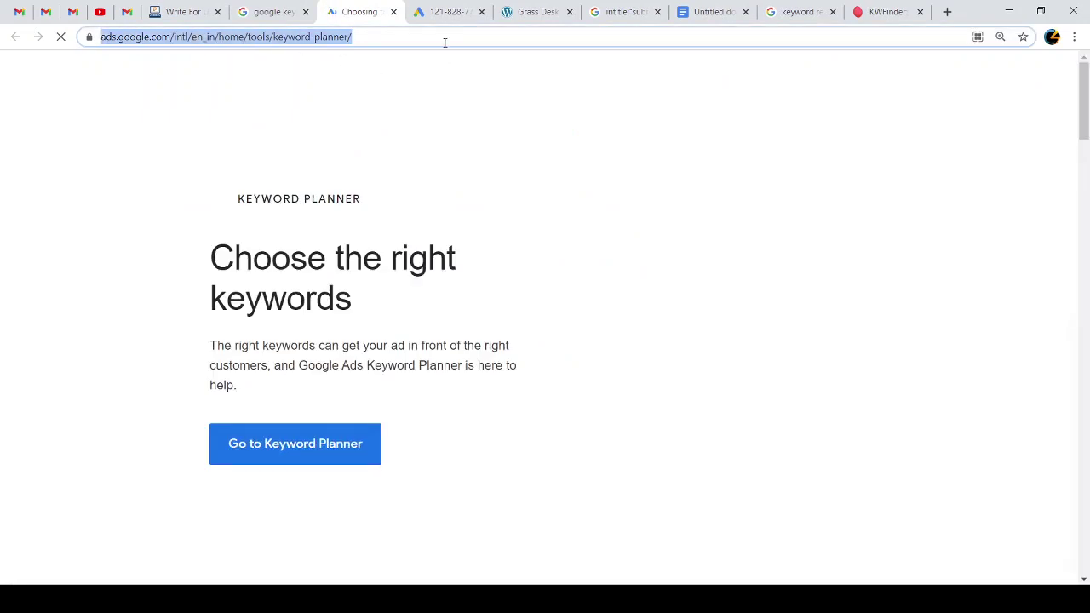
pyautogui.click(304, 496)
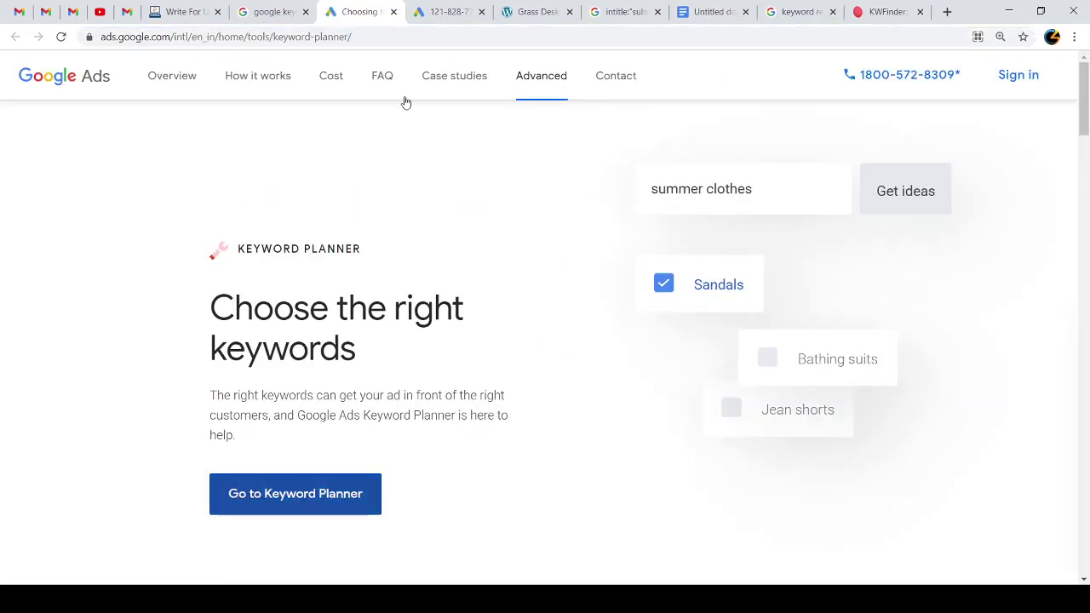
pyautogui.click(367, 11)
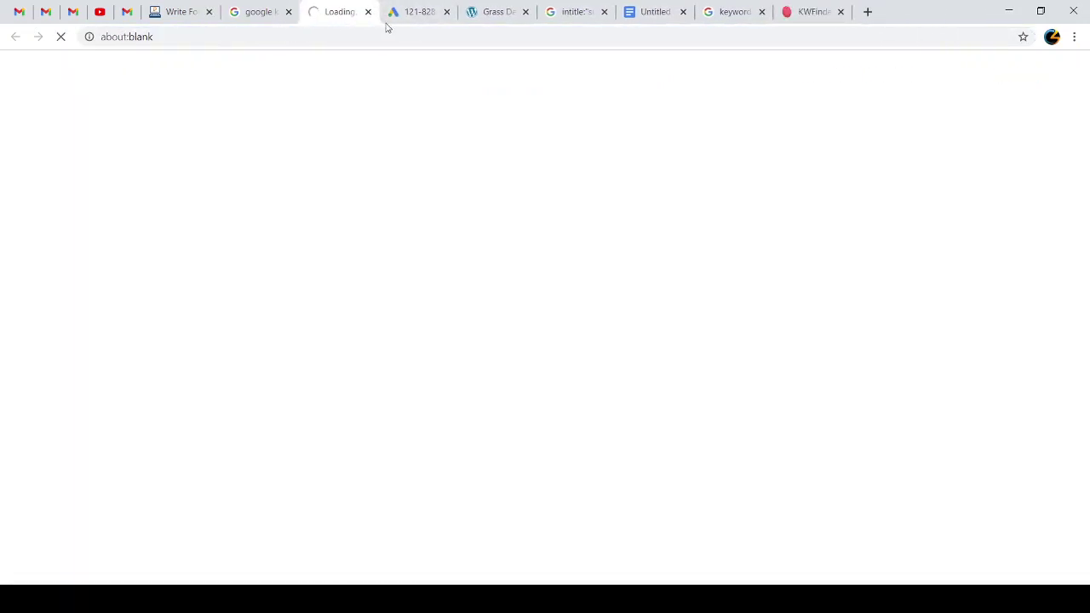
pyautogui.click(446, 11)
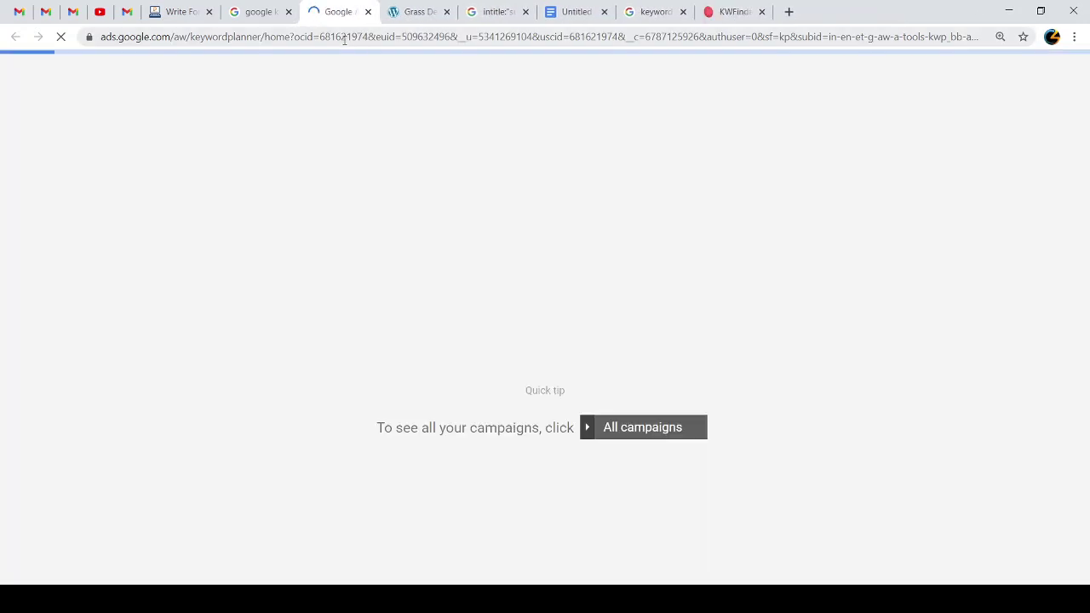
pyautogui.doubleClick(332, 39)
pyautogui.doubleClick(506, 39)
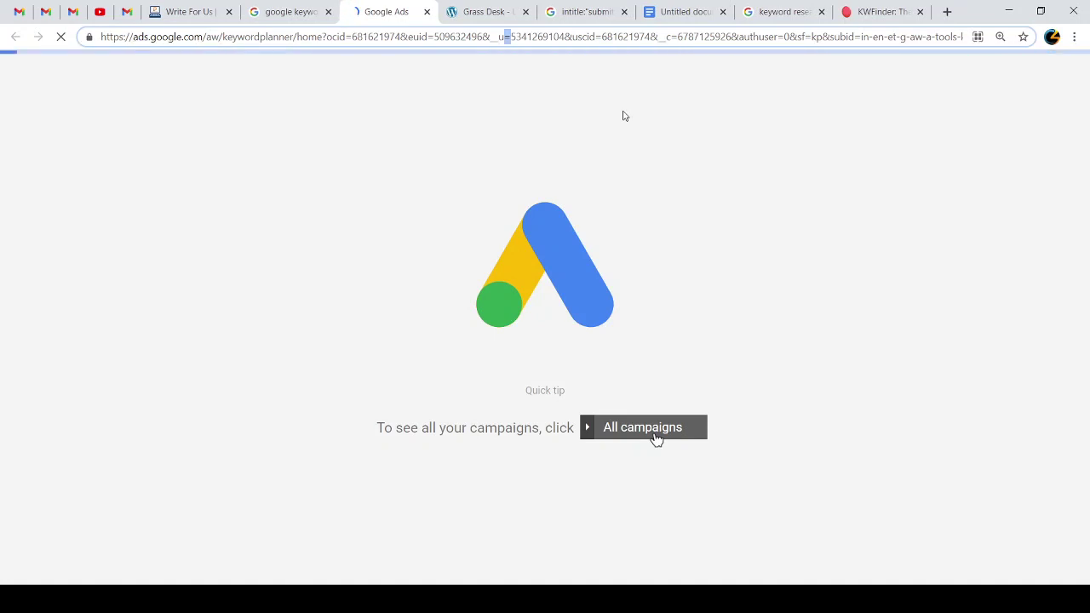
pyautogui.hotkey('ctrl', 'a')
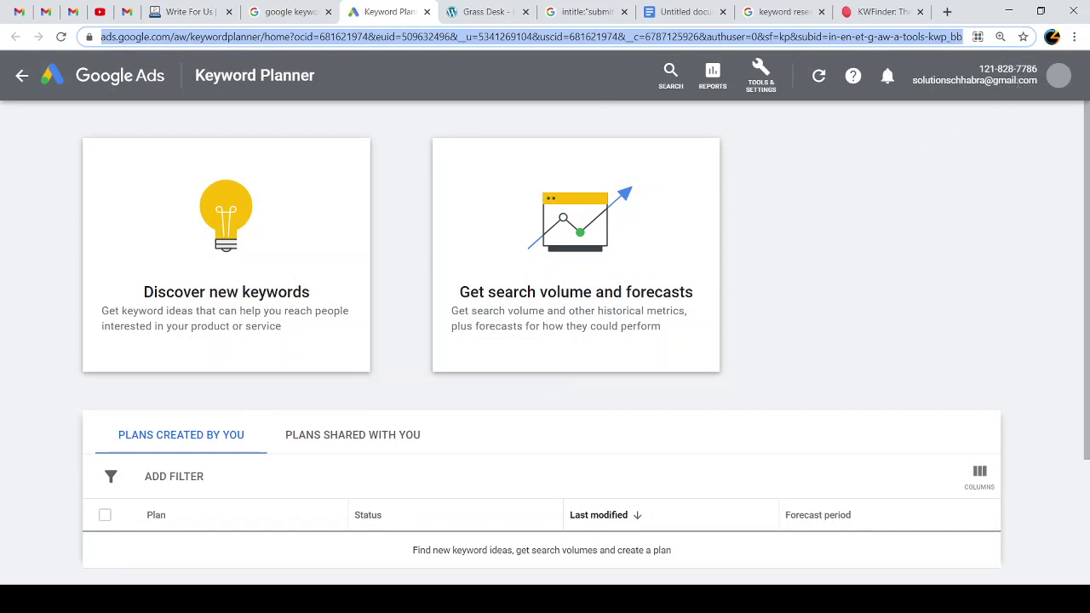
pyautogui.click(1058, 83)
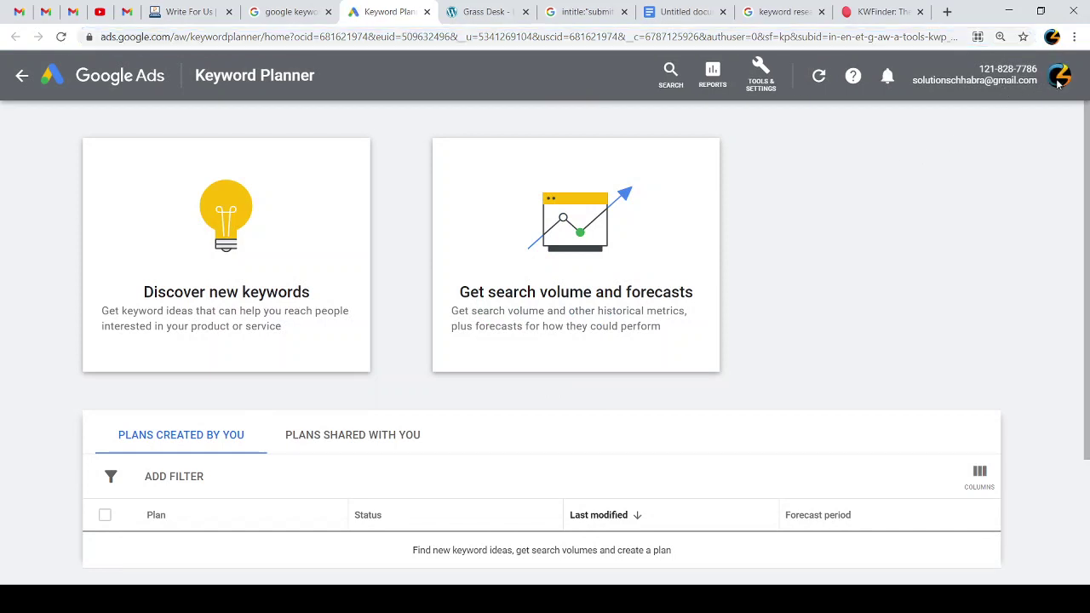
pyautogui.click(1043, 88)
# Step: Start discovering new keywords and add "Best Food Company in India" as the seed keyword
pyautogui.scroll(-2, 336, 287)
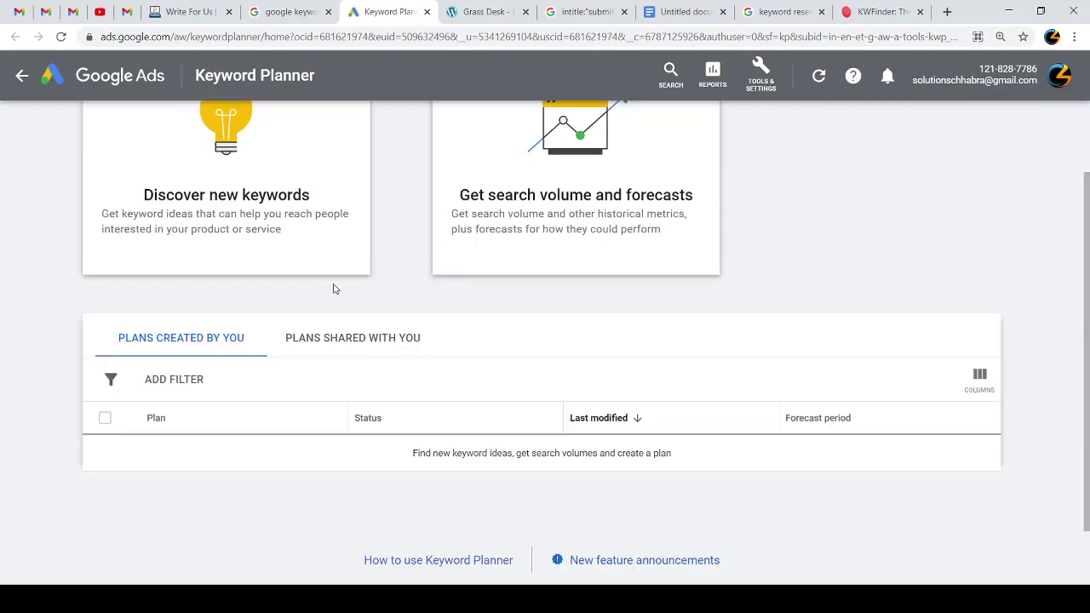
pyautogui.click(260, 199)
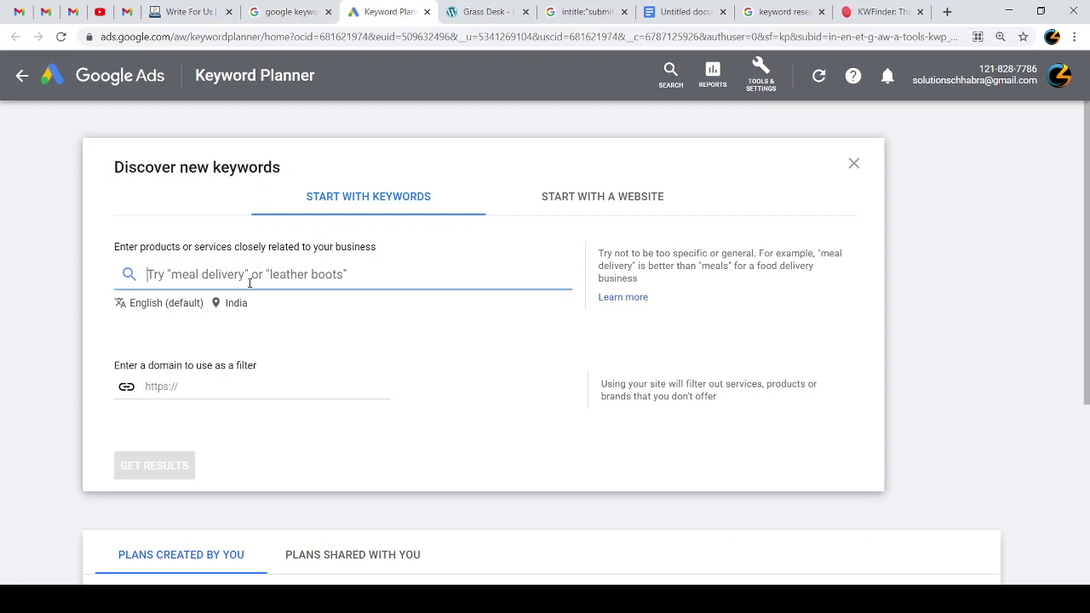
pyautogui.write('Best Foo')
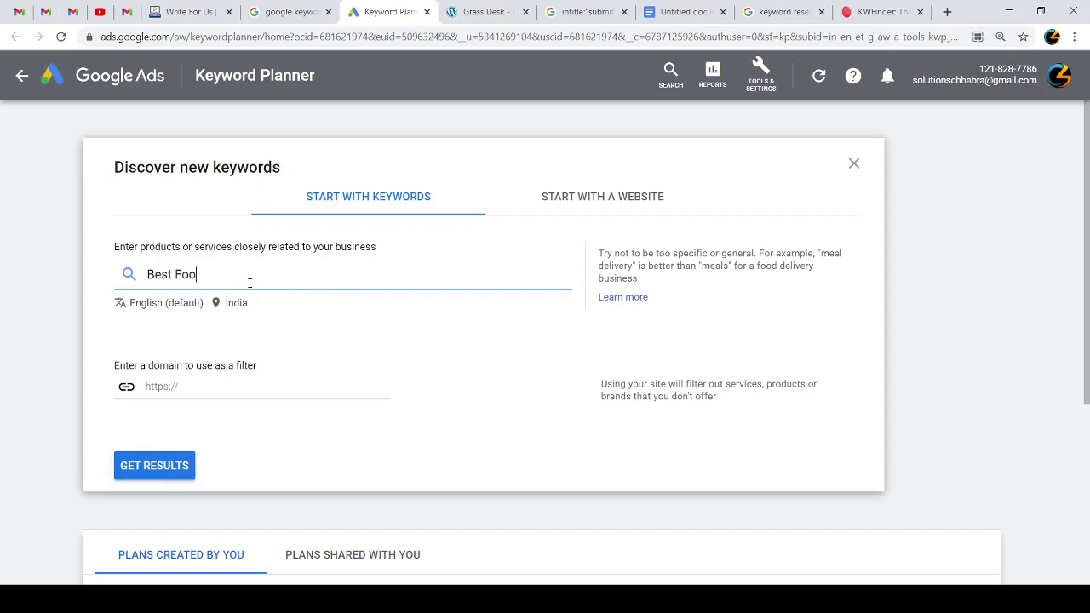
pyautogui.write('d Compan')
pyautogui.write('y in India')
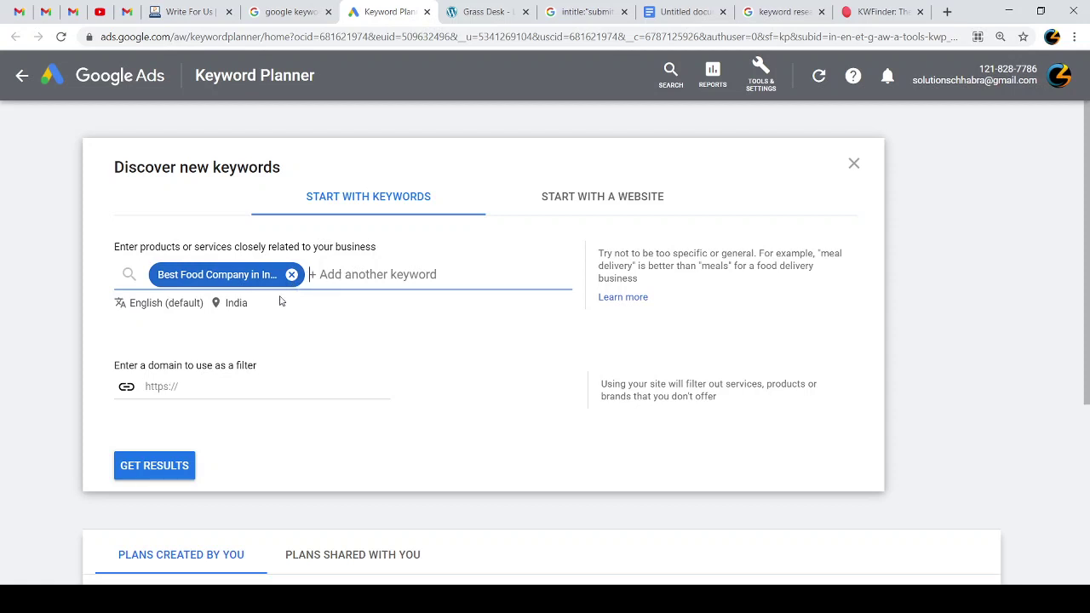
# Step: Replace India with the United States as the targeted location for the keyword search and save it
pyautogui.hotkey('ctrl', '+')
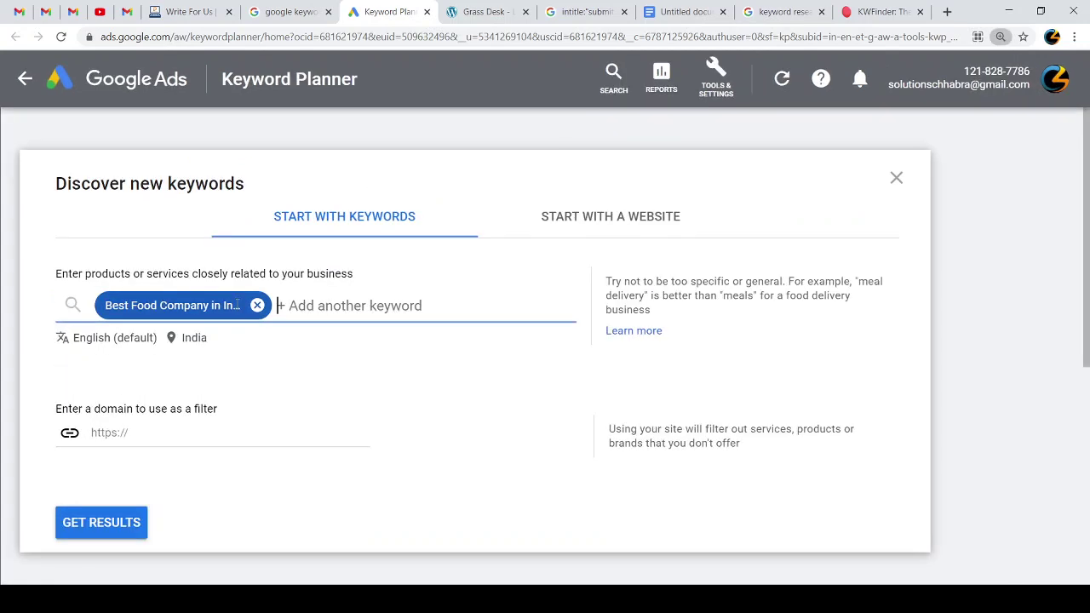
pyautogui.click(182, 337)
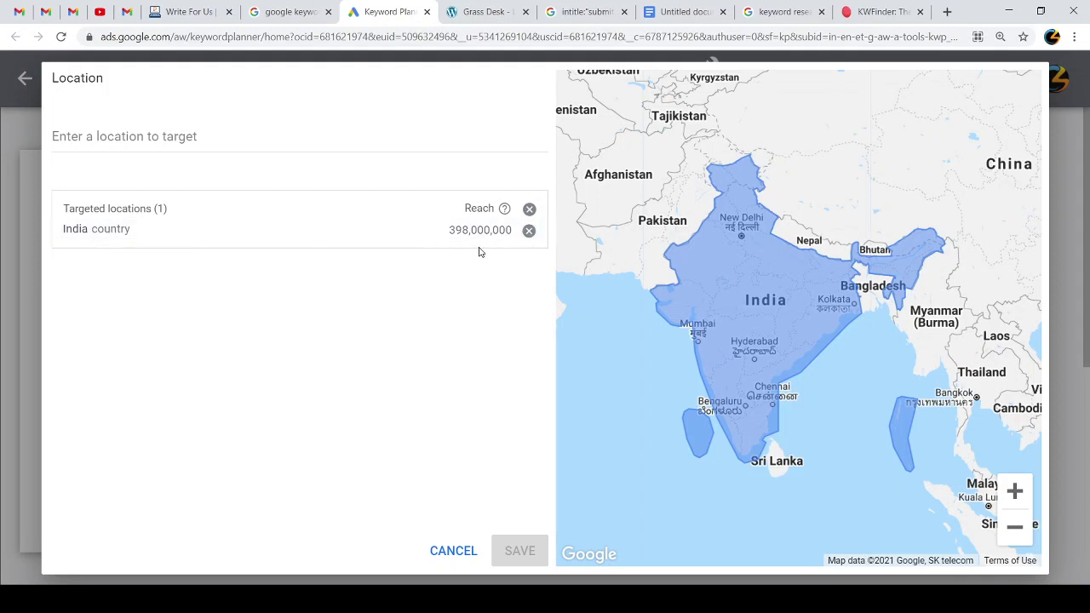
pyautogui.click(527, 232)
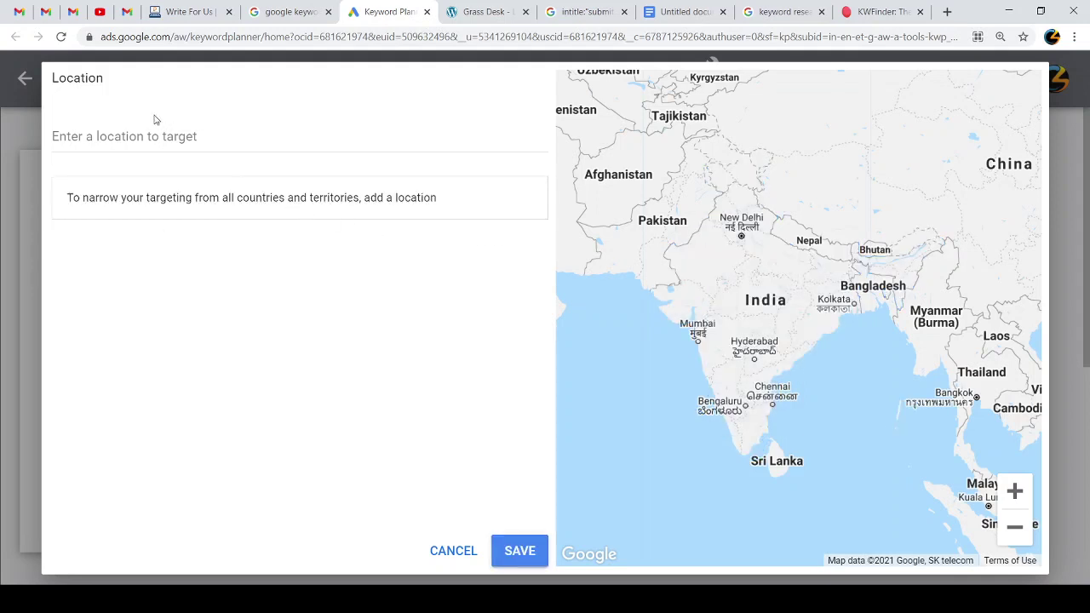
pyautogui.click(140, 141)
pyautogui.write('usa')
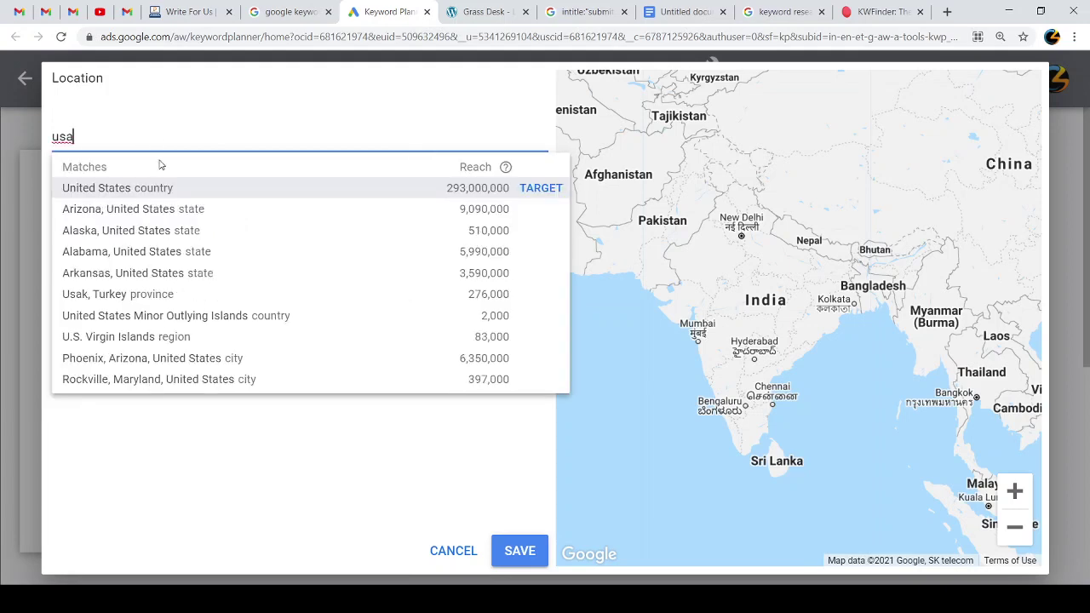
pyautogui.click(143, 188)
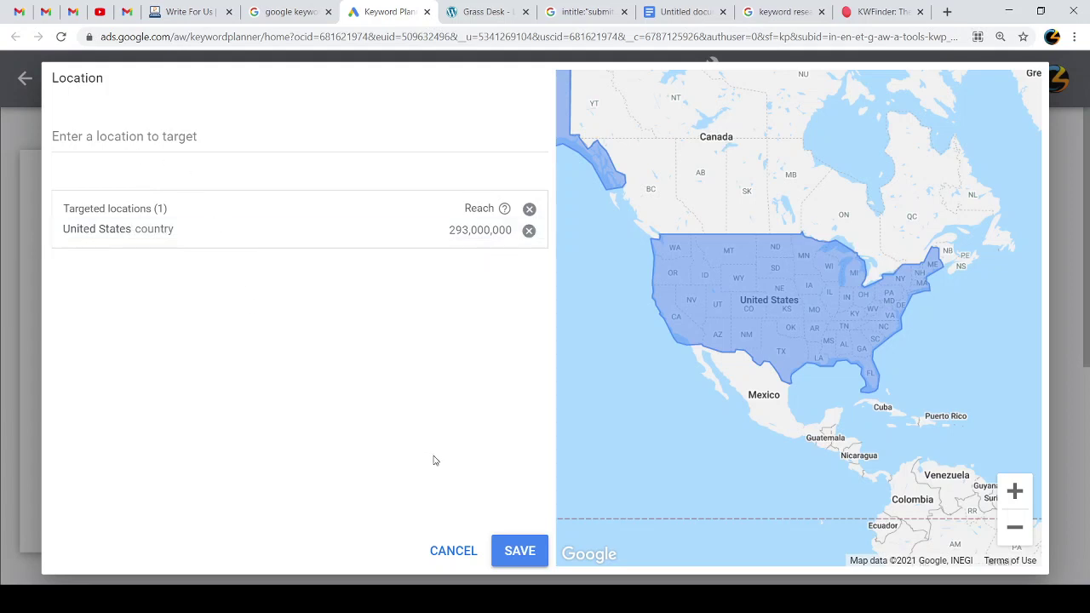
pyautogui.click(519, 549)
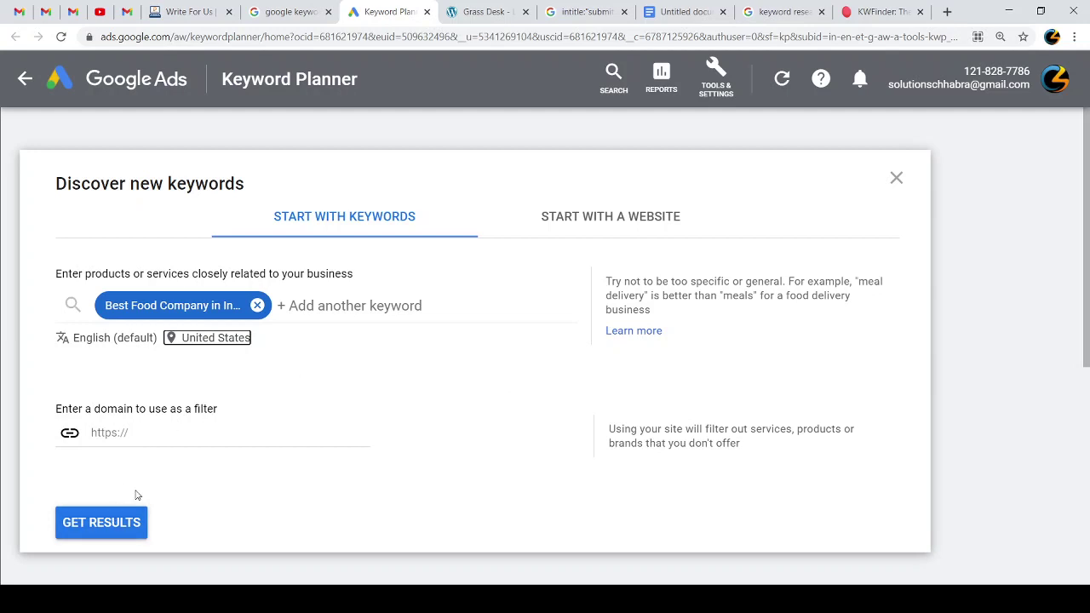
# Step: Get the keyword ideas for the seed keyword and close the Refine keywords pane
pyautogui.scroll(-2, 133, 494)
pyautogui.click(140, 410)
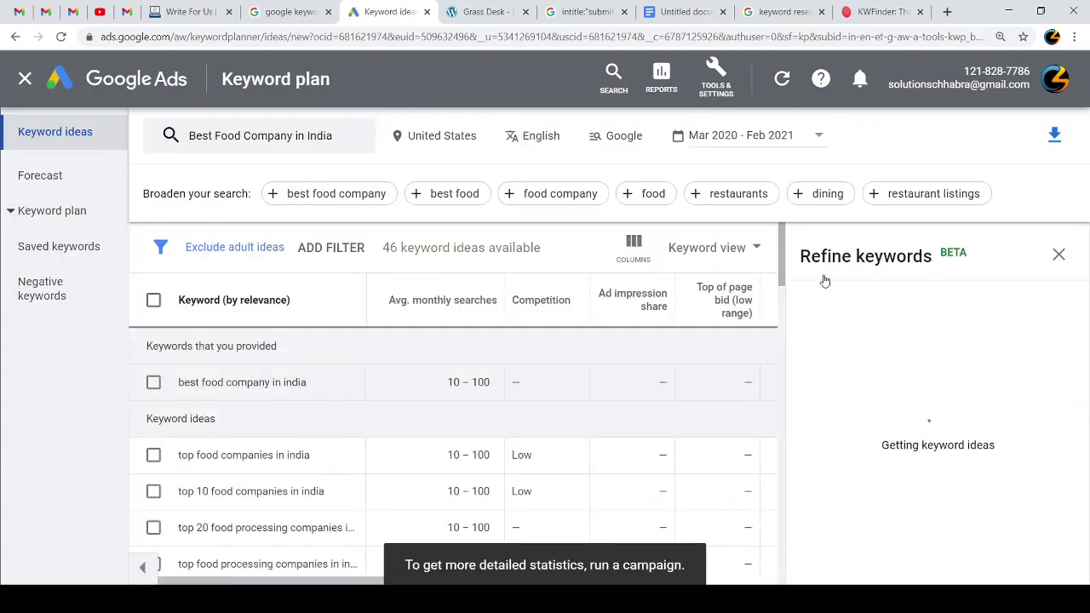
pyautogui.click(1059, 257)
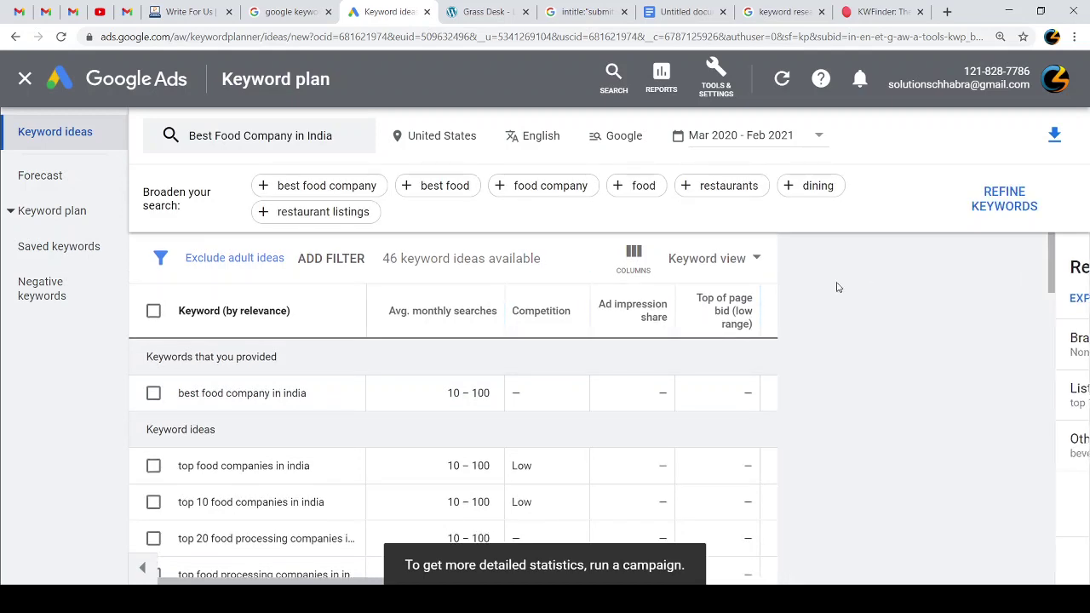
# Step: Examine the keyword ideas table, checking the provided keyword's average monthly searches and what that column means
pyautogui.moveTo(768, 312)
pyautogui.hotkey('ctrl', '+')
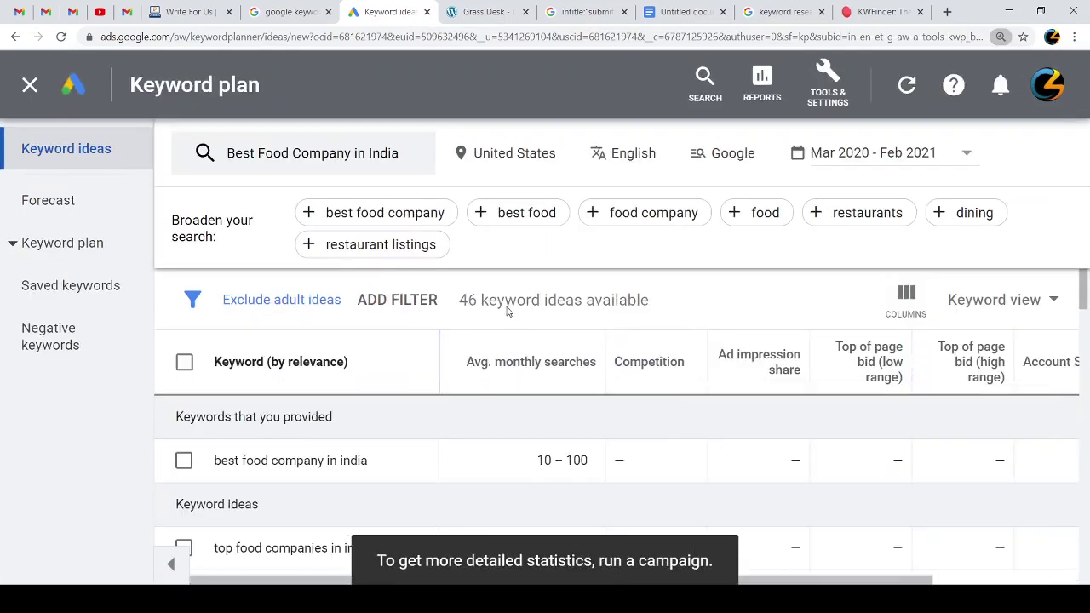
pyautogui.scroll(-2, 397, 335)
pyautogui.scroll(2, 388, 400)
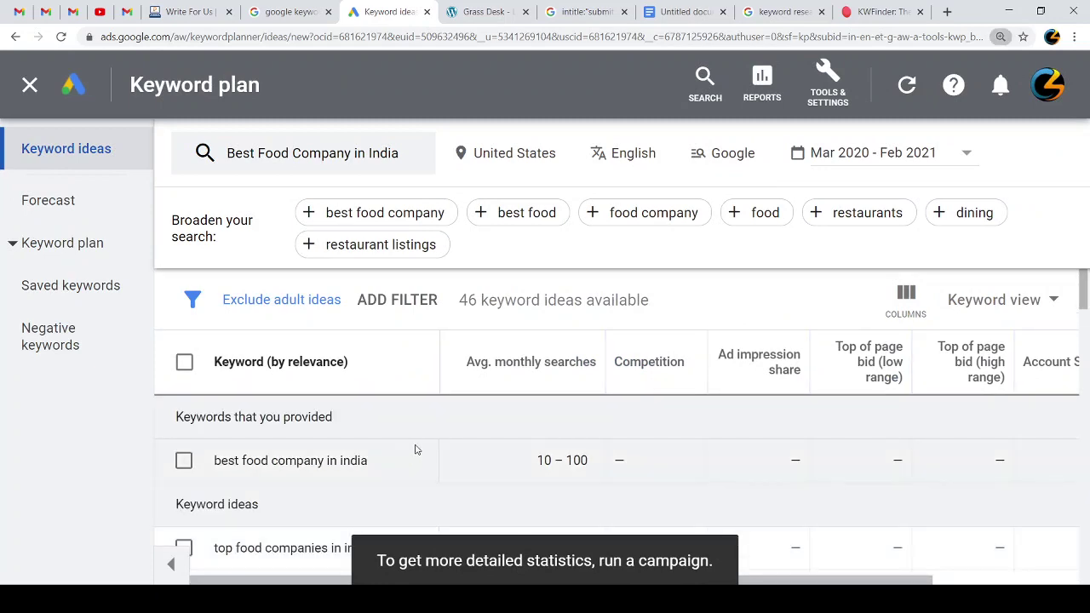
pyautogui.hotkey('ctrl', '0')
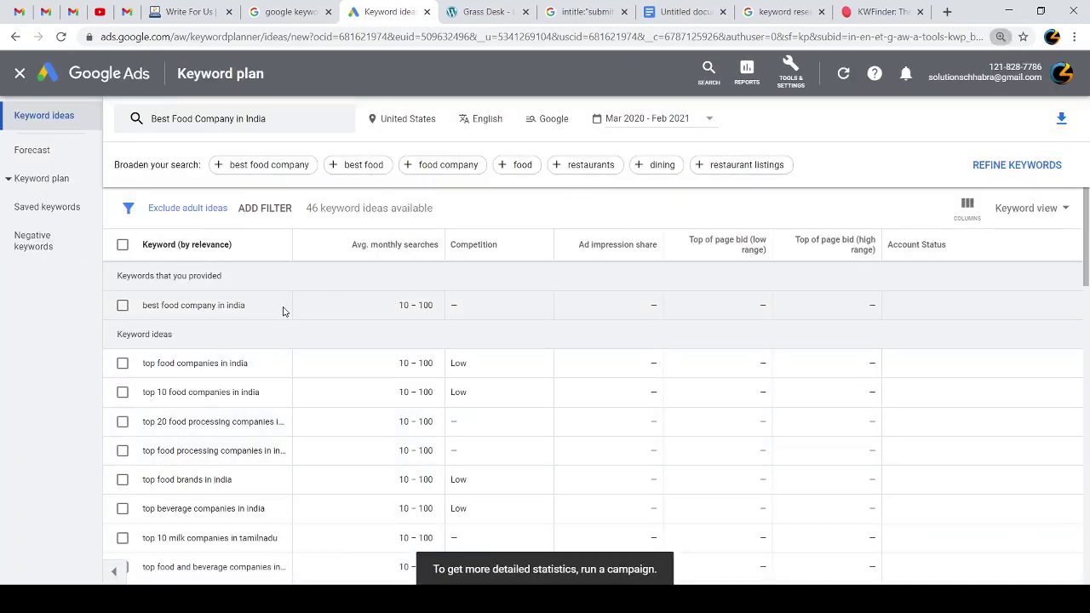
pyautogui.hotkey('ctrl', '+')
pyautogui.moveTo(158, 332); pyautogui.dragTo(271, 332)
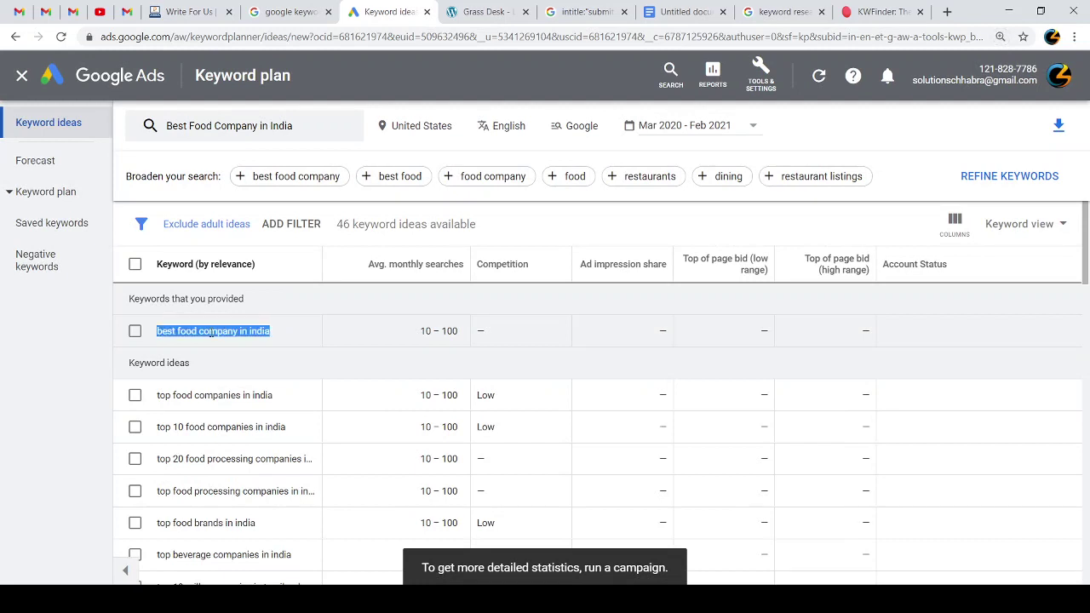
pyautogui.click(385, 336)
pyautogui.moveTo(417, 336); pyautogui.dragTo(458, 330)
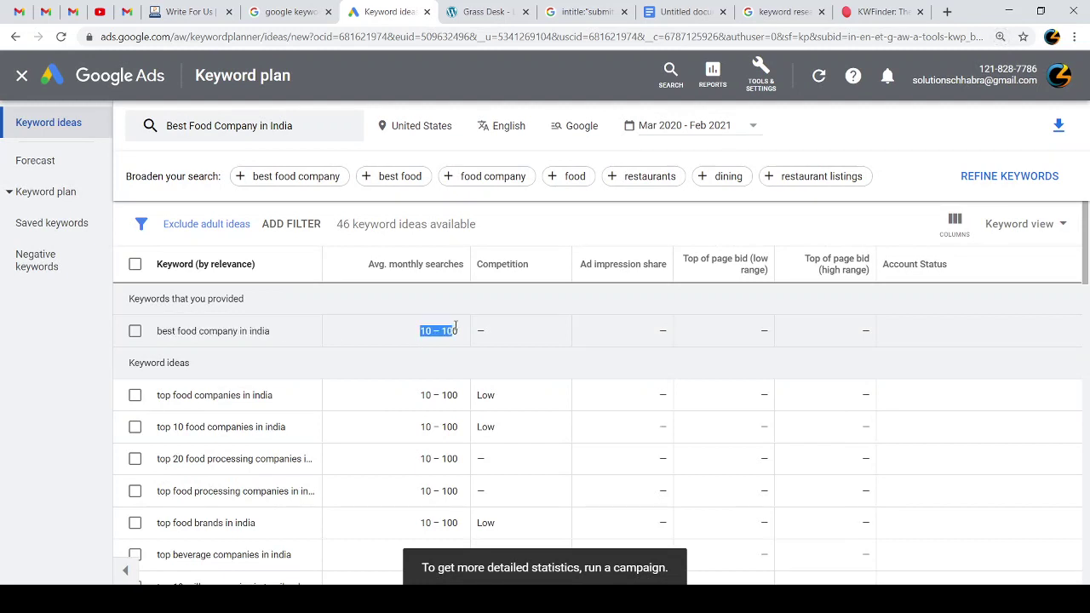
pyautogui.click(451, 332)
pyautogui.moveTo(417, 269)
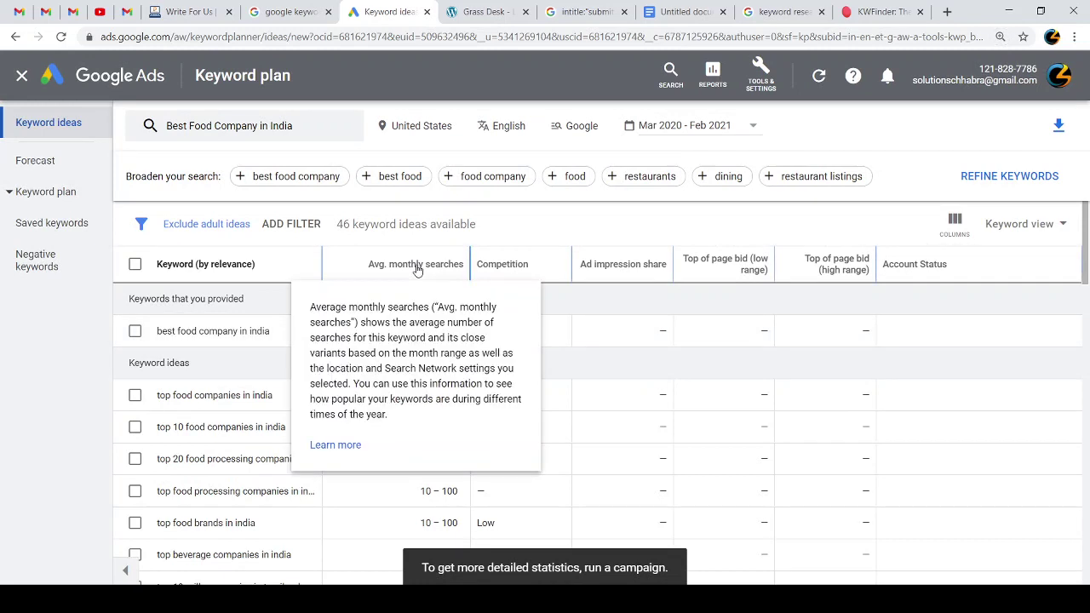
# Step: Check what the average monthly searches column means and which date range presets are available for the keyword data
pyautogui.hotkey('ctrl', '+')
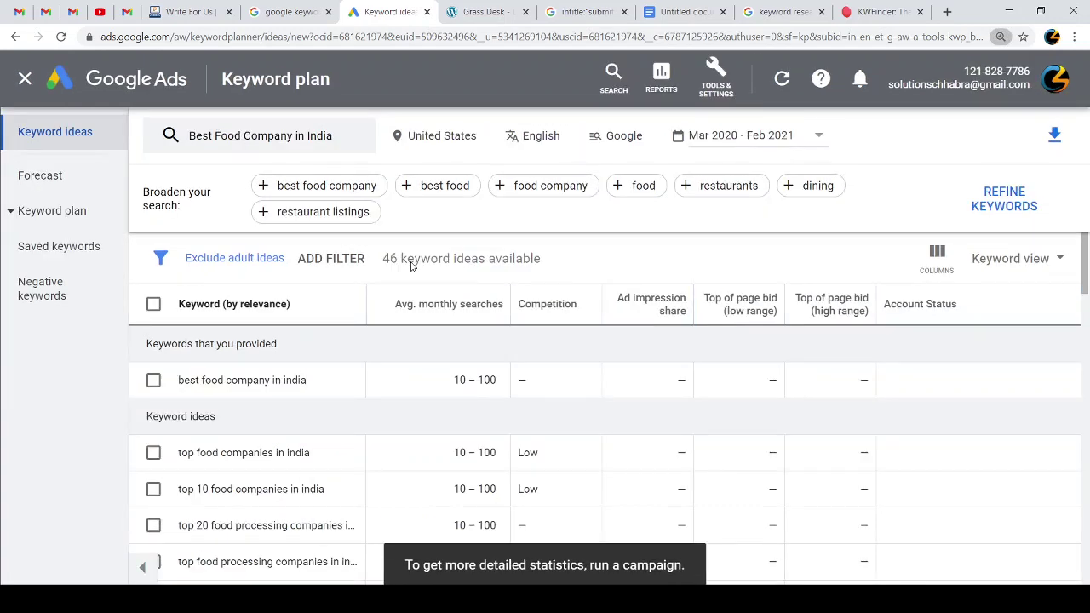
pyautogui.moveTo(448, 305)
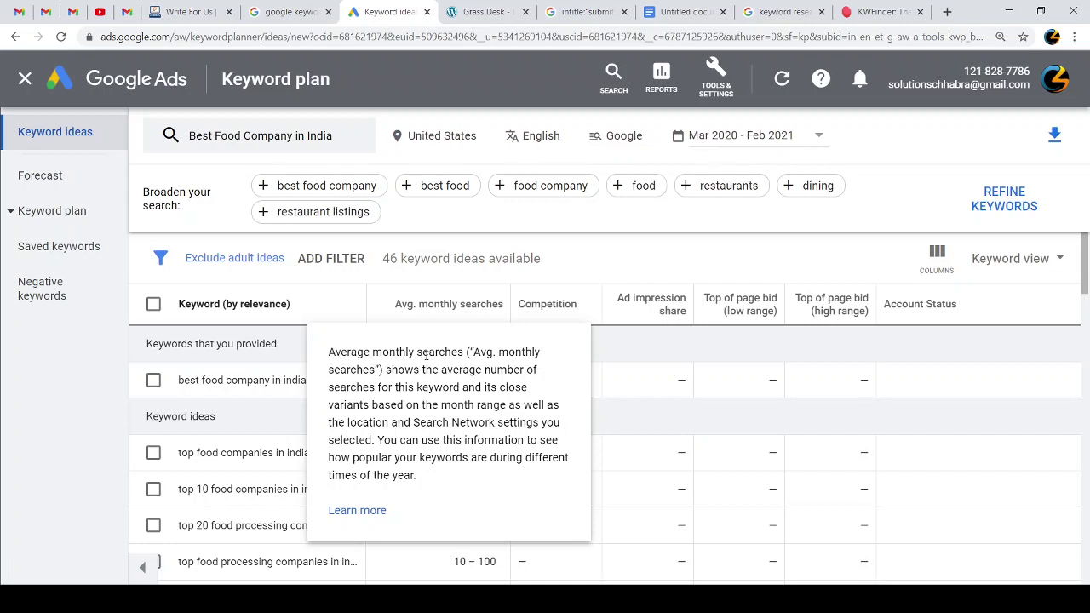
pyautogui.click(816, 145)
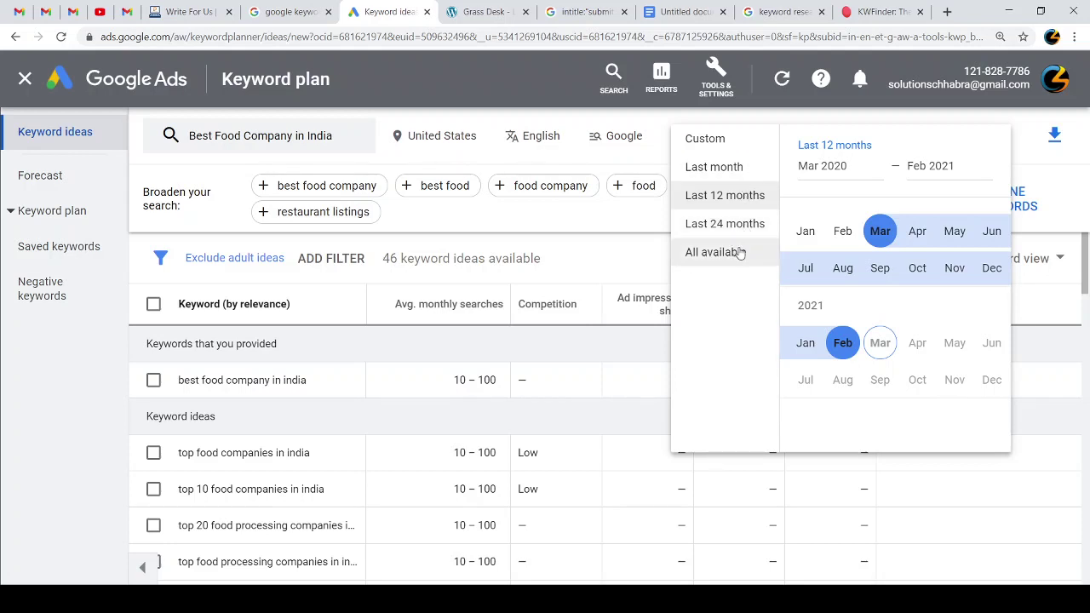
pyautogui.click(637, 238)
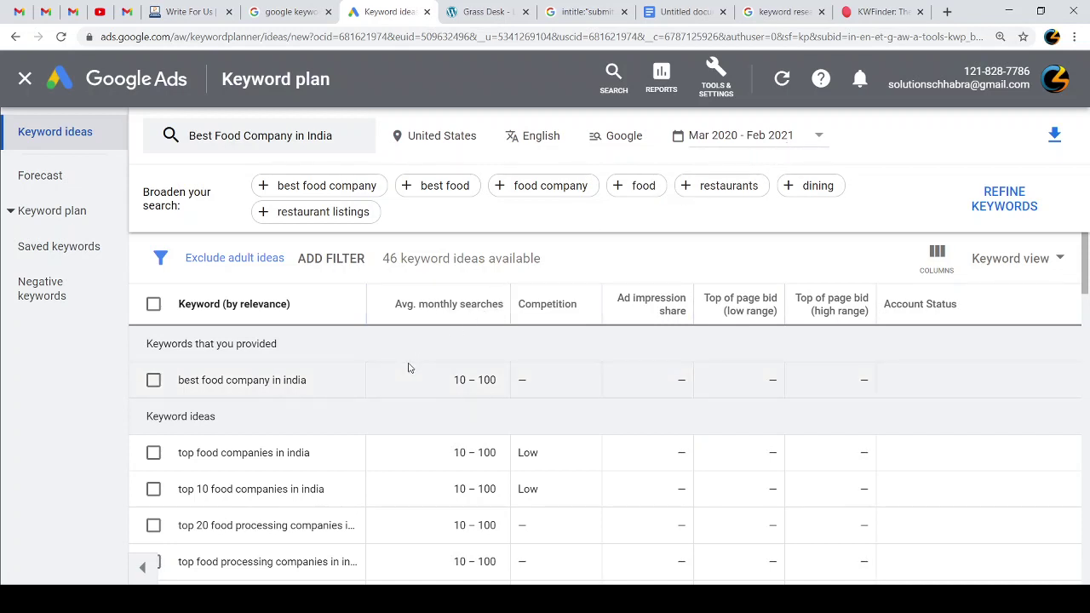
pyautogui.moveTo(432, 379)
pyautogui.mouseDown()
pyautogui.moveTo(495, 380)
pyautogui.moveTo(447, 382)
pyautogui.mouseUp()
pyautogui.moveTo(456, 309)
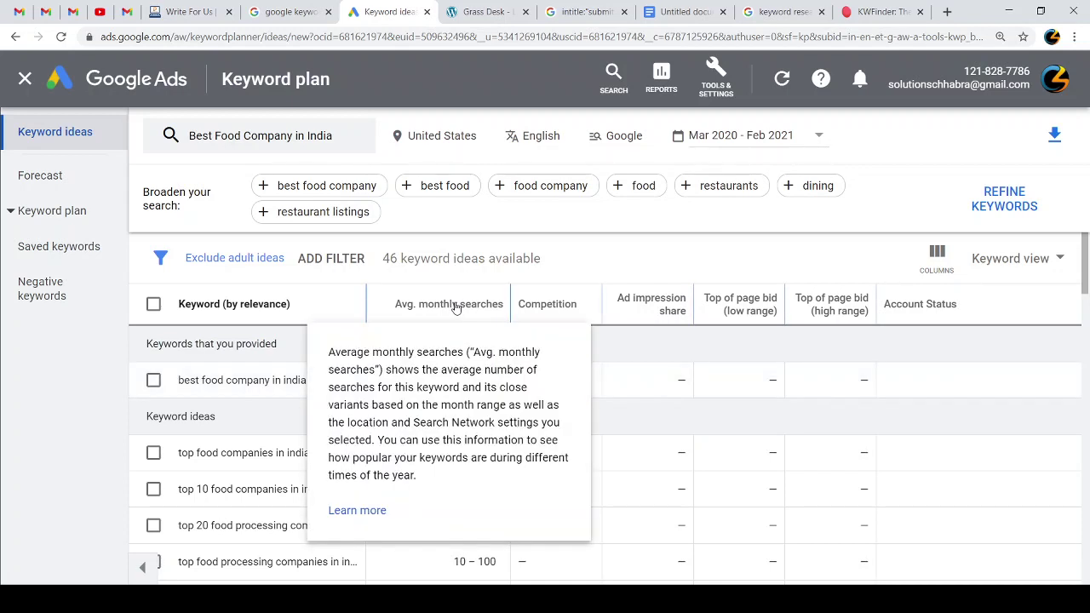
# Step: Examine the provided keyword's average monthly searches in relation to the selected date range
pyautogui.click(255, 391)
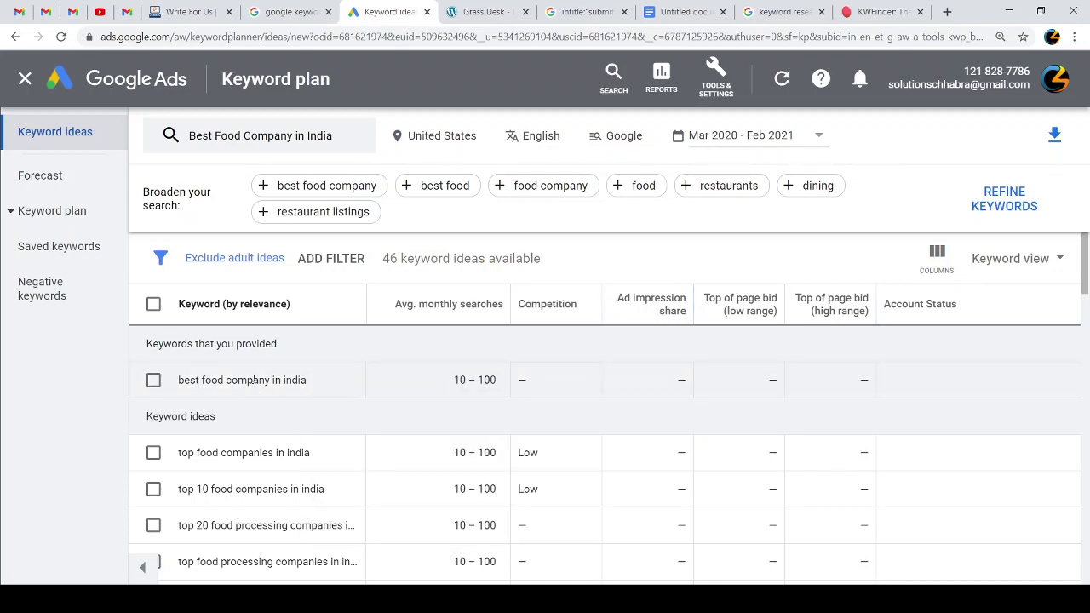
pyautogui.tripleClick(254, 380)
pyautogui.moveTo(313, 384); pyautogui.dragTo(190, 380)
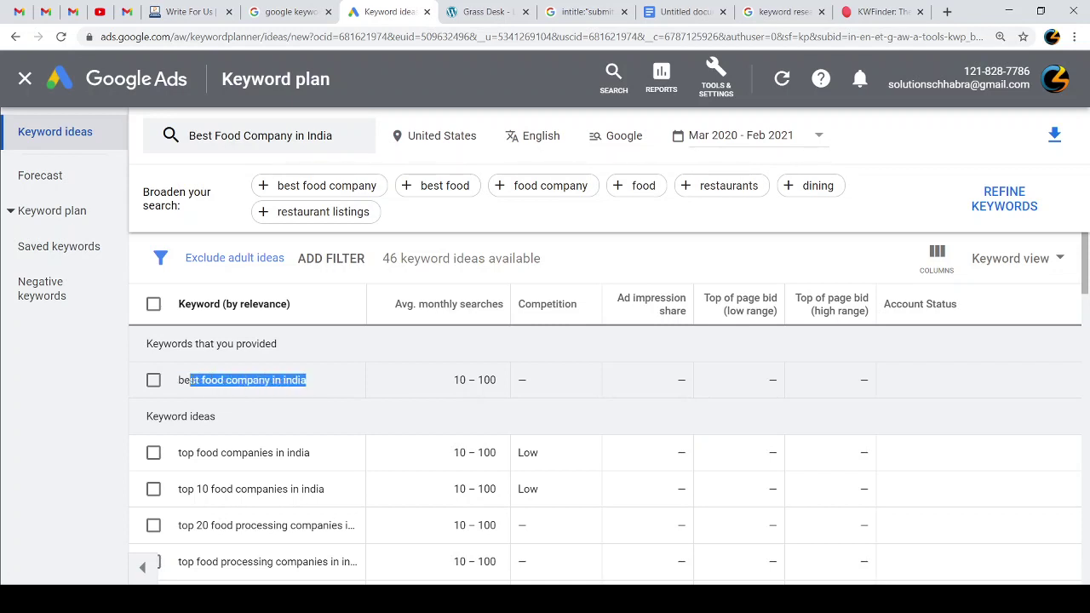
pyautogui.click(189, 380)
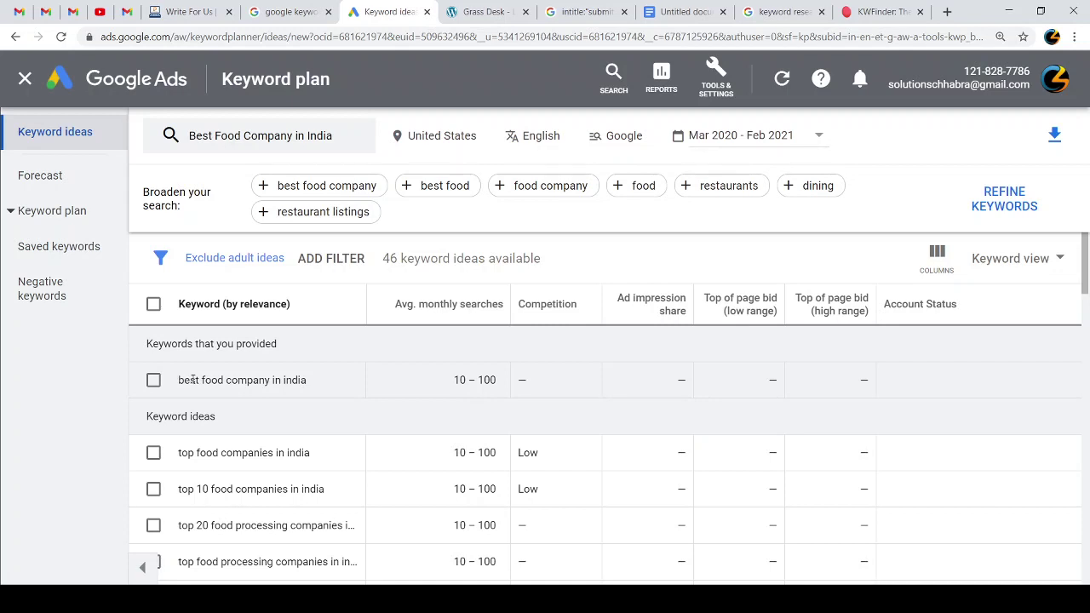
pyautogui.scroll(-3, 304, 365)
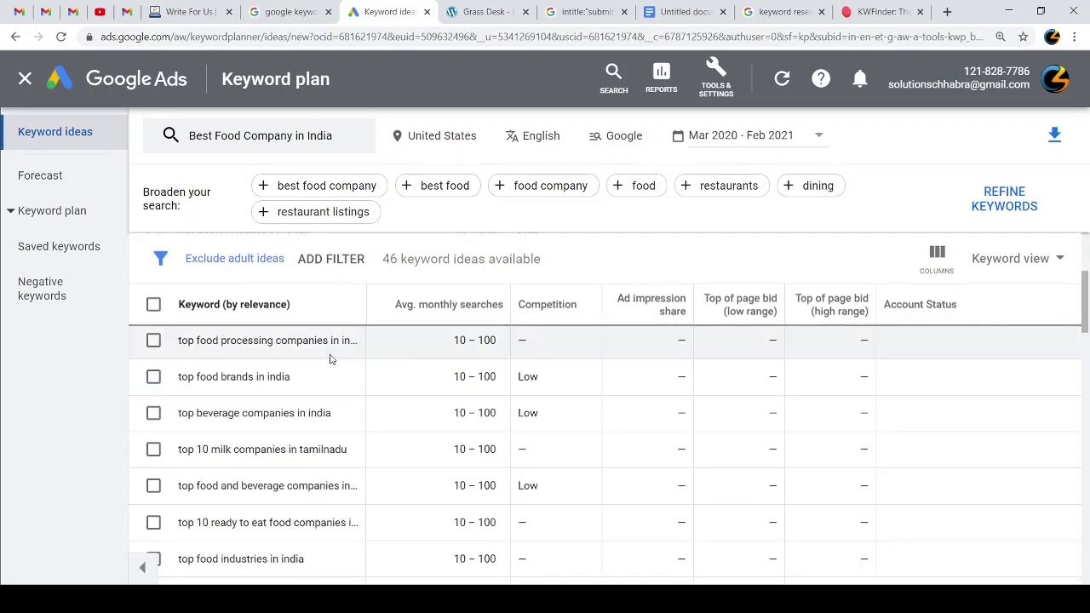
pyautogui.scroll(3, 366, 397)
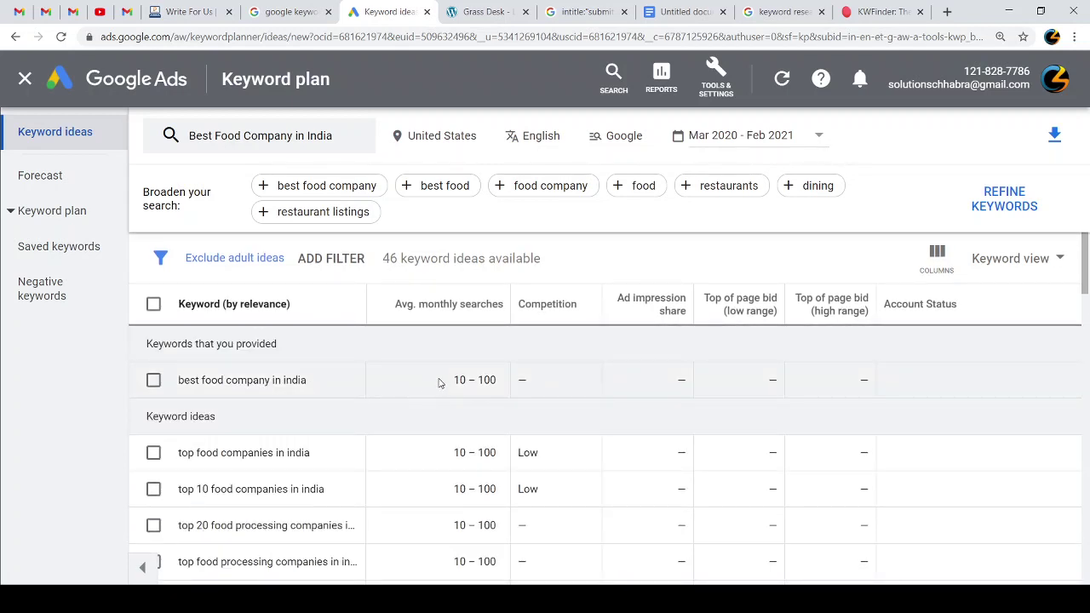
pyautogui.click(728, 143)
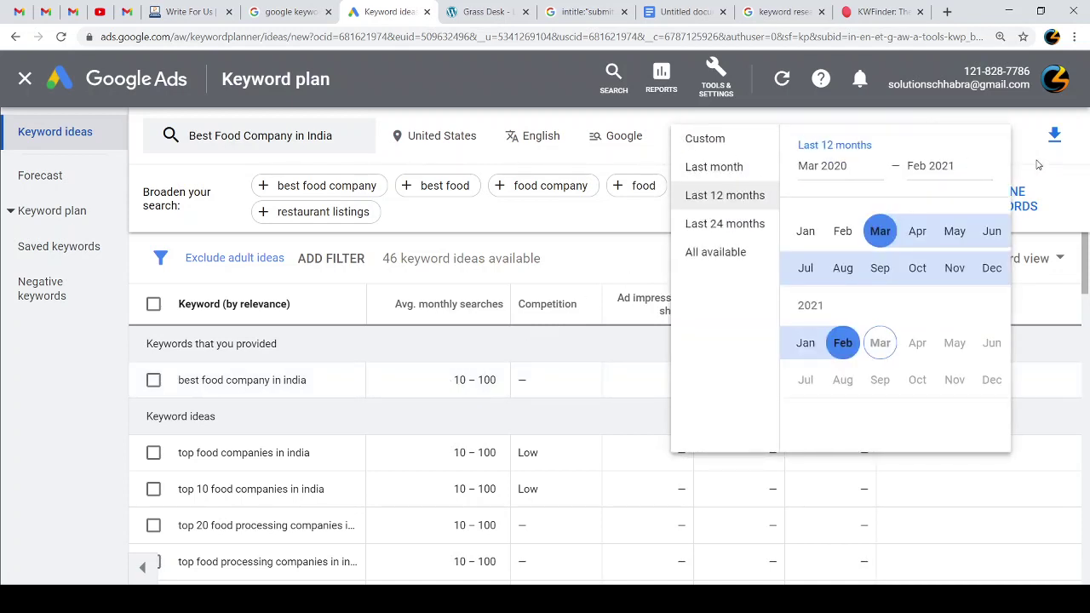
pyautogui.click(994, 169)
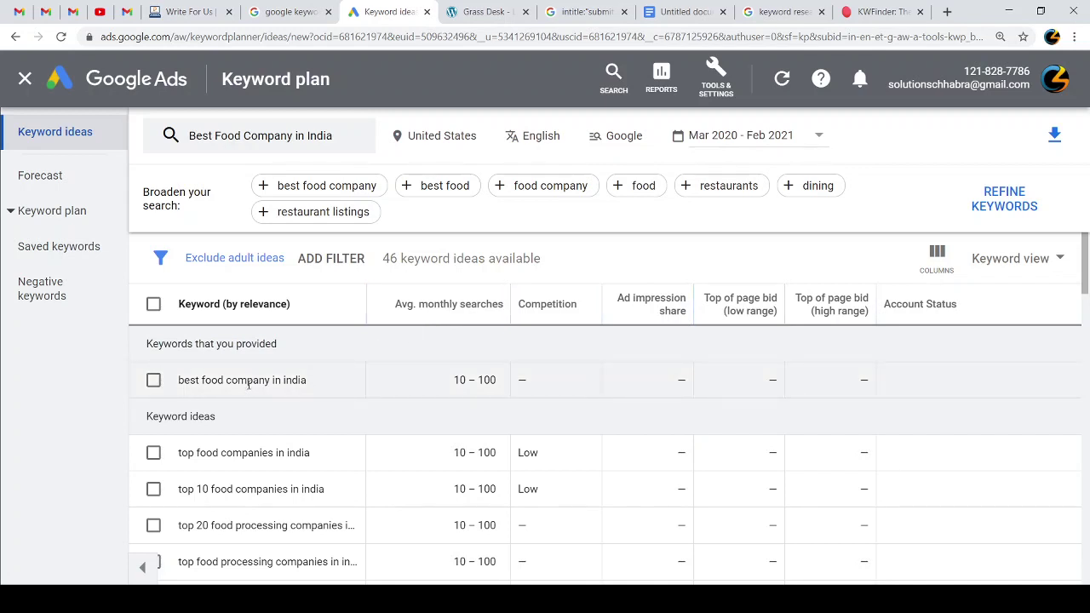
pyautogui.moveTo(201, 381); pyautogui.dragTo(279, 383)
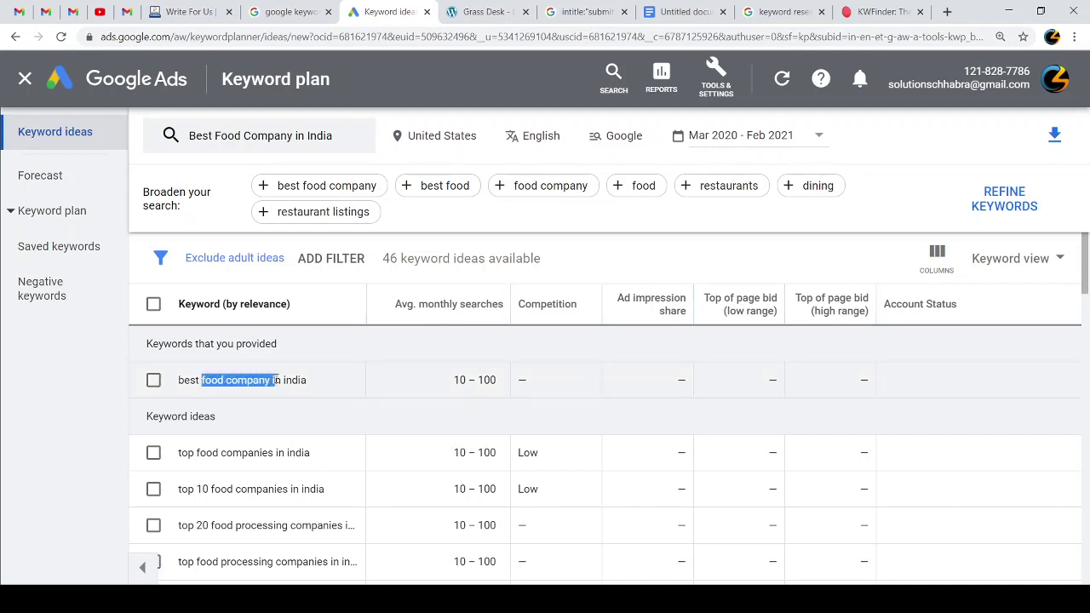
pyautogui.moveTo(453, 380)
pyautogui.mouseDown()
pyautogui.moveTo(494, 378)
pyautogui.moveTo(453, 382)
pyautogui.mouseUp()
pyautogui.click(495, 378)
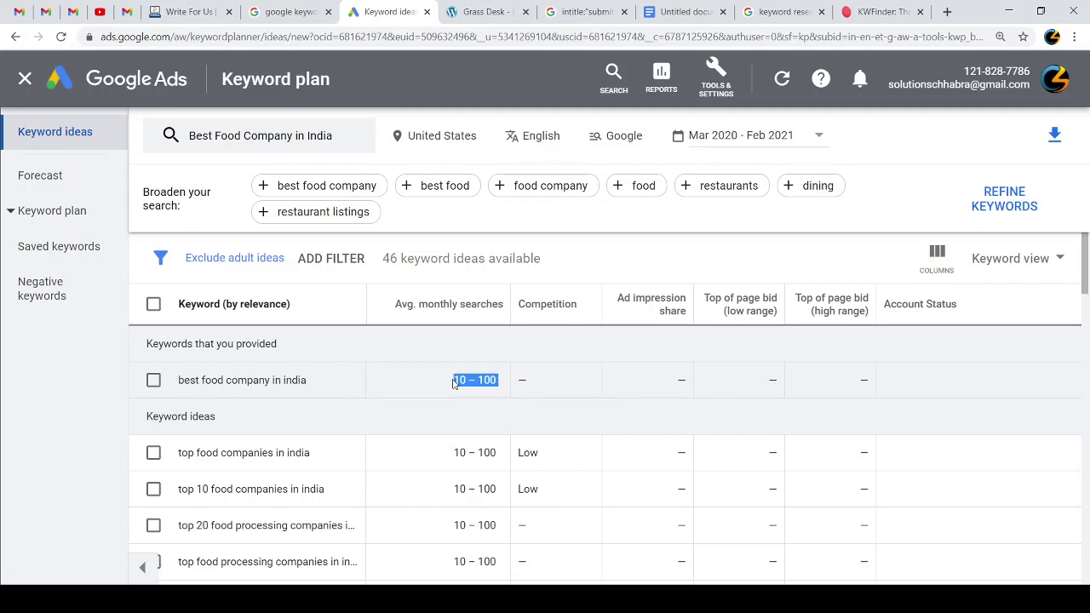
pyautogui.click(453, 384)
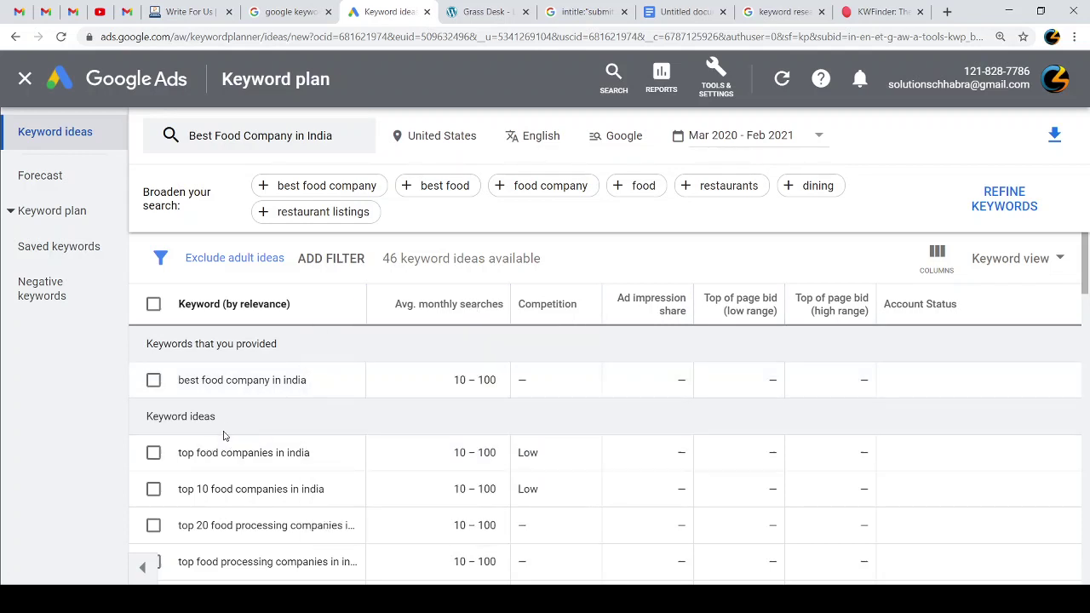
# Step: Examine the keyword idea "top food companies in india" and its average monthly searches
pyautogui.moveTo(148, 423); pyautogui.dragTo(223, 380)
pyautogui.click(199, 416)
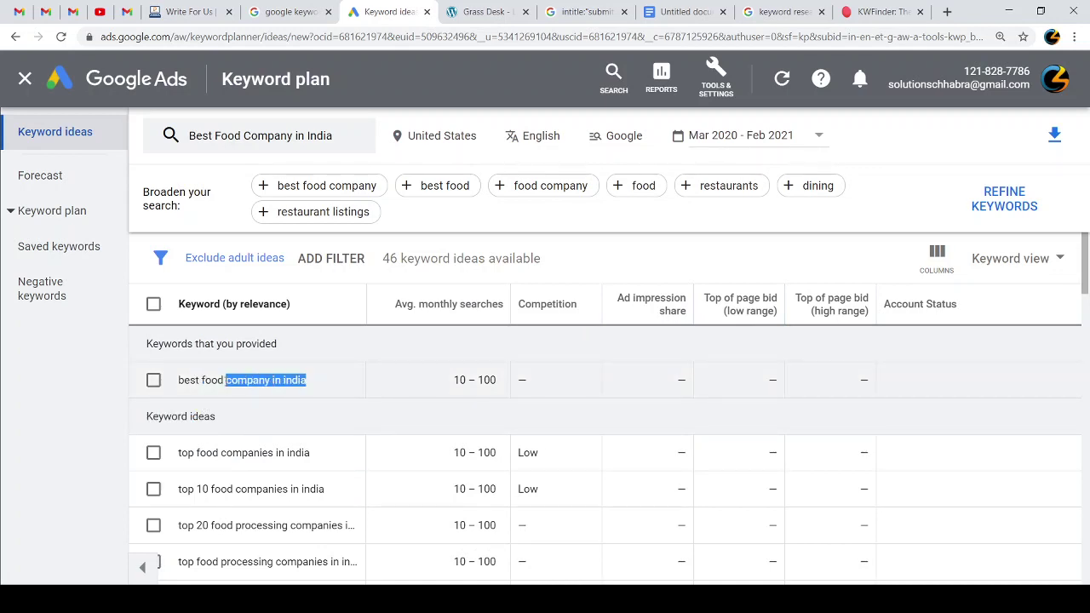
pyautogui.click(210, 467)
pyautogui.moveTo(180, 452); pyautogui.dragTo(281, 452)
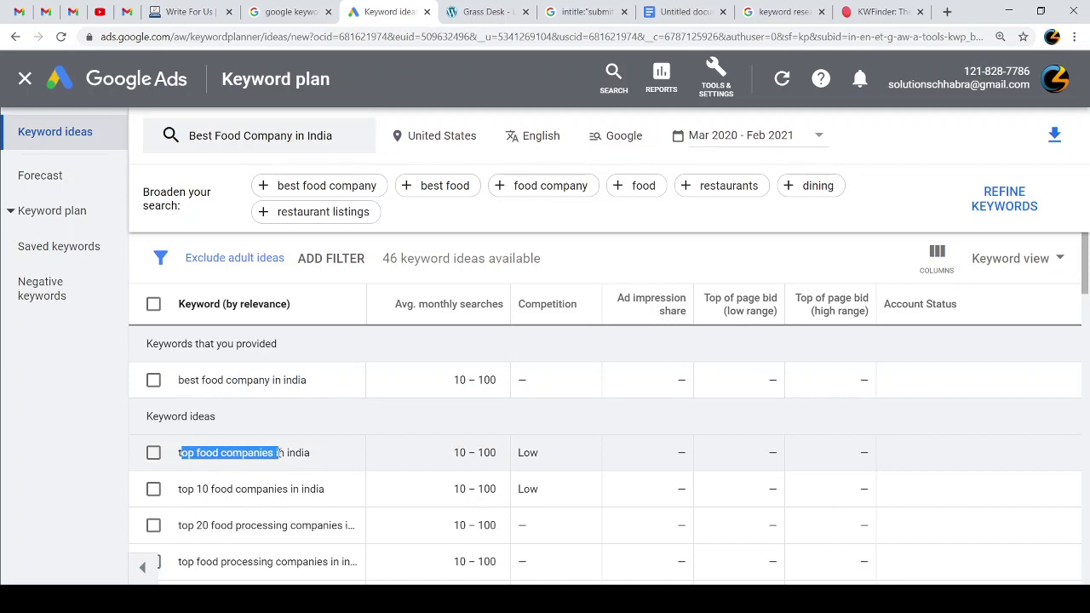
pyautogui.click(212, 452)
pyautogui.moveTo(212, 452); pyautogui.dragTo(297, 454)
pyautogui.click(297, 454)
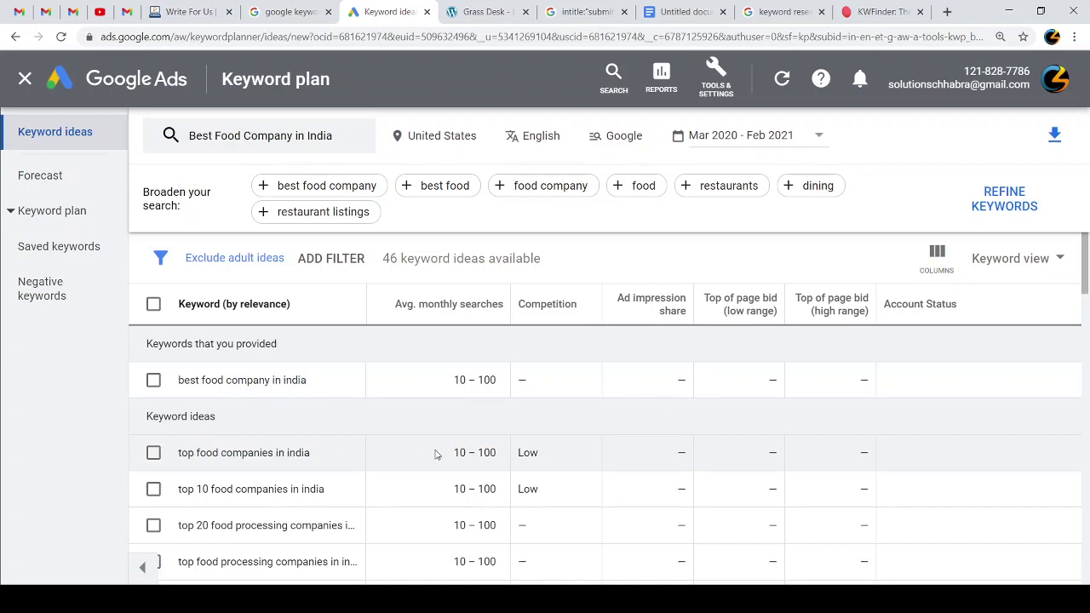
pyautogui.moveTo(440, 454); pyautogui.dragTo(482, 453)
pyautogui.click(452, 451)
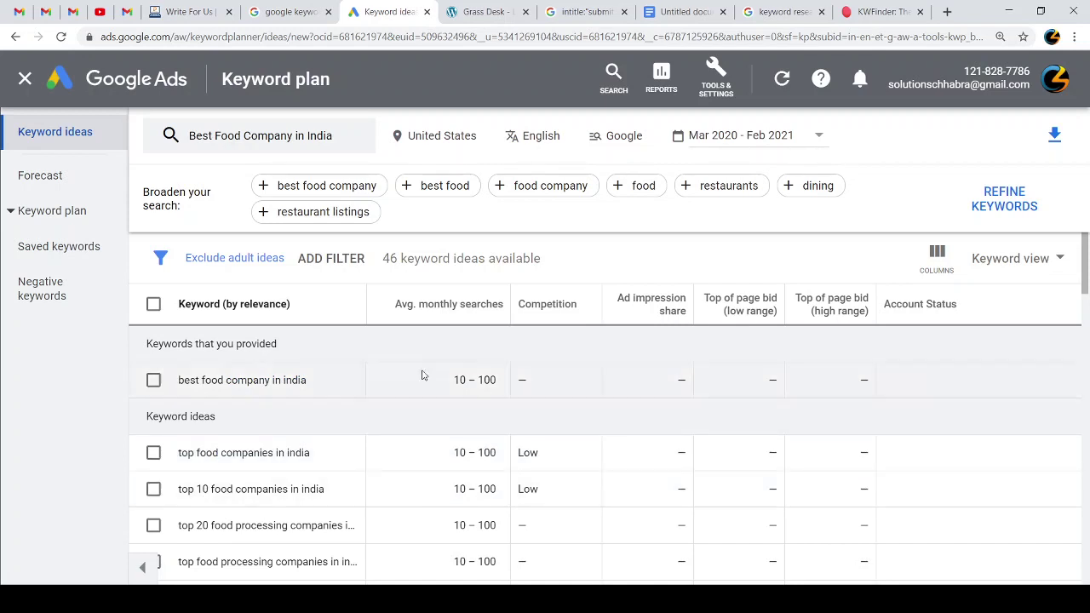
# Step: Sort the keyword table by average monthly searches, highest first, and look through the sorted ideas
pyautogui.click(444, 312)
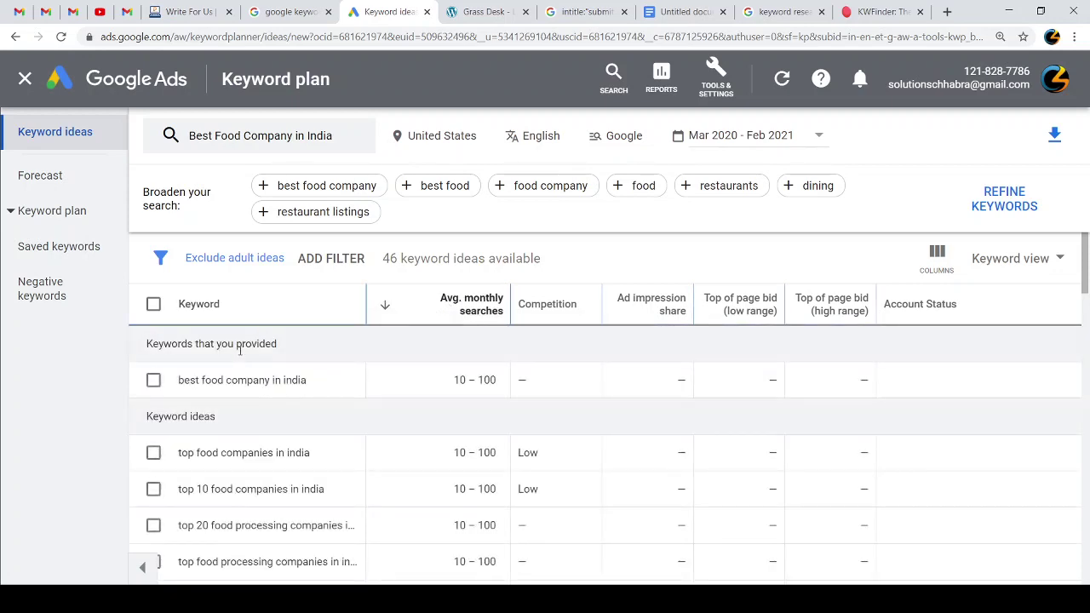
pyautogui.scroll(-10, 462, 415)
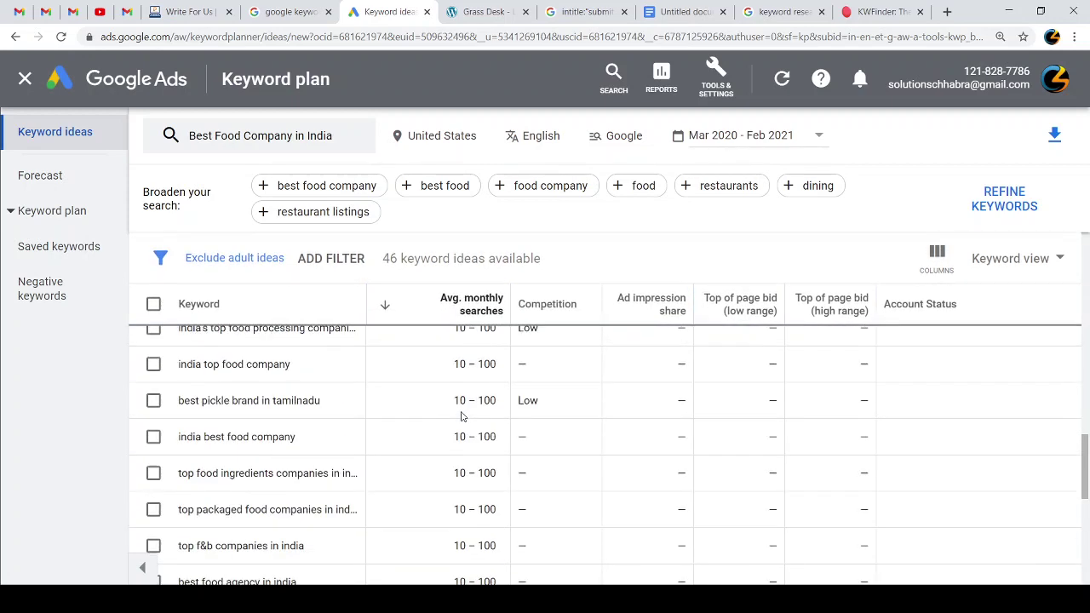
pyautogui.scroll(5, 462, 413)
pyautogui.hotkey('ctrl', '0')
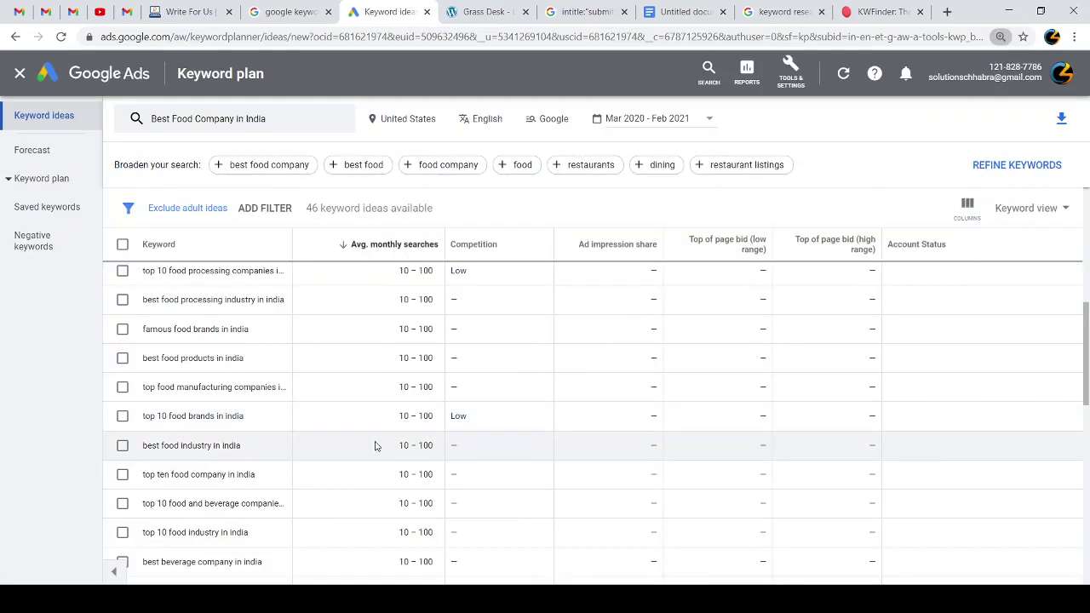
pyautogui.scroll(5, 343, 442)
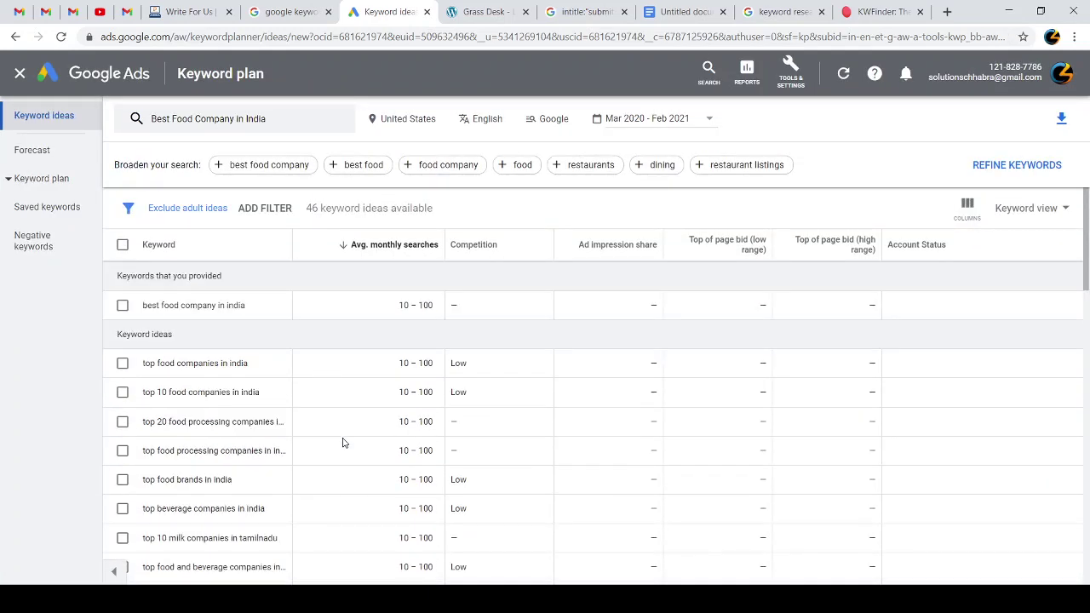
# Step: Replace the United States with the country India as the targeted location and save it
pyautogui.hotkey('ctrl', '+')
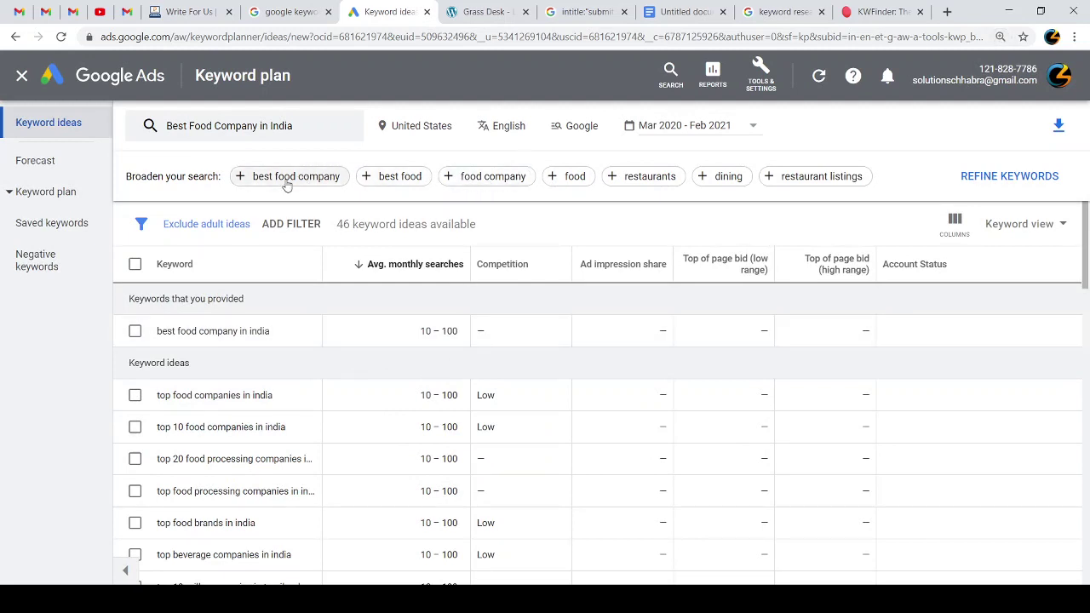
pyautogui.click(417, 128)
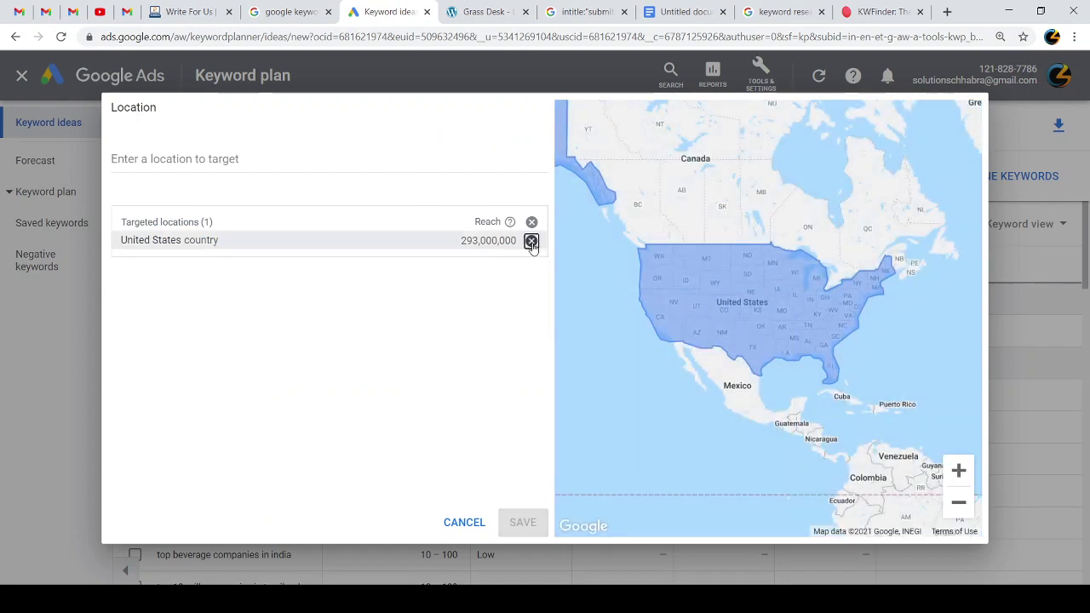
pyautogui.click(530, 242)
pyautogui.click(232, 161)
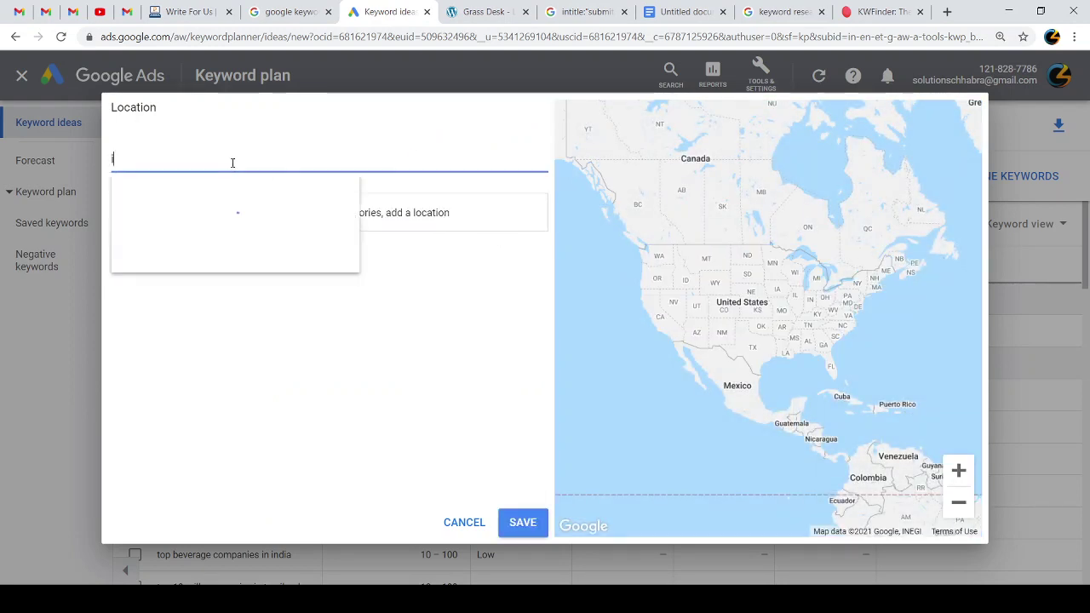
pyautogui.write('india')
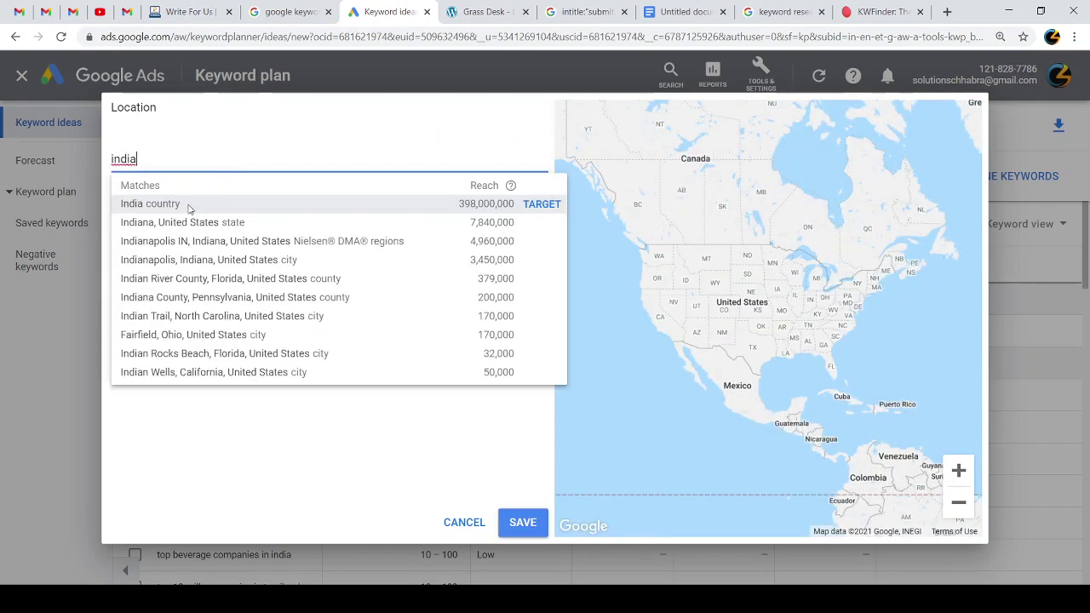
pyautogui.click(189, 205)
pyautogui.click(515, 521)
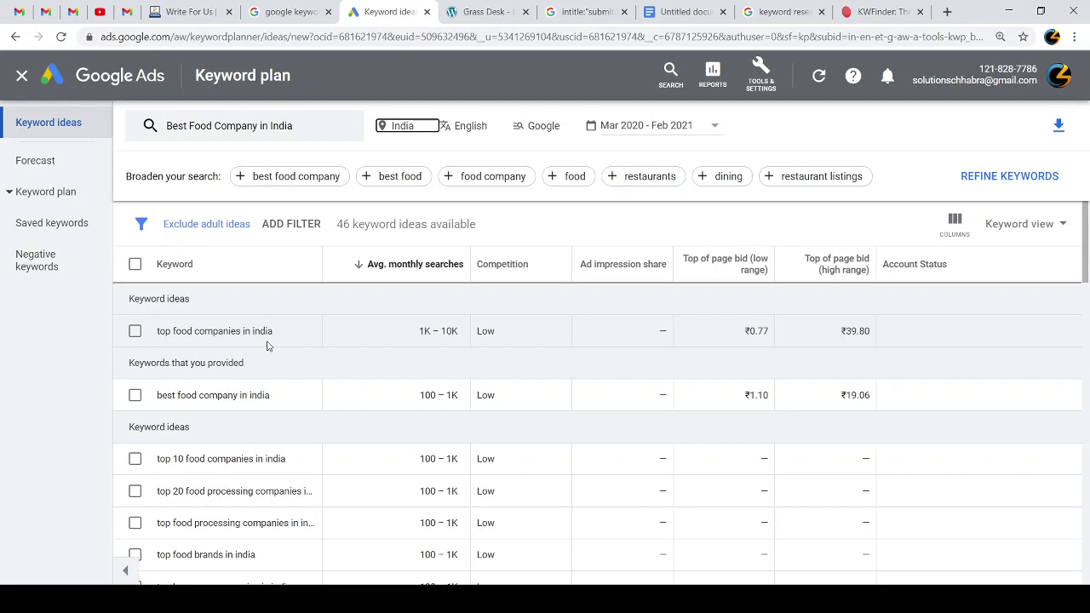
# Step: Examine the average monthly searches of the top keyword idea for the India location
pyautogui.hotkey('ctrl', '+')
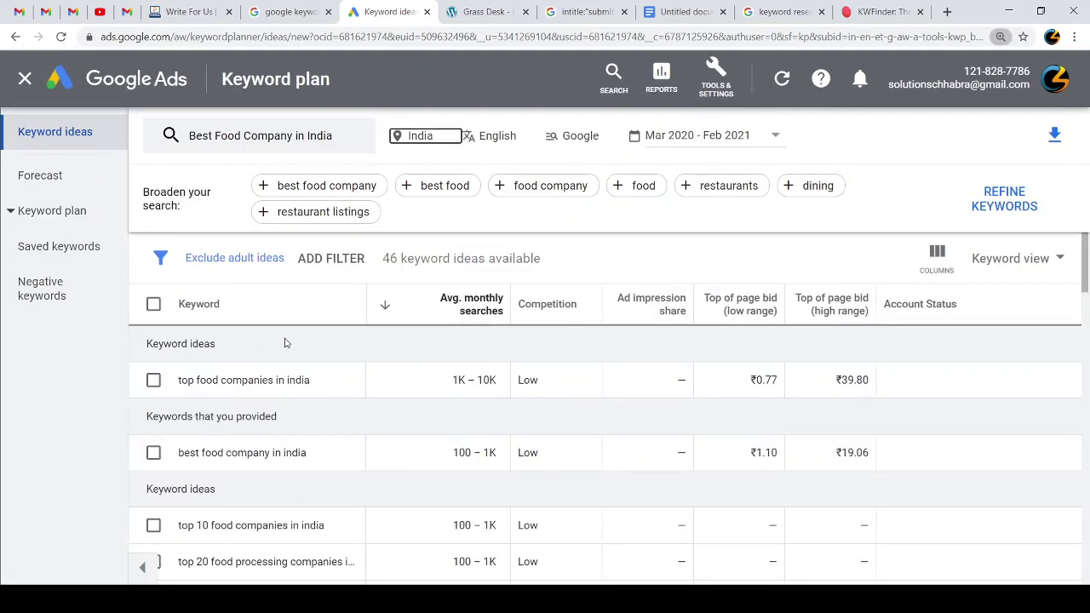
pyautogui.scroll(-3, 521, 379)
pyautogui.scroll(3, 521, 372)
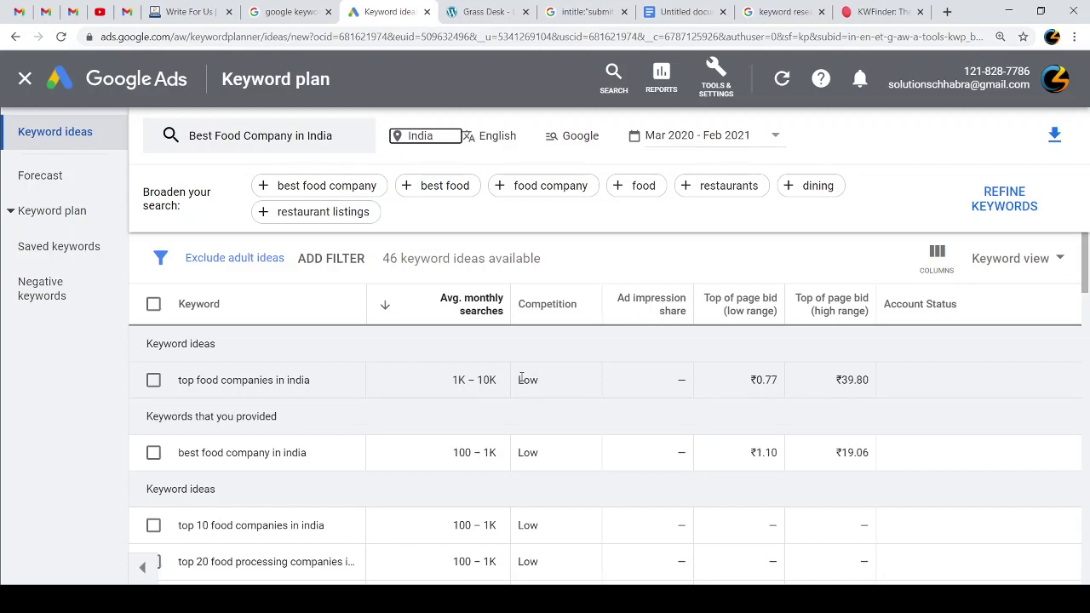
pyautogui.moveTo(457, 382); pyautogui.dragTo(485, 379)
pyautogui.click(484, 379)
pyautogui.hotkey('ctrl', '-')
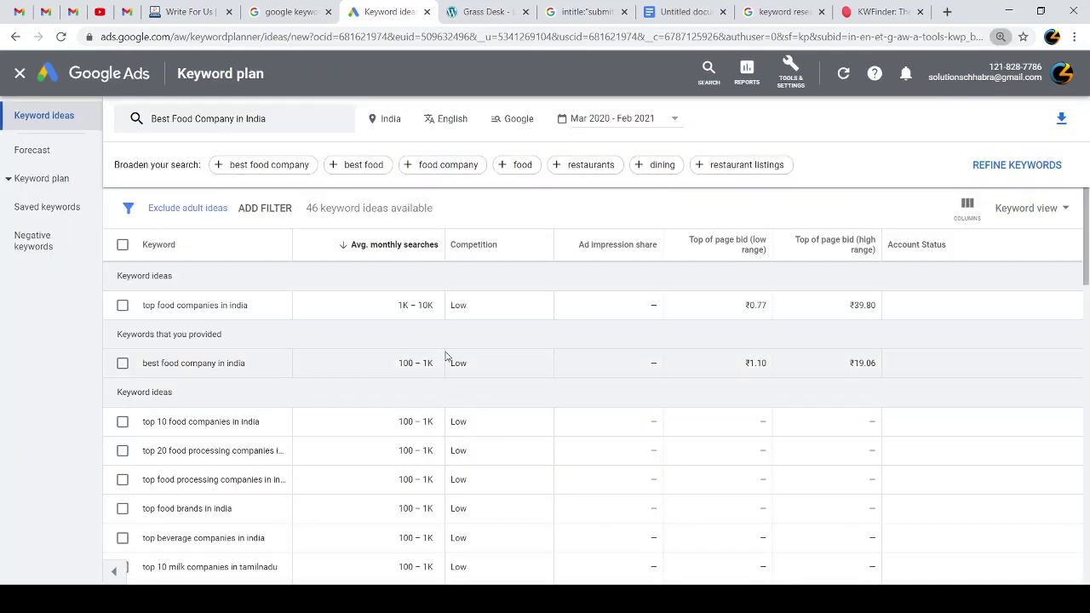
# Step: Review the whole keyword ideas list for India and check what the Competition column means
pyautogui.hotkey('ctrl', '+')
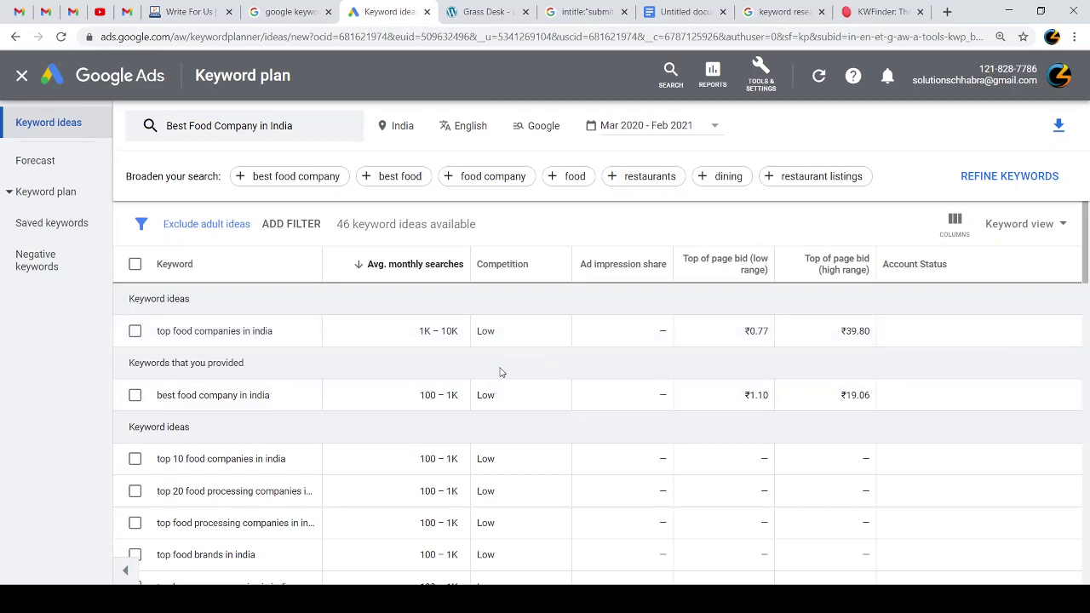
pyautogui.scroll(-2, 499, 372)
pyautogui.scroll(-2, 487, 376)
pyautogui.scroll(-6, 488, 375)
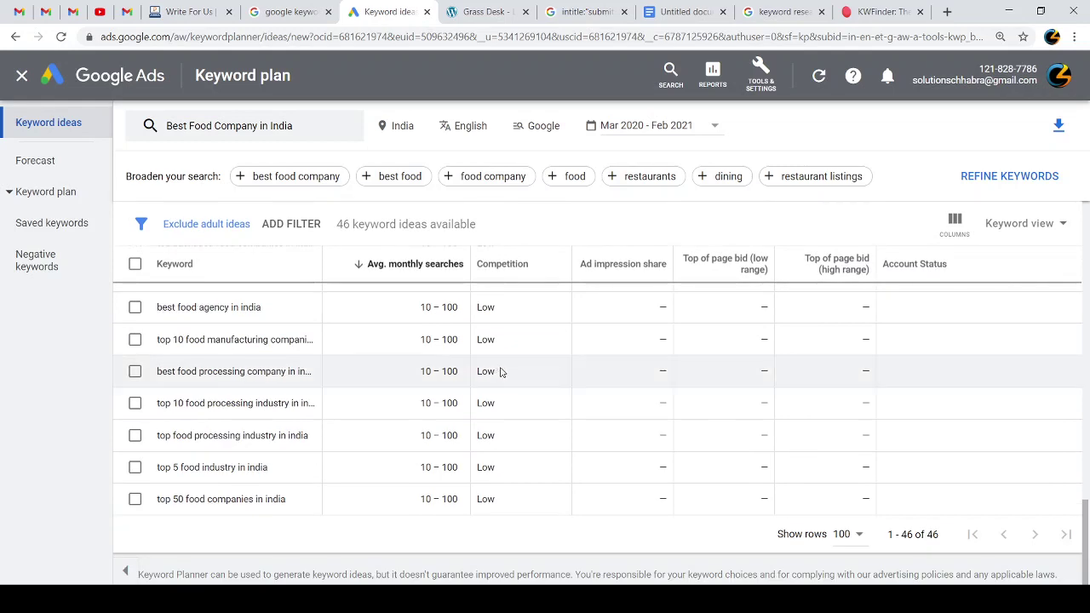
pyautogui.scroll(10, 502, 371)
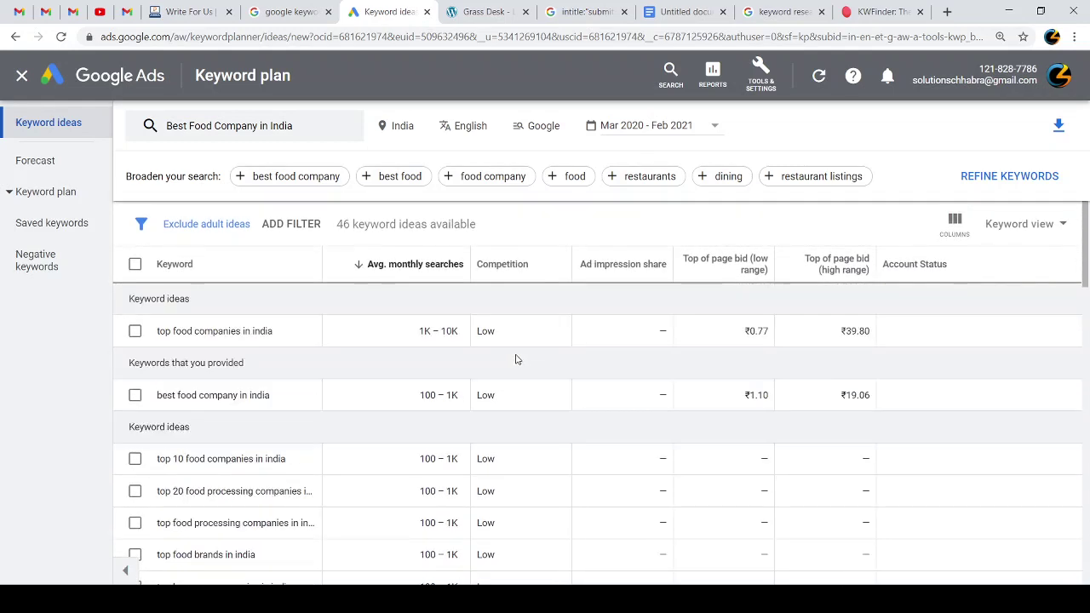
pyautogui.moveTo(514, 272)
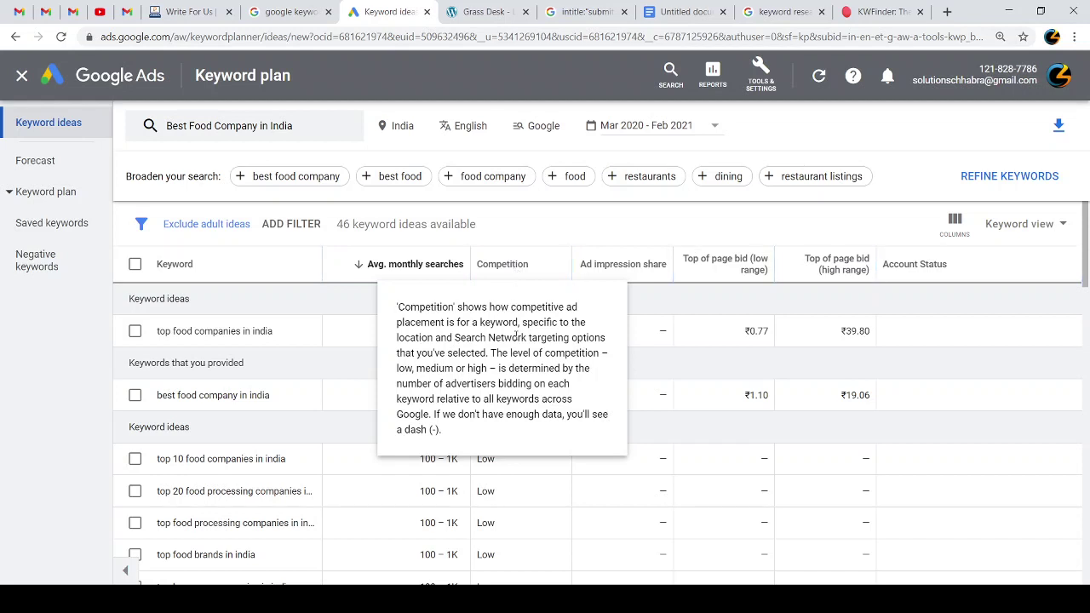
# Step: Read the explanation of the Competition column and look through the competition levels of the keyword ideas for India
pyautogui.moveTo(499, 383); pyautogui.dragTo(441, 382)
pyautogui.click(441, 382)
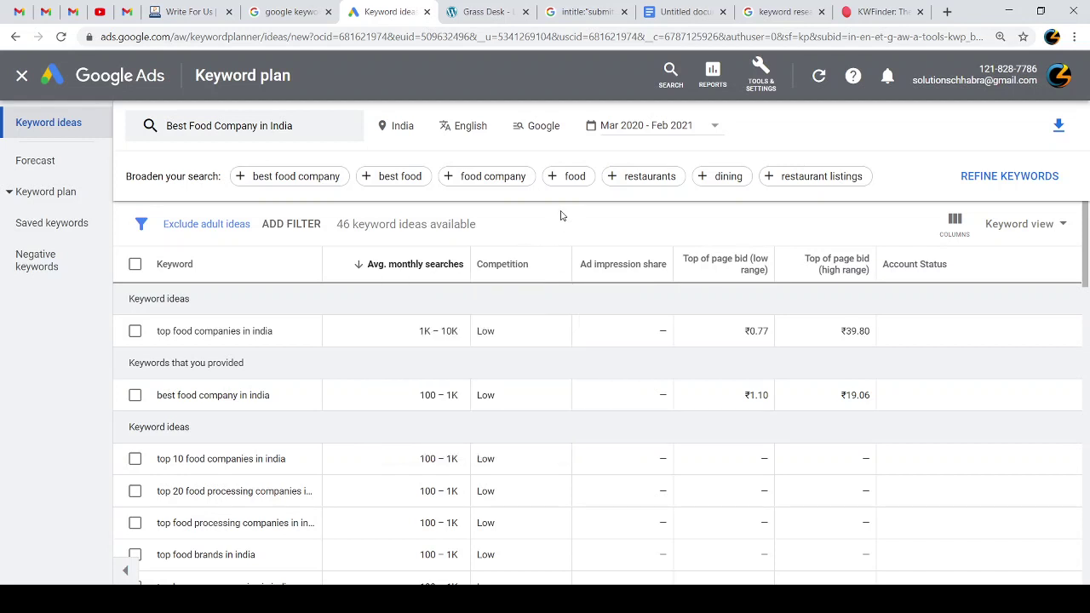
pyautogui.moveTo(454, 269)
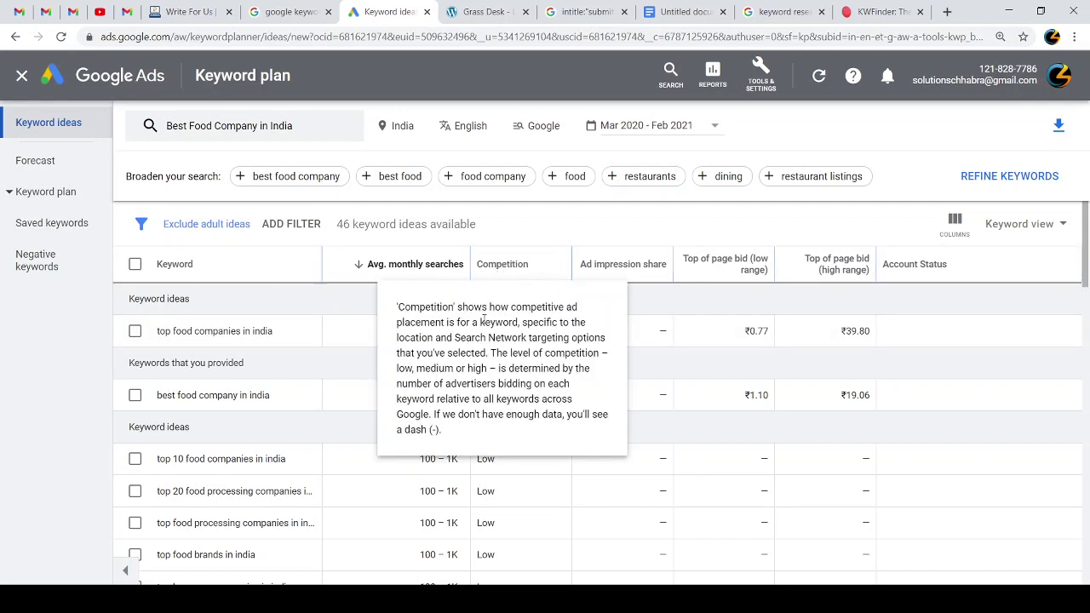
pyautogui.click(359, 267)
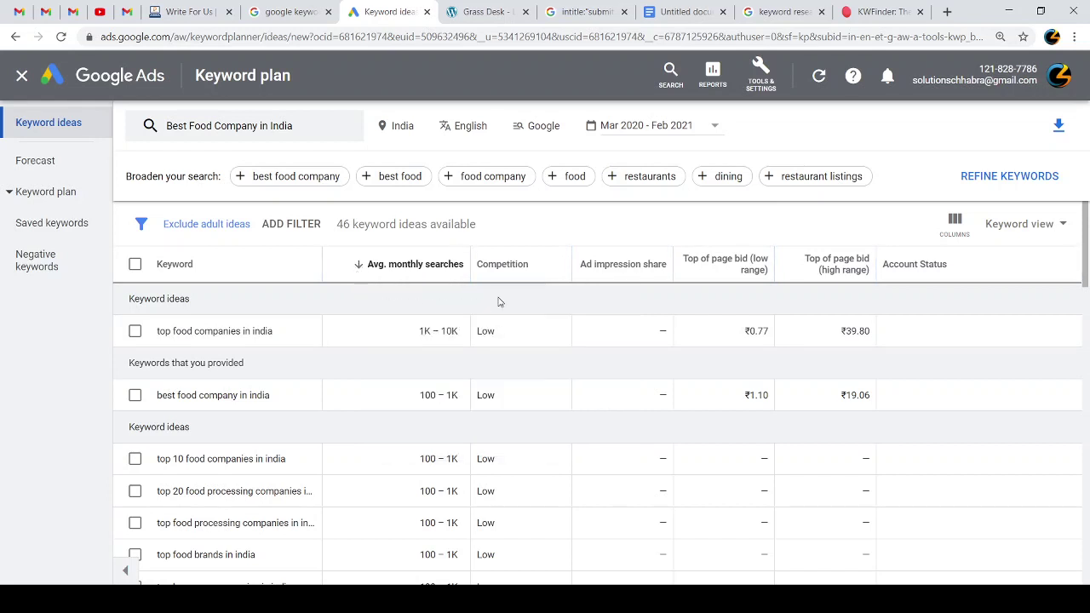
pyautogui.moveTo(511, 271)
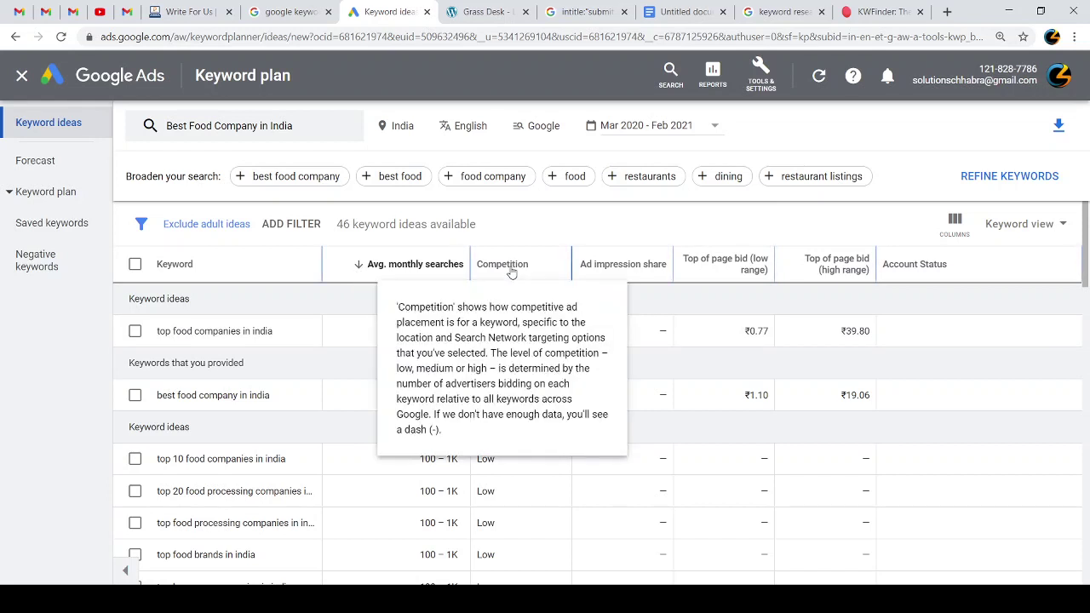
pyautogui.moveTo(502, 368); pyautogui.dragTo(445, 322)
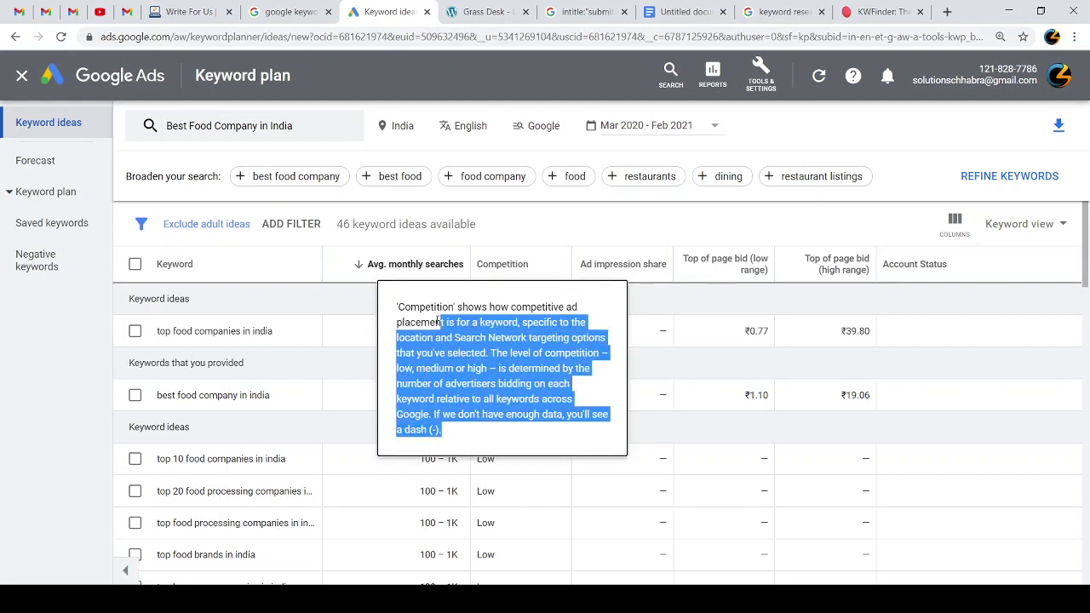
pyautogui.click(446, 318)
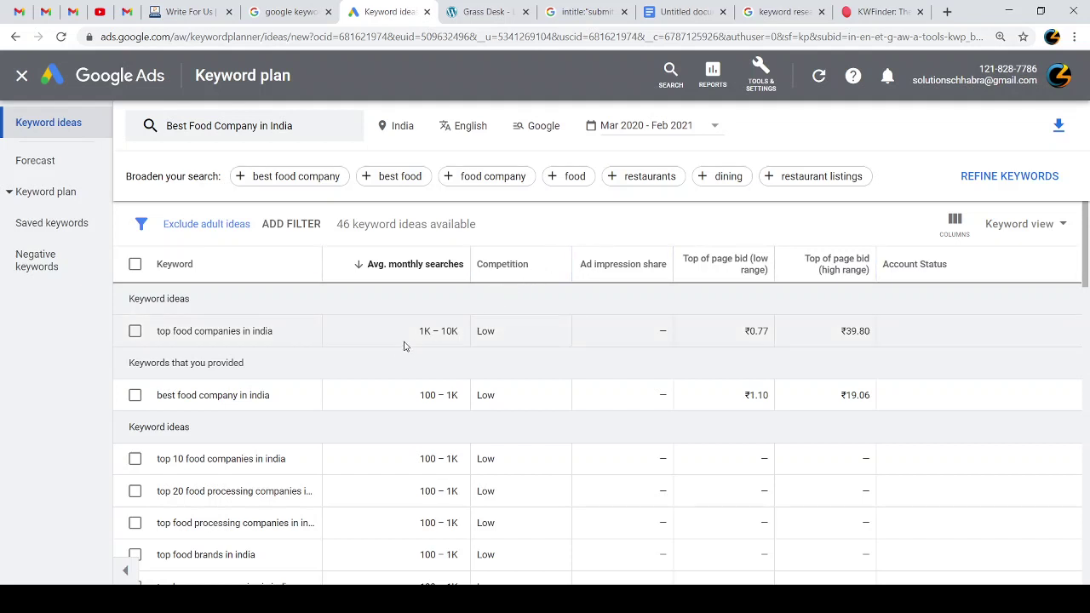
pyautogui.scroll(-2, 406, 345)
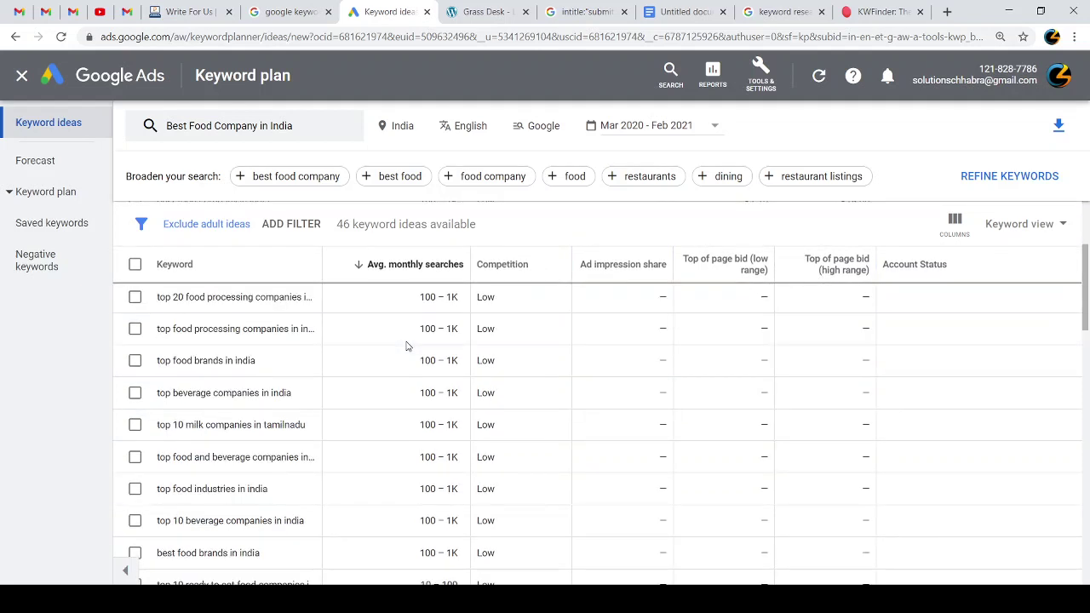
pyautogui.scroll(2, 406, 346)
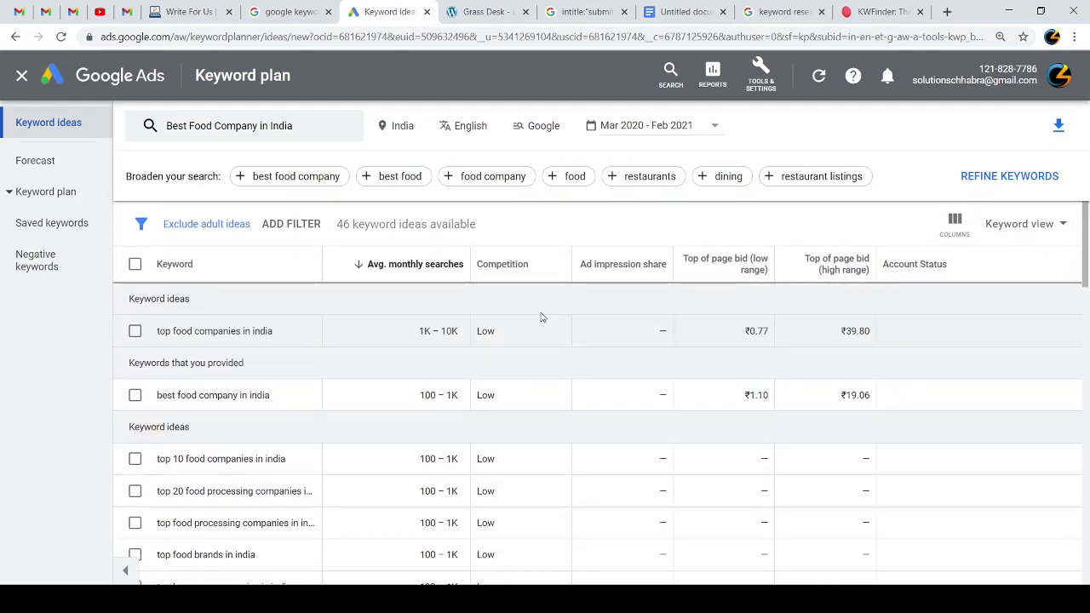
pyautogui.click(243, 136)
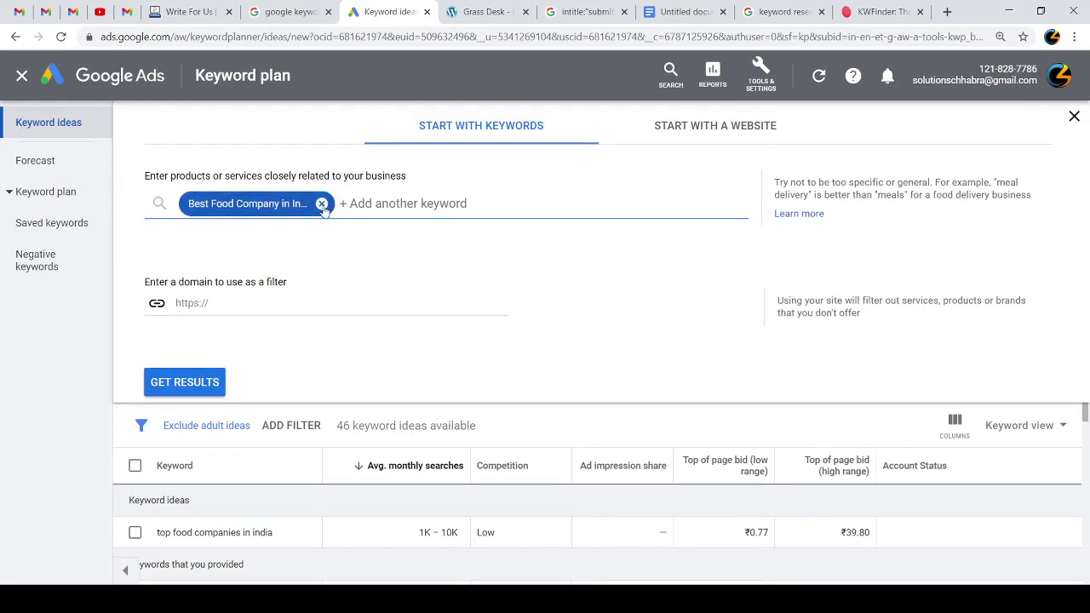
pyautogui.click(322, 204)
pyautogui.click(639, 142)
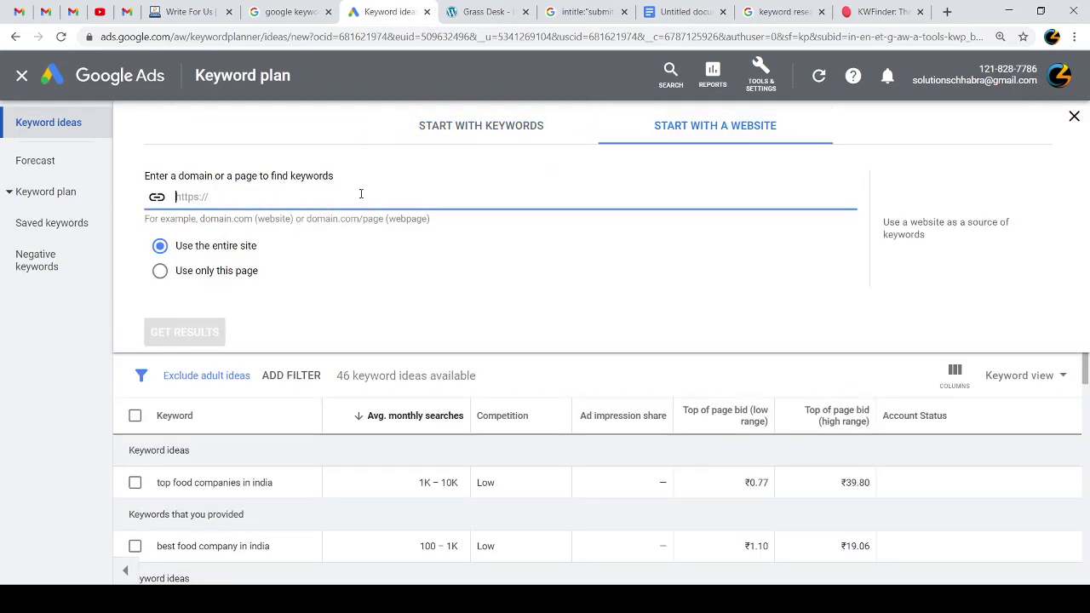
pyautogui.click(189, 11)
pyautogui.click(220, 37)
pyautogui.hotkey('ctrl', 'c')
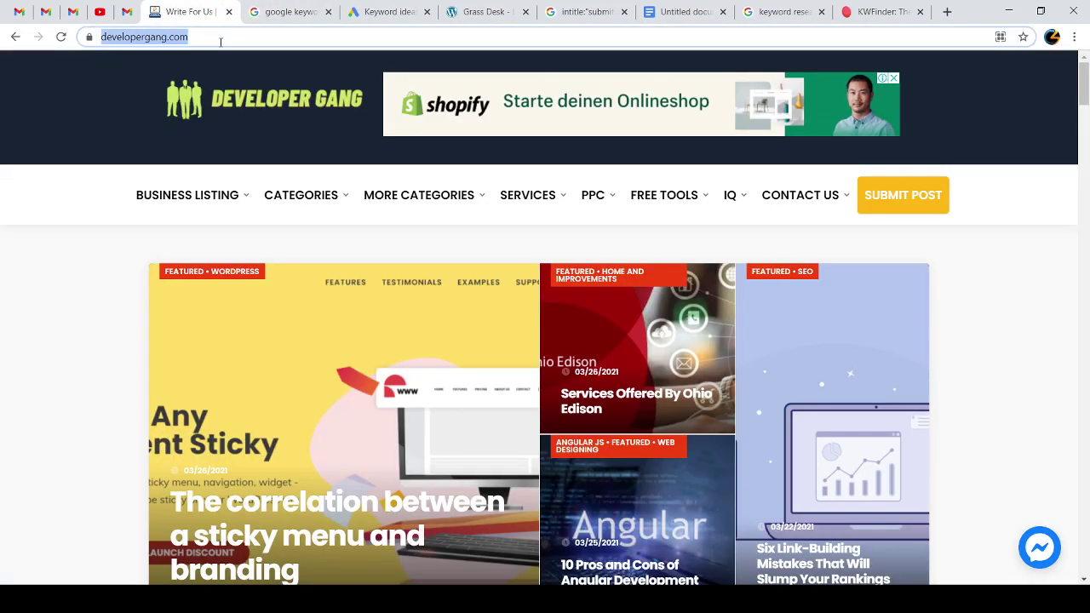
pyautogui.click(387, 11)
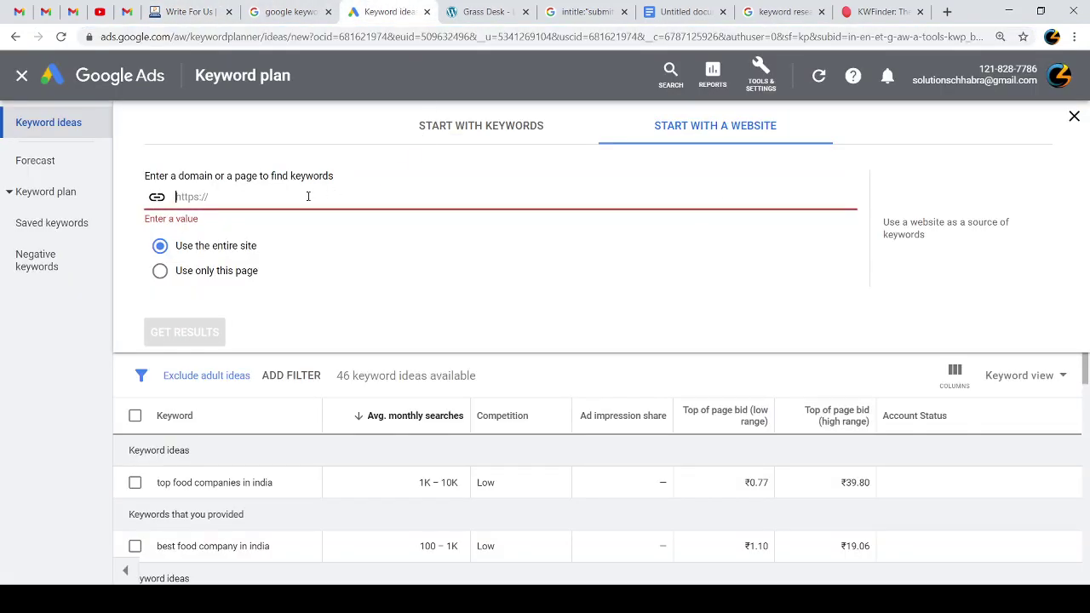
pyautogui.hotkey('ctrl', 'v')
pyautogui.press('BackSpace')
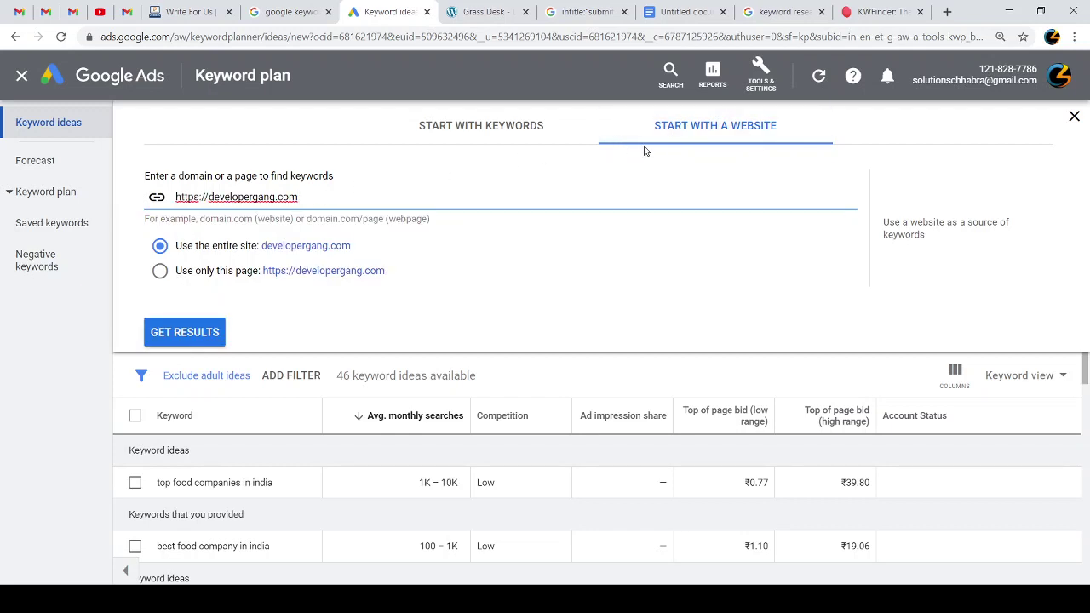
pyautogui.click(195, 333)
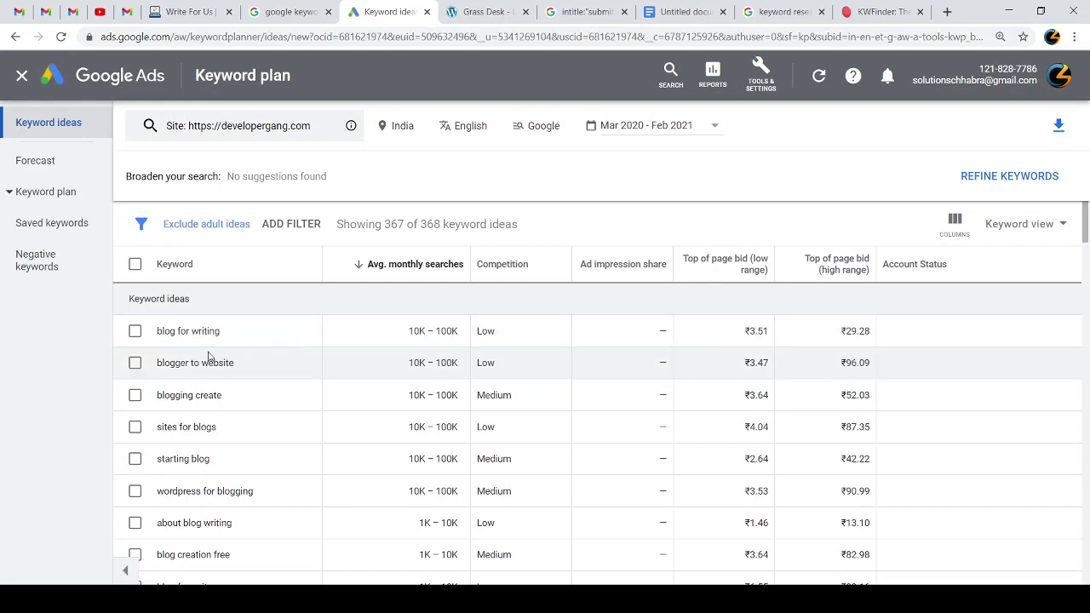
# Step: Look through the website-based keyword ideas, their average monthly searches and their competition levels
pyautogui.moveTo(161, 332); pyautogui.dragTo(214, 333)
pyautogui.moveTo(161, 364); pyautogui.dragTo(230, 363)
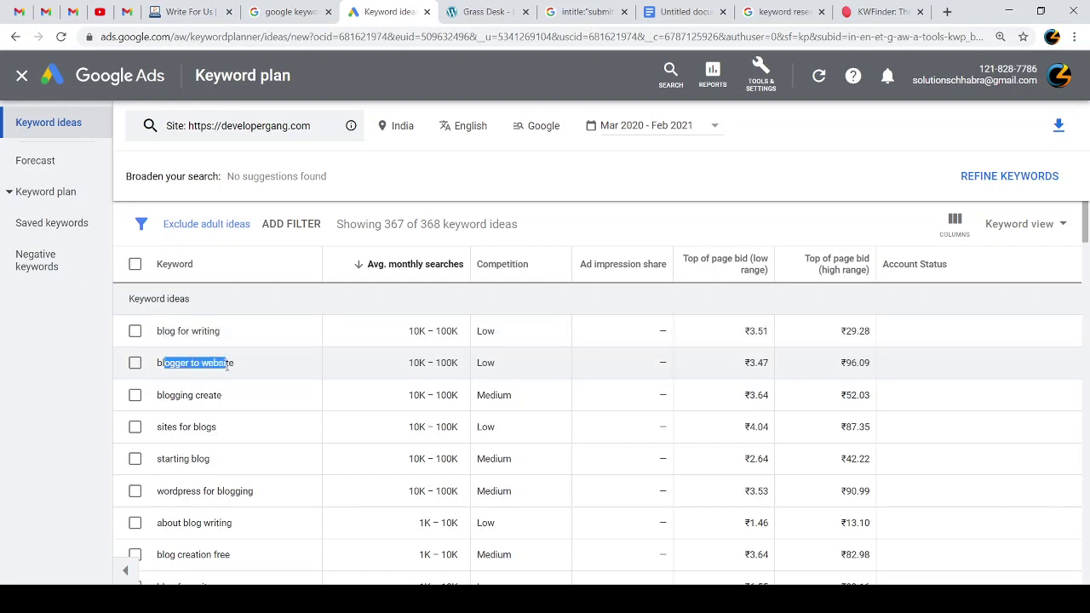
pyautogui.moveTo(163, 396); pyautogui.dragTo(218, 429)
pyautogui.moveTo(177, 459); pyautogui.dragTo(211, 459)
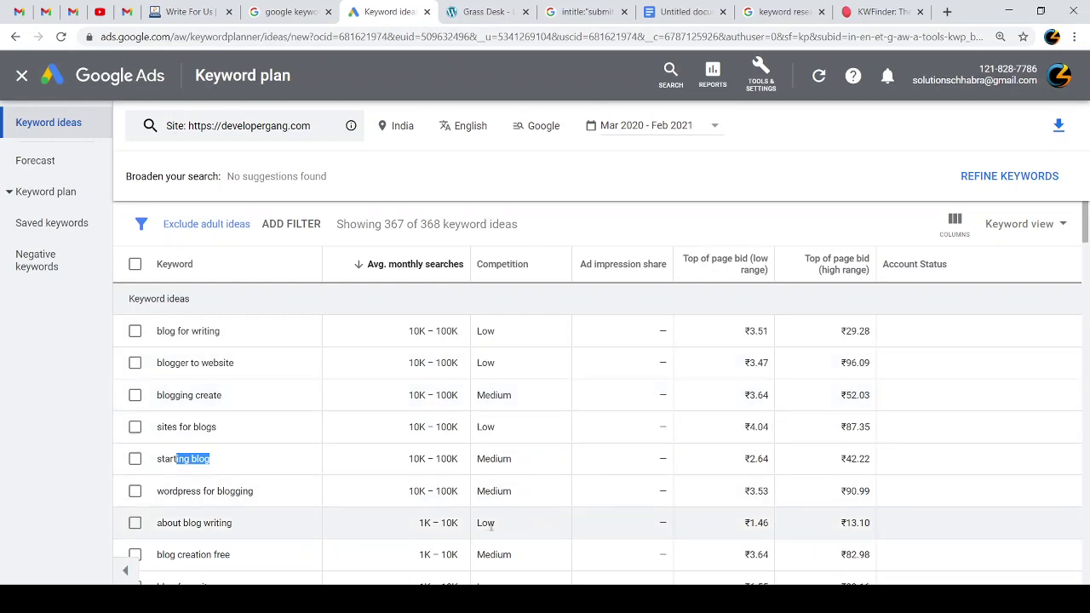
pyautogui.scroll(-5, 513, 507)
pyautogui.scroll(-4, 513, 507)
pyautogui.scroll(10, 516, 487)
pyautogui.moveTo(415, 329); pyautogui.dragTo(442, 329)
pyautogui.click(441, 330)
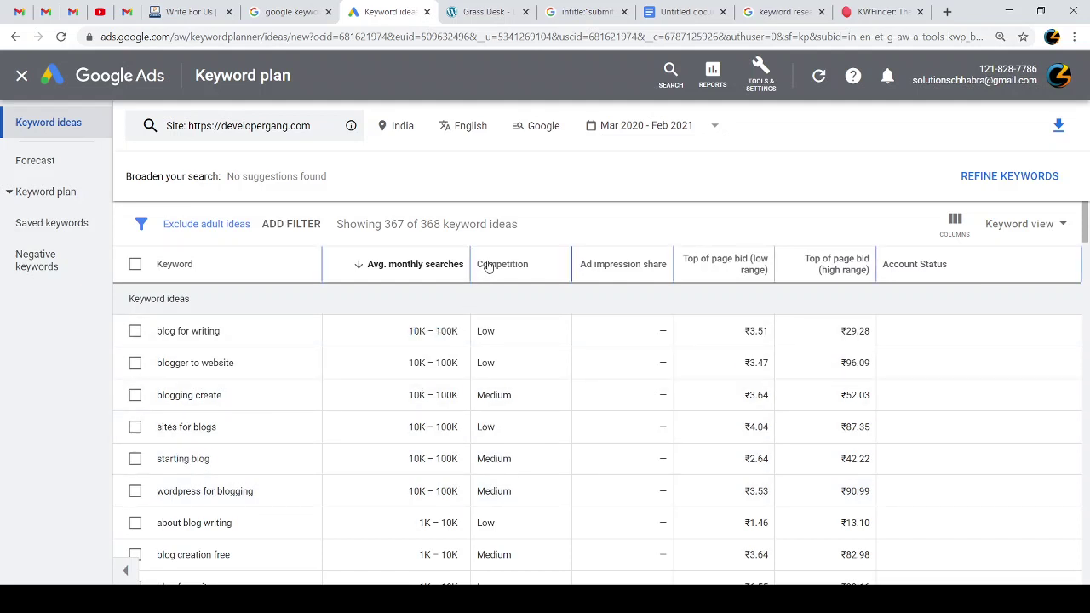
pyautogui.moveTo(487, 265)
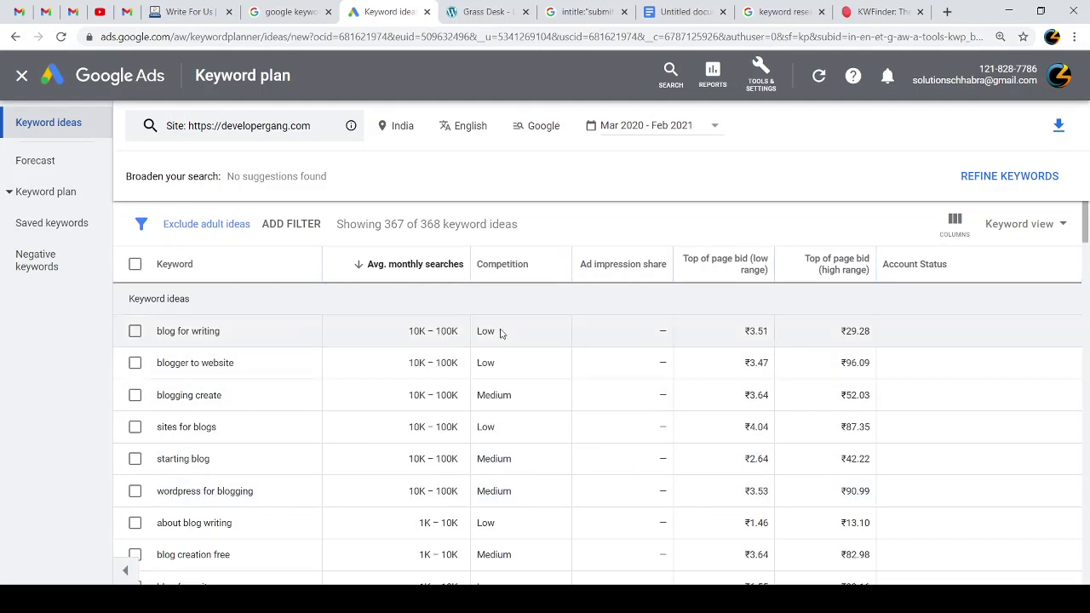
# Step: Widen the Avg. monthly searches column and compare the search volumes of "blog for writing" and "blogger to website"
pyautogui.moveTo(470, 262); pyautogui.dragTo(401, 281)
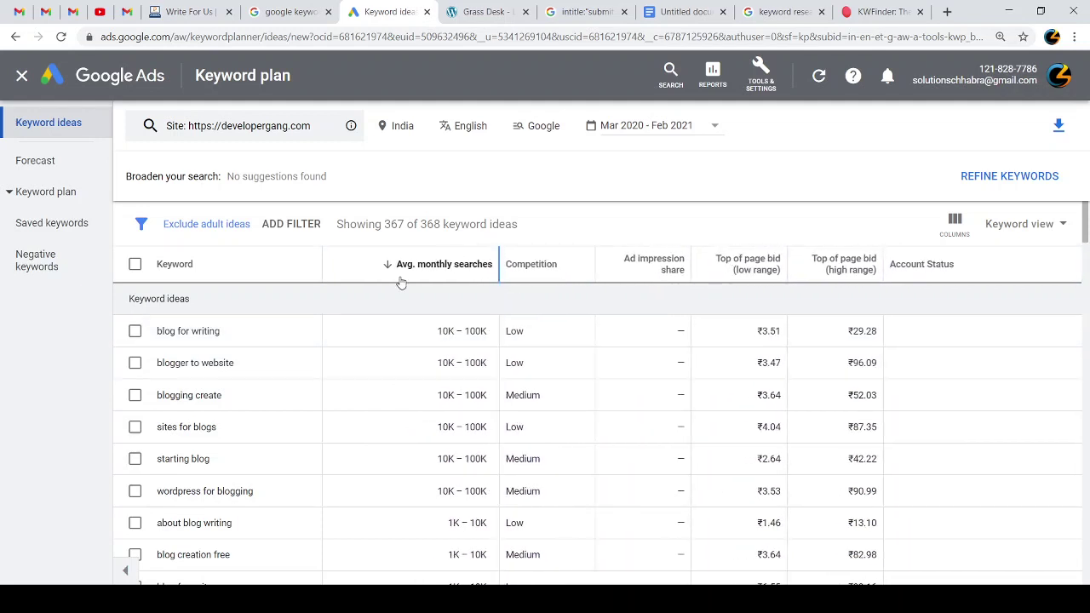
pyautogui.tripleClick(194, 330)
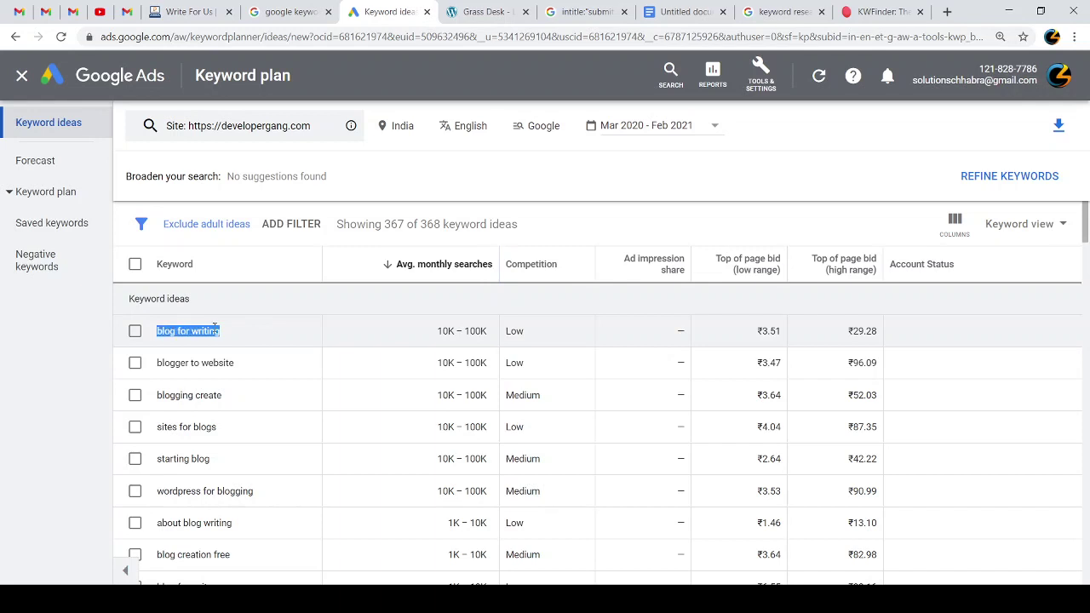
pyautogui.tripleClick(480, 330)
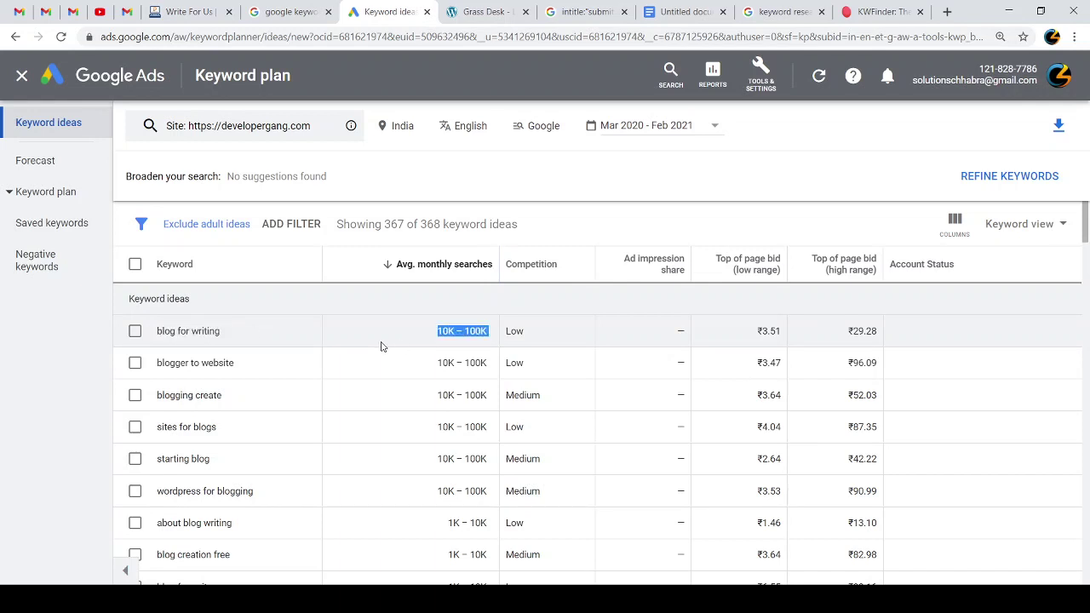
pyautogui.tripleClick(477, 363)
pyautogui.click(479, 362)
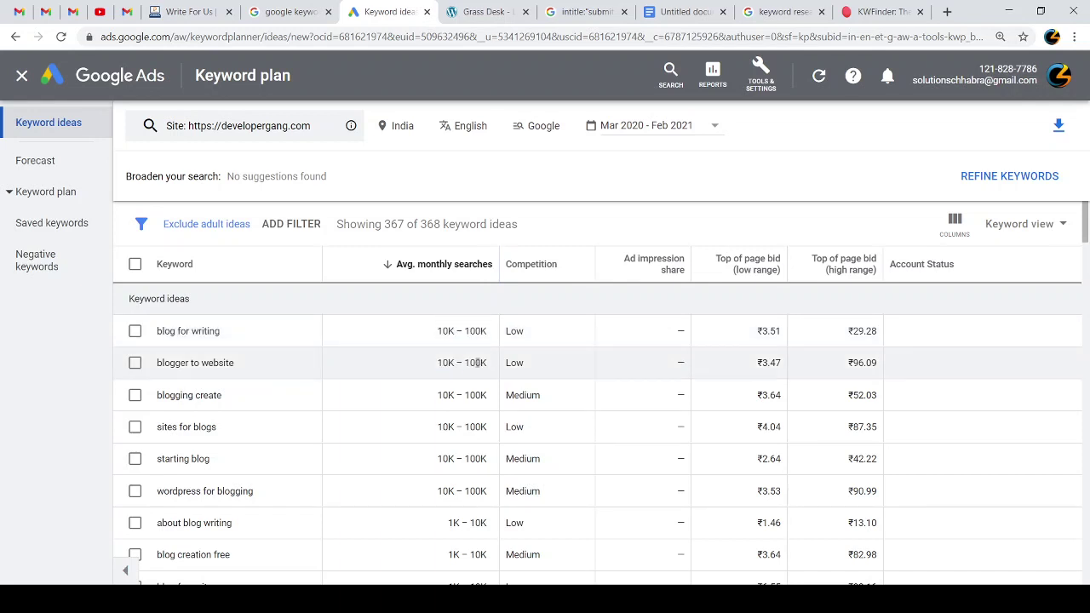
pyautogui.tripleClick(479, 363)
pyautogui.click(454, 367)
pyautogui.doubleClick(455, 364)
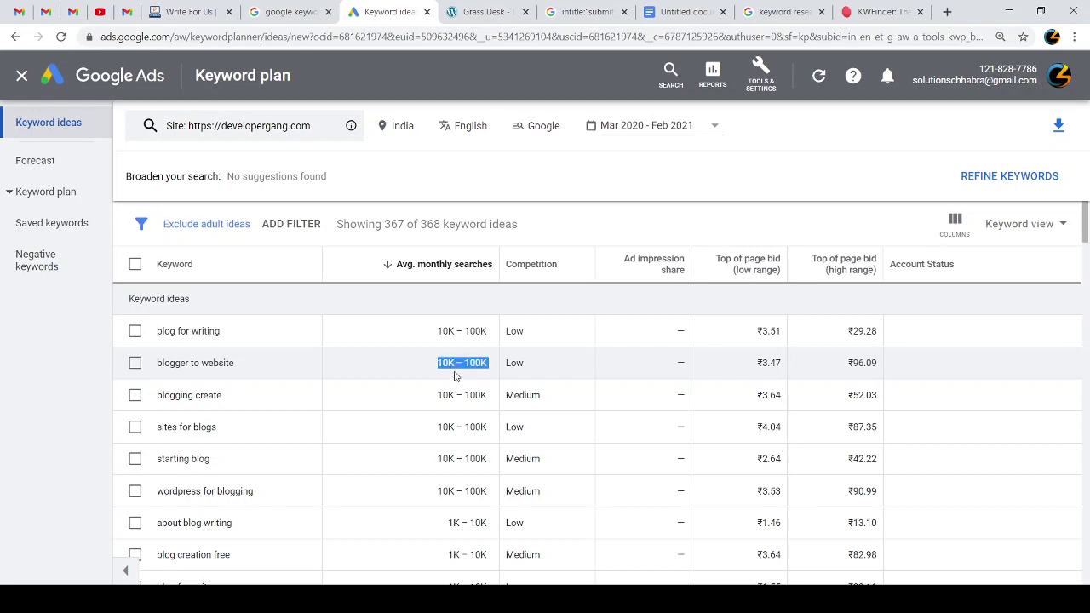
pyautogui.doubleClick(478, 363)
pyautogui.moveTo(440, 372); pyautogui.dragTo(481, 367)
pyautogui.click(479, 367)
pyautogui.tripleClick(483, 364)
pyautogui.click(440, 365)
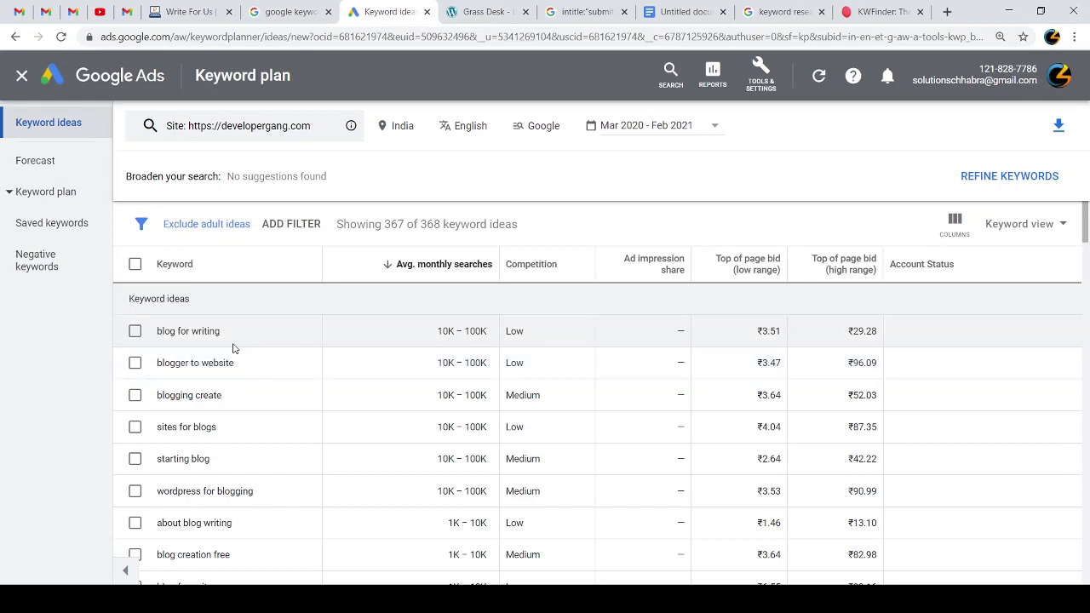
# Step: Copy the keyword "blog for writing" and search Google for intitle:"blog for writing", replacing the phrase in the existing intitle query
pyautogui.tripleClick(203, 332)
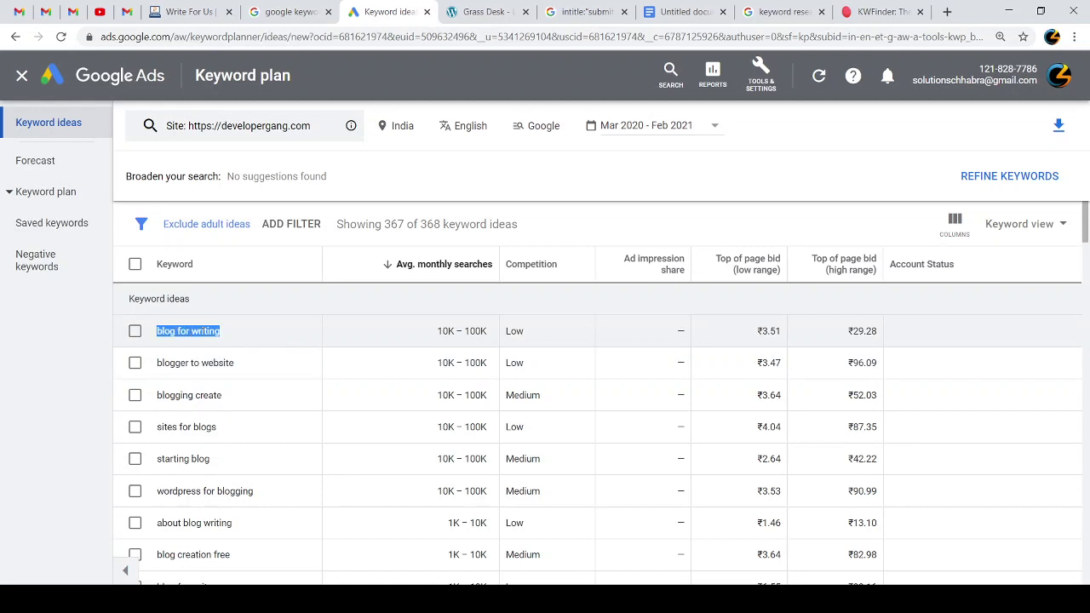
pyautogui.click(554, 6)
pyautogui.click(330, 97)
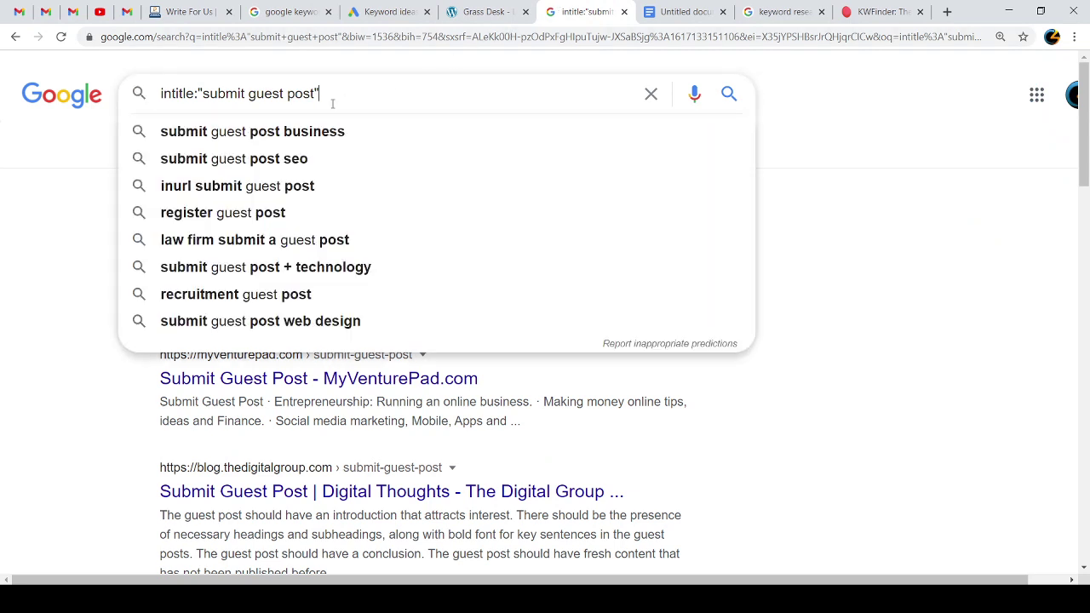
pyautogui.click(80, 158)
pyautogui.doubleClick(184, 95)
pyautogui.click(212, 94)
pyautogui.moveTo(315, 93); pyautogui.dragTo(208, 93)
pyautogui.write('blog for writing')
pyautogui.press('Return')
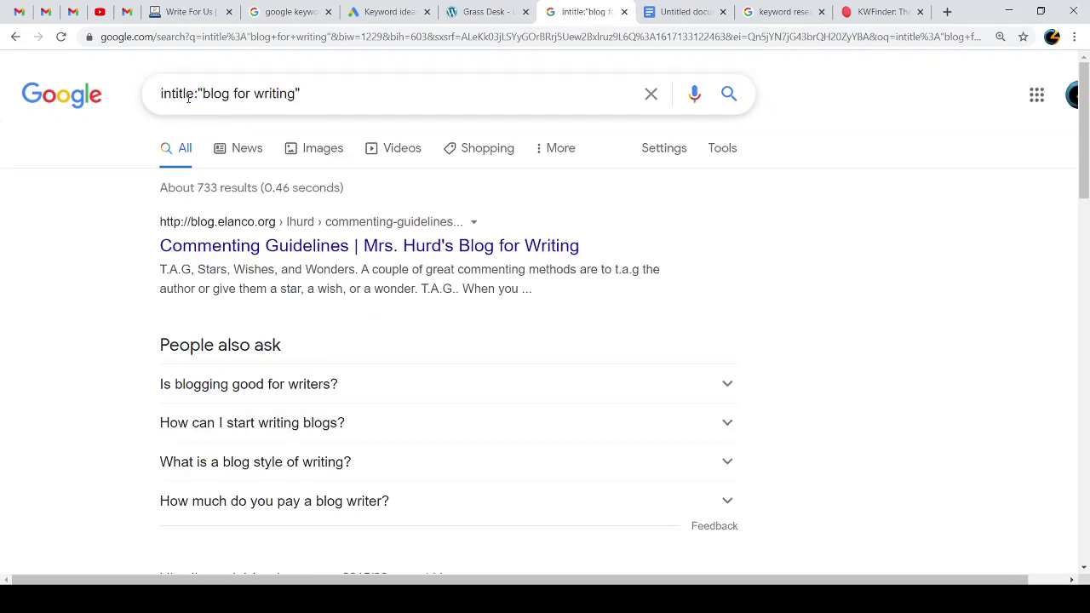
# Step: Examine the intitle operator in the query and the first result's title, and rerun the same search
pyautogui.doubleClick(176, 93)
pyautogui.click(206, 93)
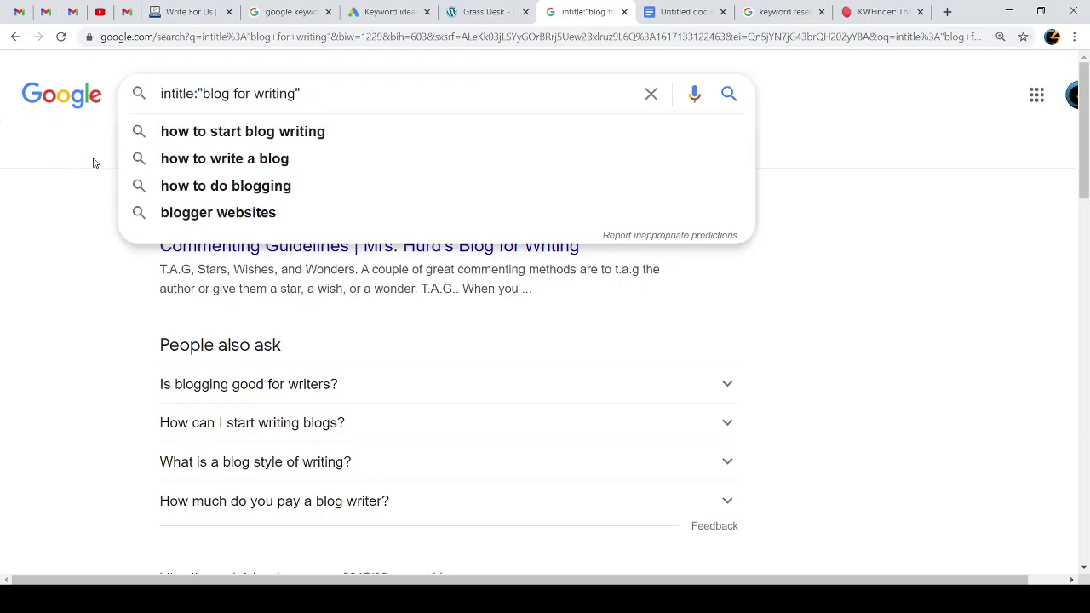
pyautogui.click(66, 160)
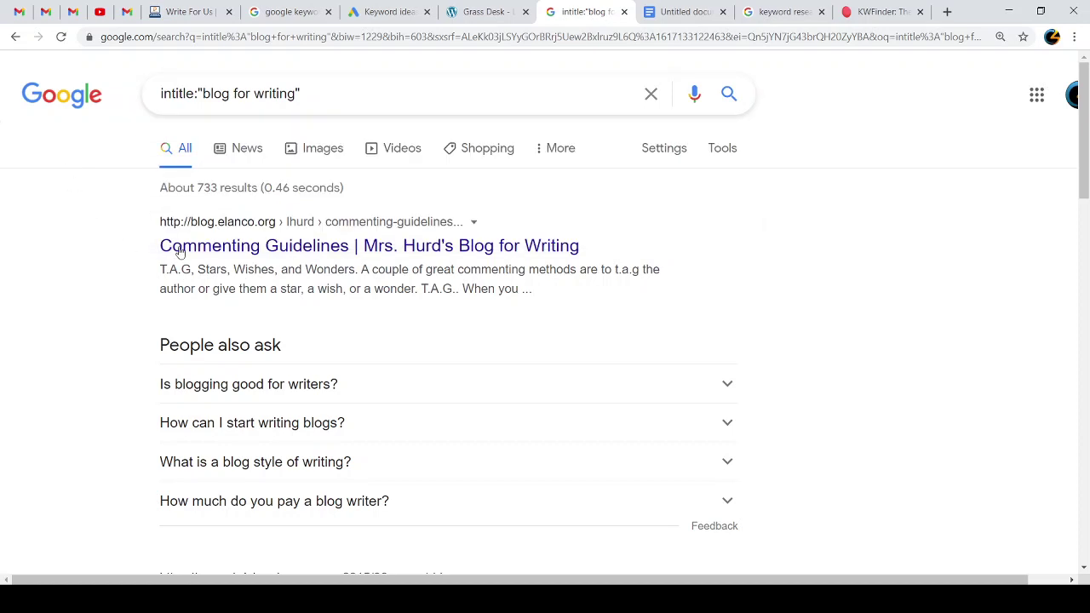
pyautogui.moveTo(601, 251); pyautogui.dragTo(159, 246)
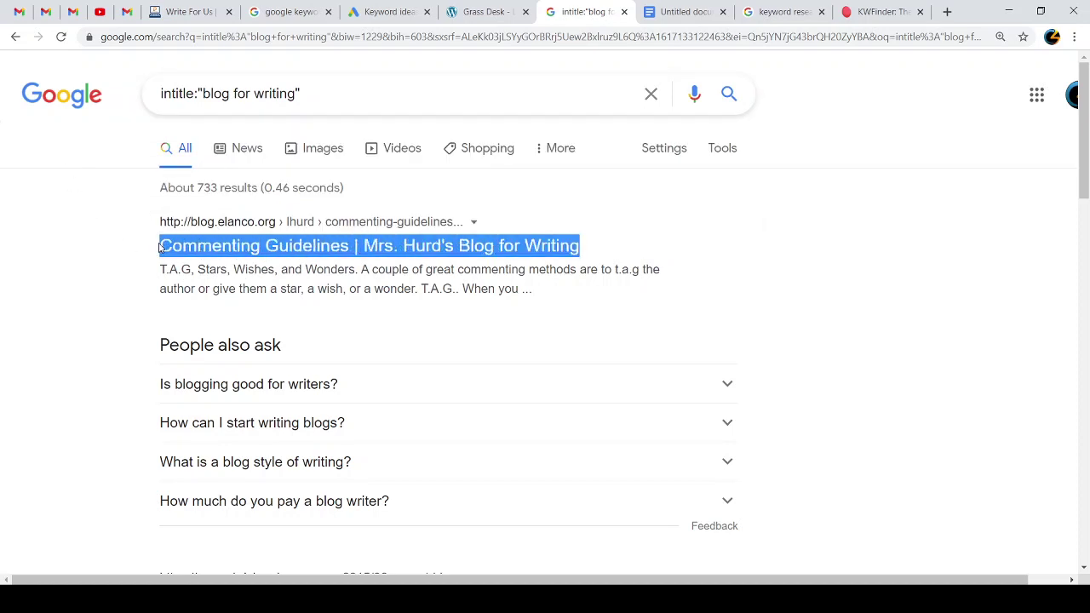
pyautogui.click(92, 240)
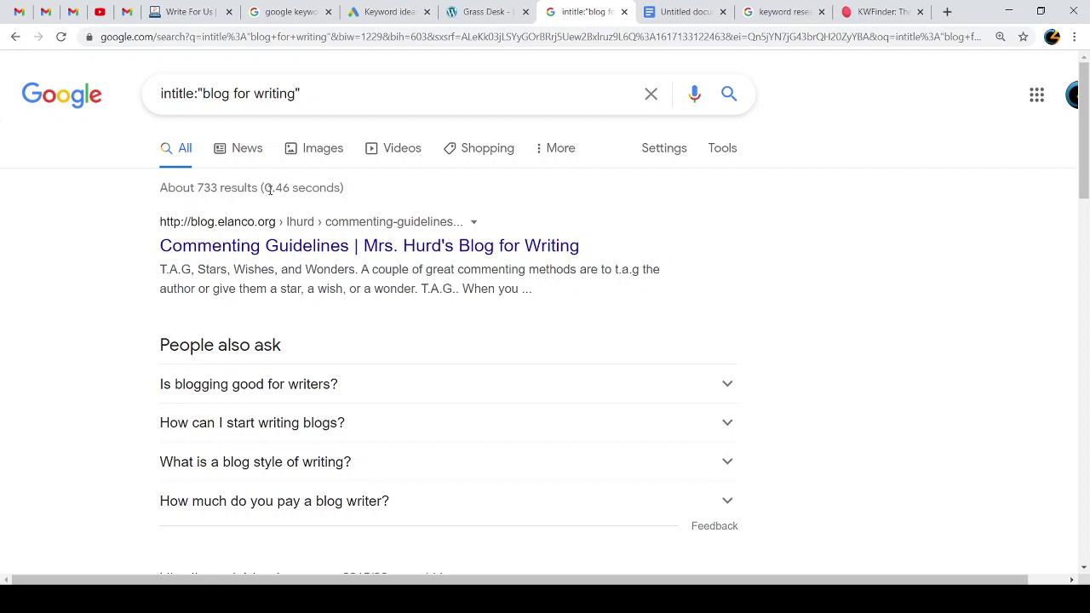
pyautogui.click(342, 94)
pyautogui.press('Return')
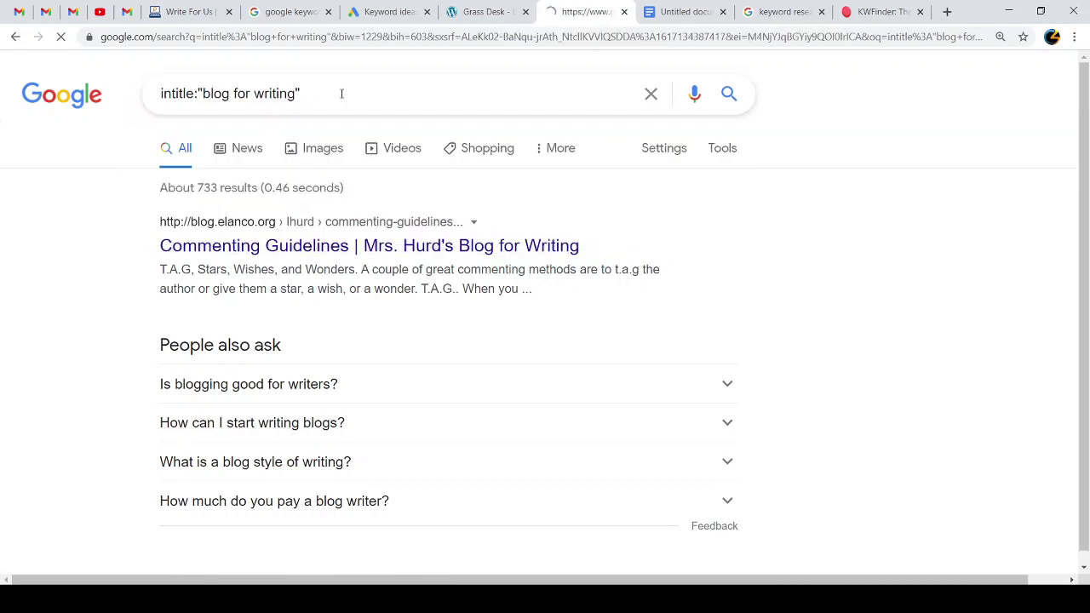
# Step: Find the phrase "blog for writing" within the results page and jump to its next match
pyautogui.moveTo(298, 93); pyautogui.dragTo(204, 89)
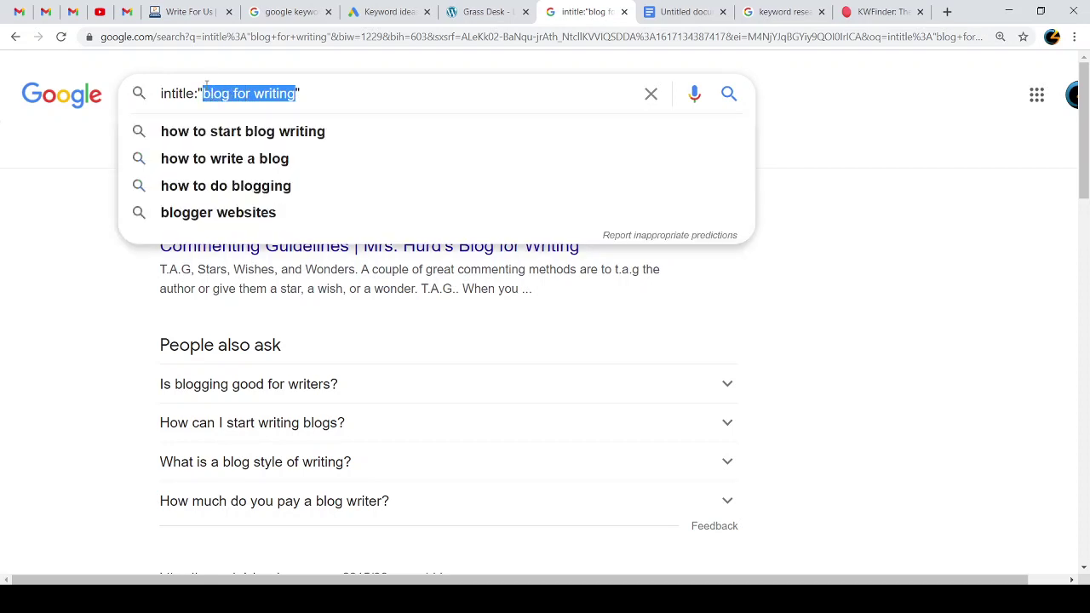
pyautogui.hotkey('ctrl', 'f')
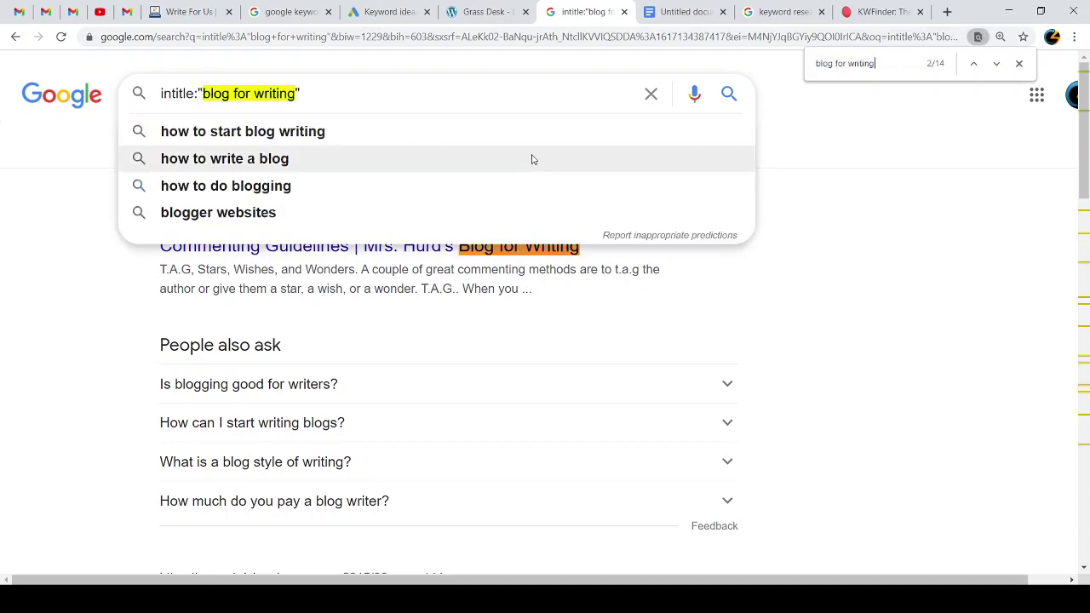
pyautogui.press('Return')
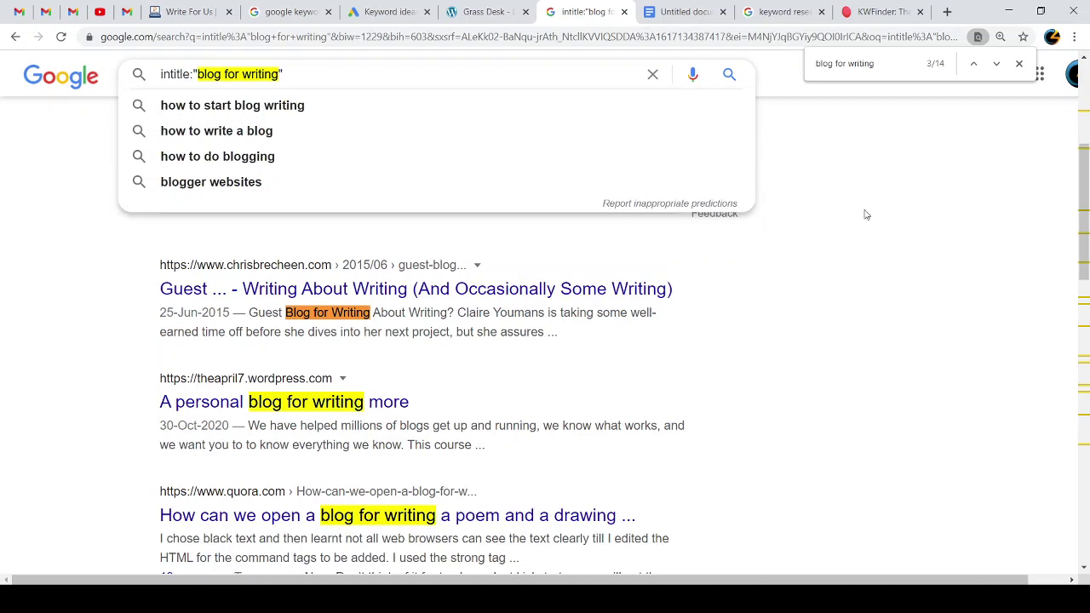
# Step: Examine the result count and the matching result titles for the intitle:"blog for writing" search
pyautogui.click(866, 214)
pyautogui.scroll(4, 528, 310)
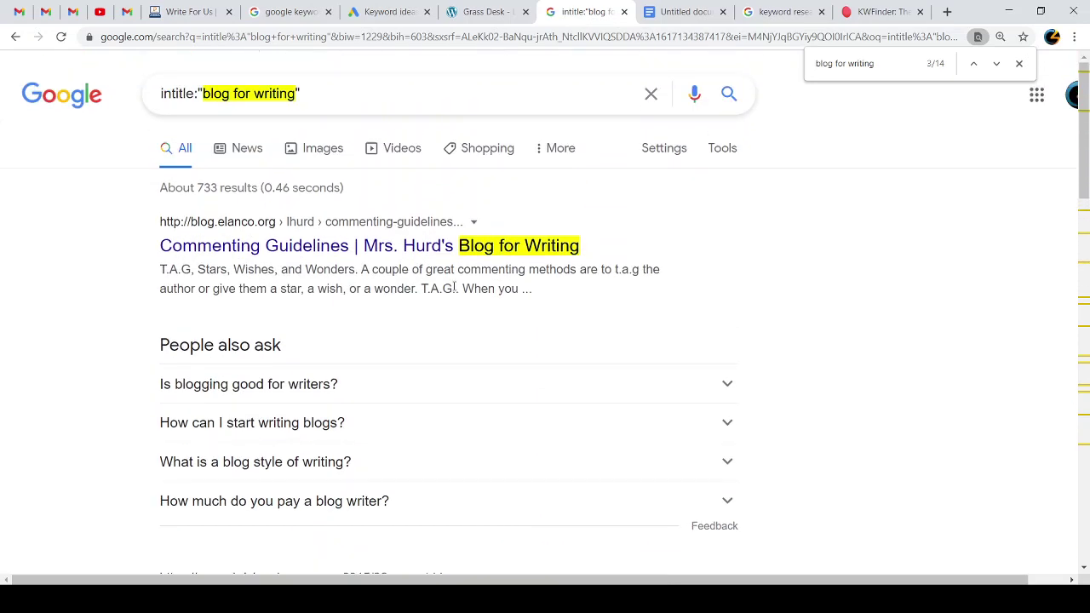
pyautogui.scroll(-5, 471, 285)
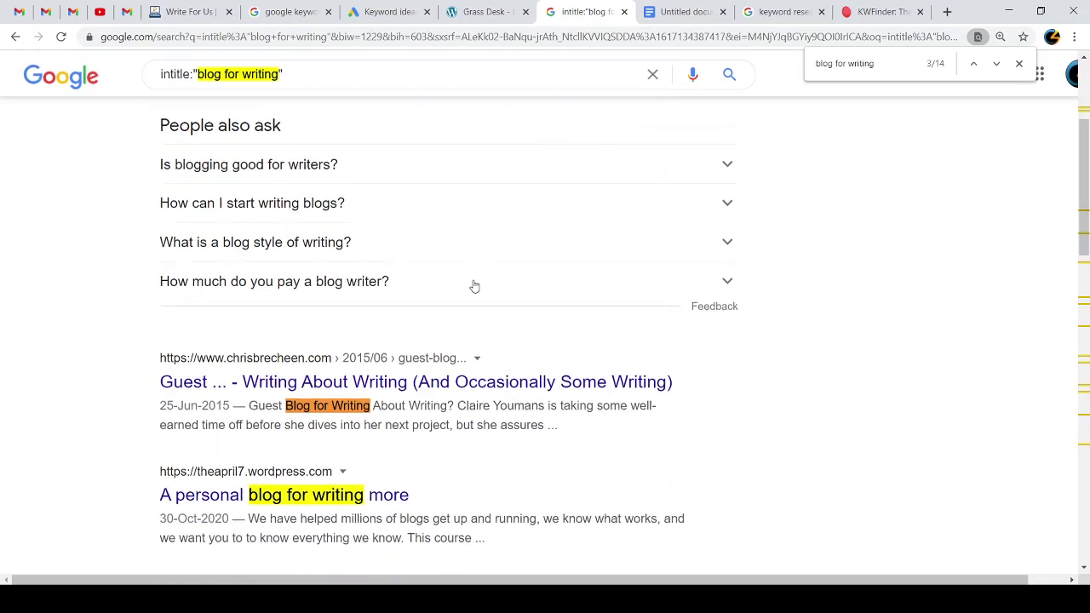
pyautogui.scroll(5, 467, 318)
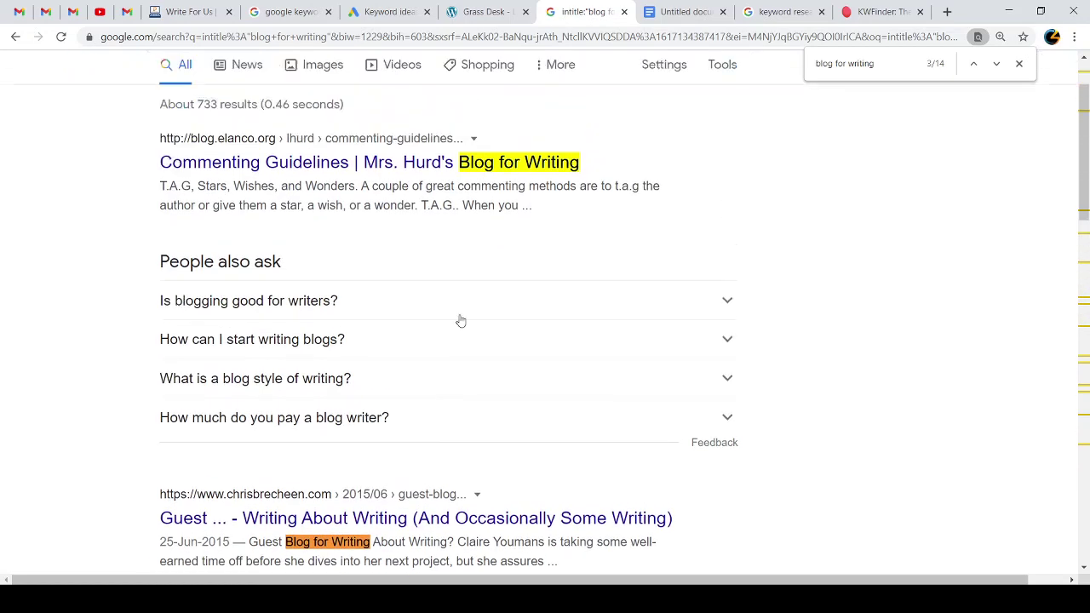
pyautogui.moveTo(201, 187); pyautogui.dragTo(218, 187)
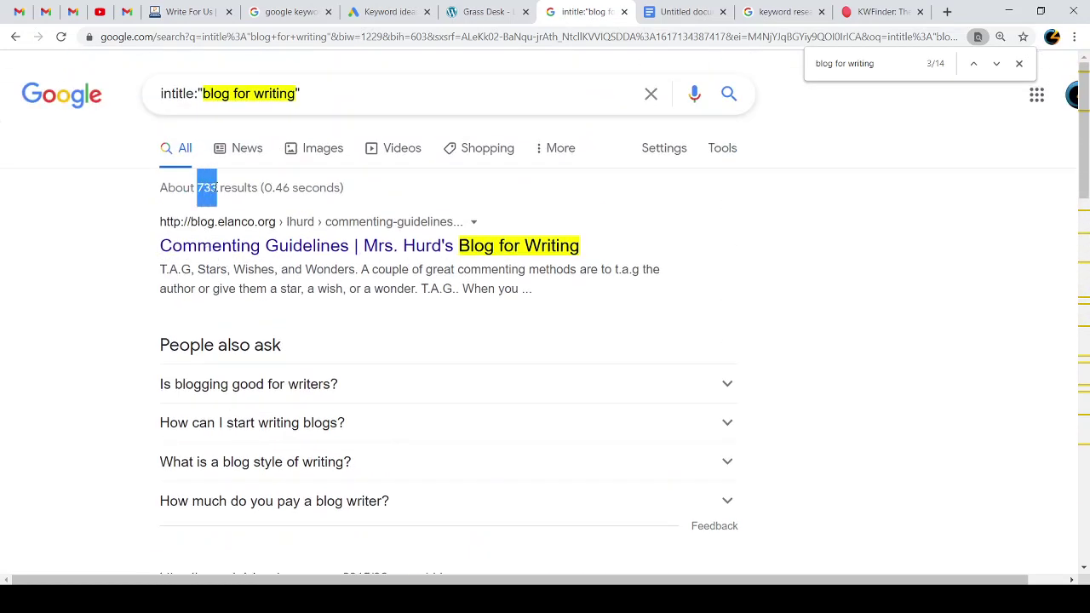
pyautogui.click(293, 184)
pyautogui.moveTo(370, 186); pyautogui.dragTo(168, 187)
pyautogui.click(168, 188)
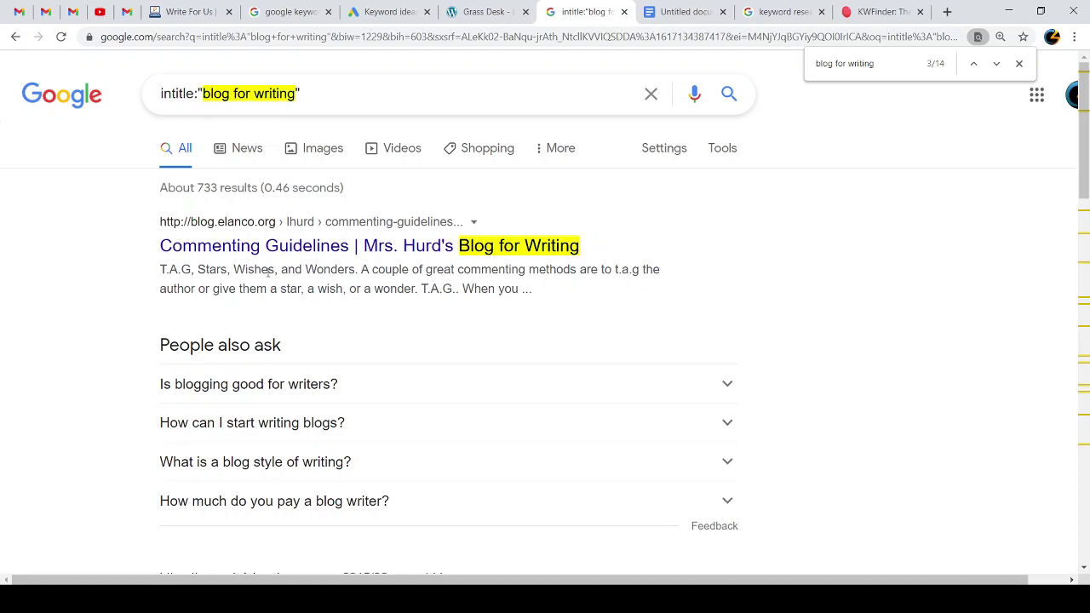
pyautogui.scroll(-2, 324, 287)
pyautogui.scroll(2, 255, 239)
pyautogui.doubleClick(205, 186)
pyautogui.click(204, 182)
pyautogui.scroll(-3, 155, 336)
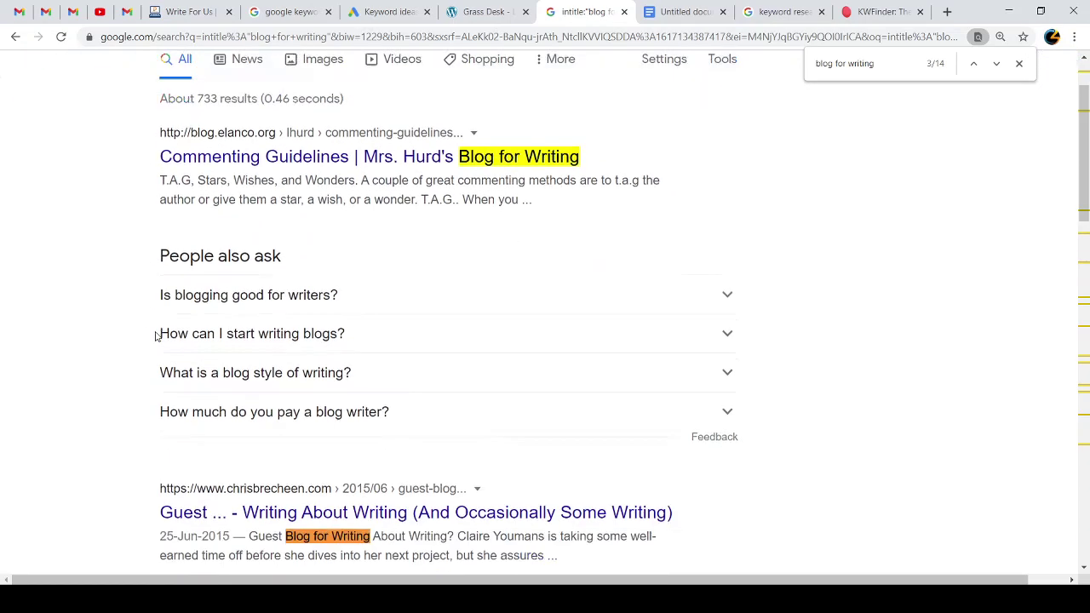
pyautogui.scroll(-5, 156, 335)
pyautogui.scroll(8, 156, 336)
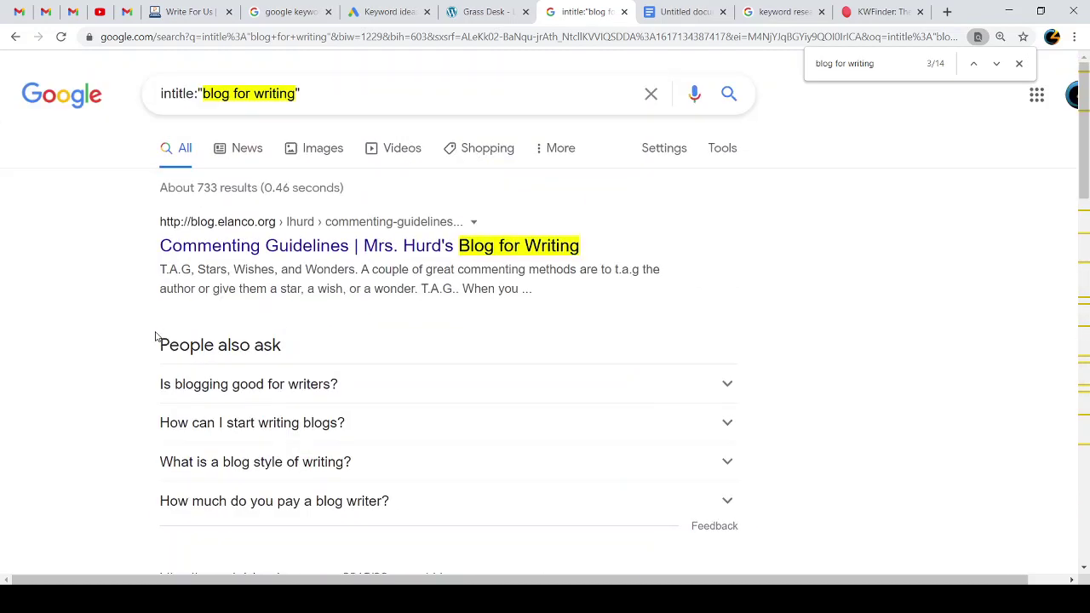
# Step: Copy the keyword "blogger to website" from the keyword ideas and search Google for intitle:"blogger to website", replacing the phrase in the existing query
pyautogui.click(405, 12)
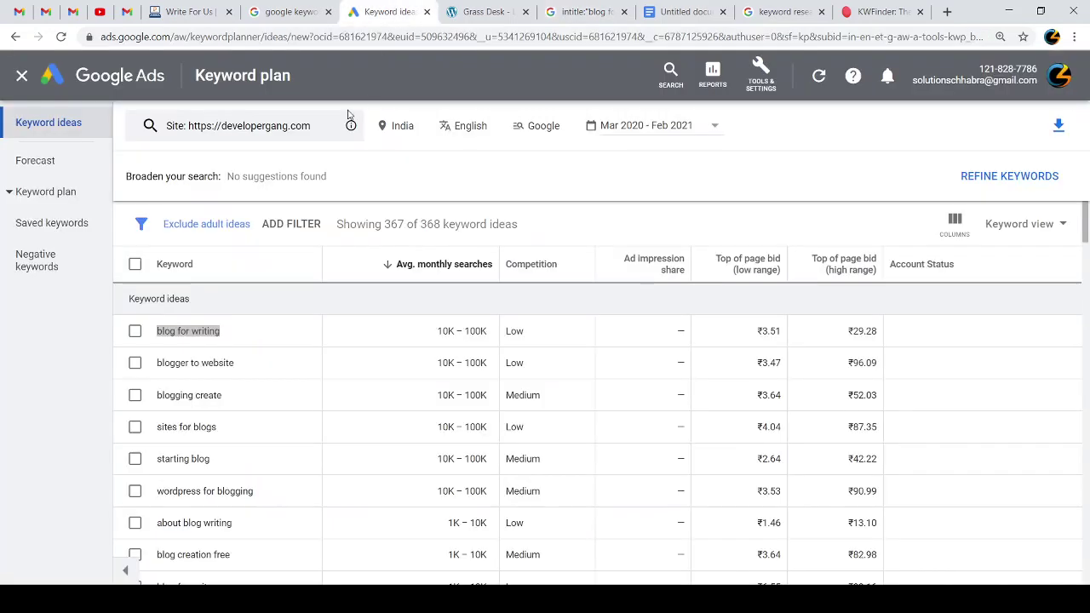
pyautogui.tripleClick(168, 364)
pyautogui.hotkey('ctrl', 'c')
pyautogui.click(583, 12)
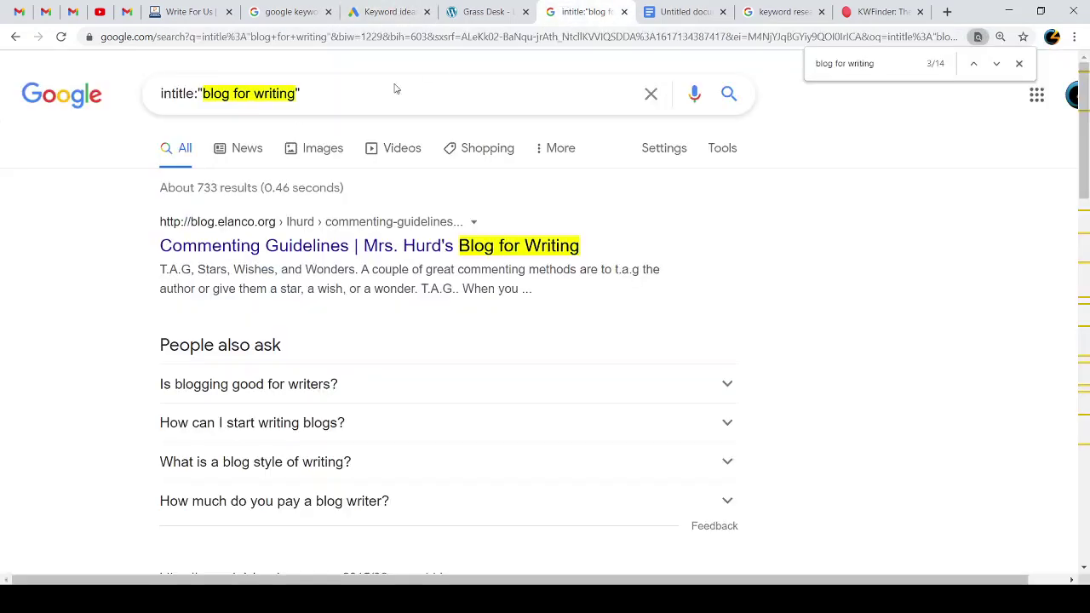
pyautogui.click(262, 95)
pyautogui.moveTo(296, 92); pyautogui.dragTo(205, 93)
pyautogui.hotkey('ctrl', 'v')
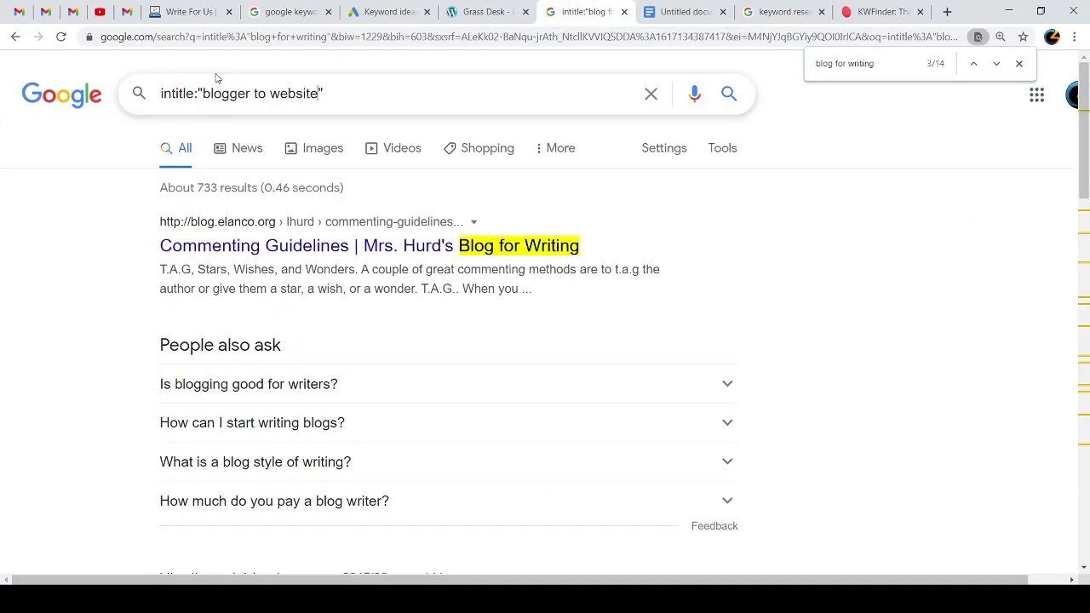
pyautogui.press('Return')
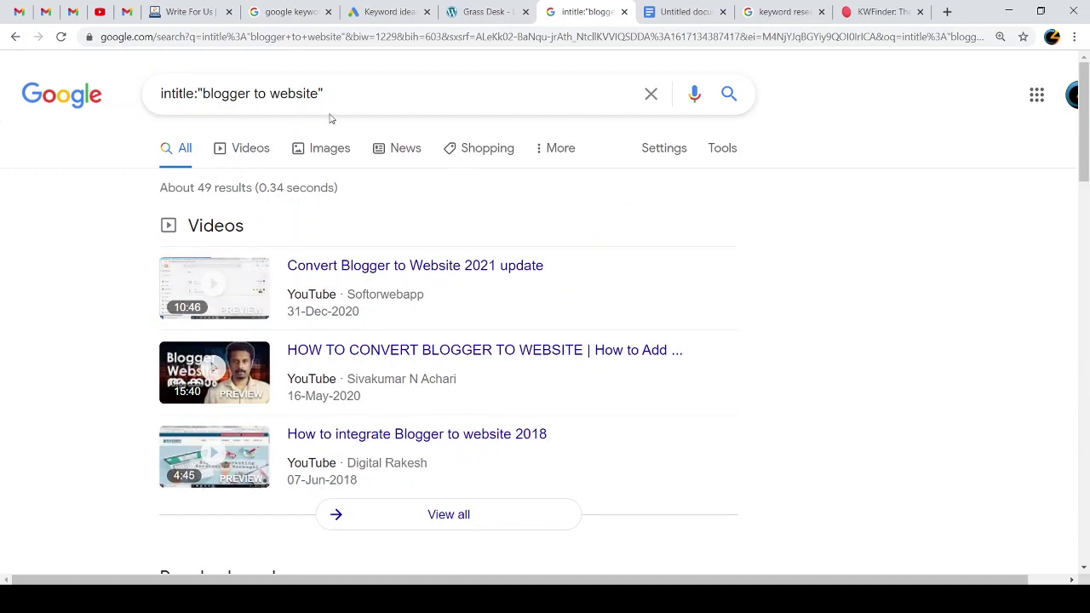
# Step: Copy the phrase "blogger to website" from the query, find it within the results page and go through its matches
pyautogui.moveTo(318, 94); pyautogui.dragTo(202, 94)
pyautogui.hotkey('ctrl', 'c')
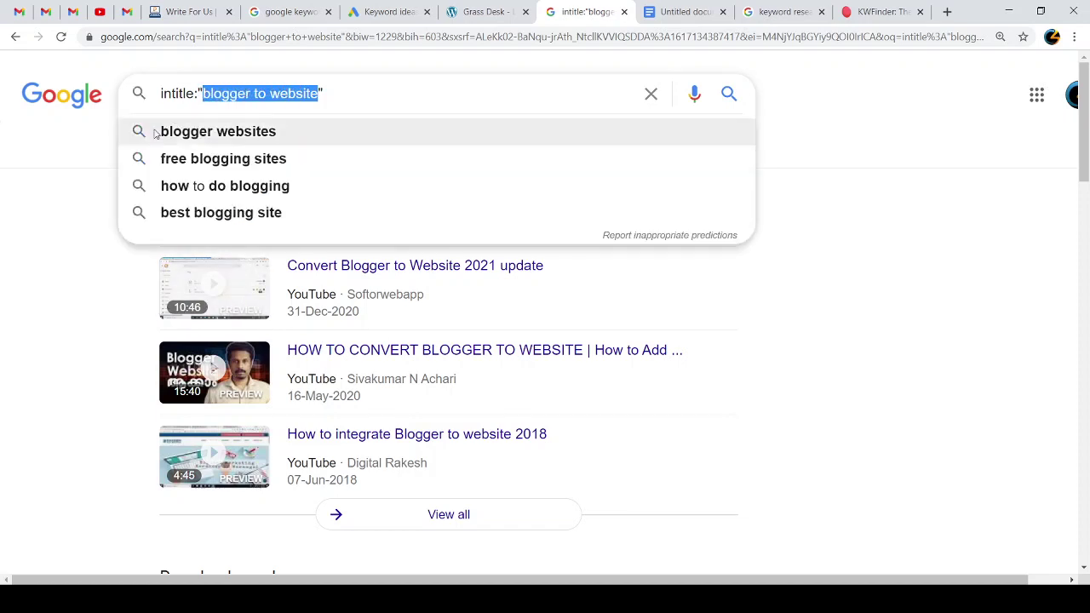
pyautogui.click(83, 219)
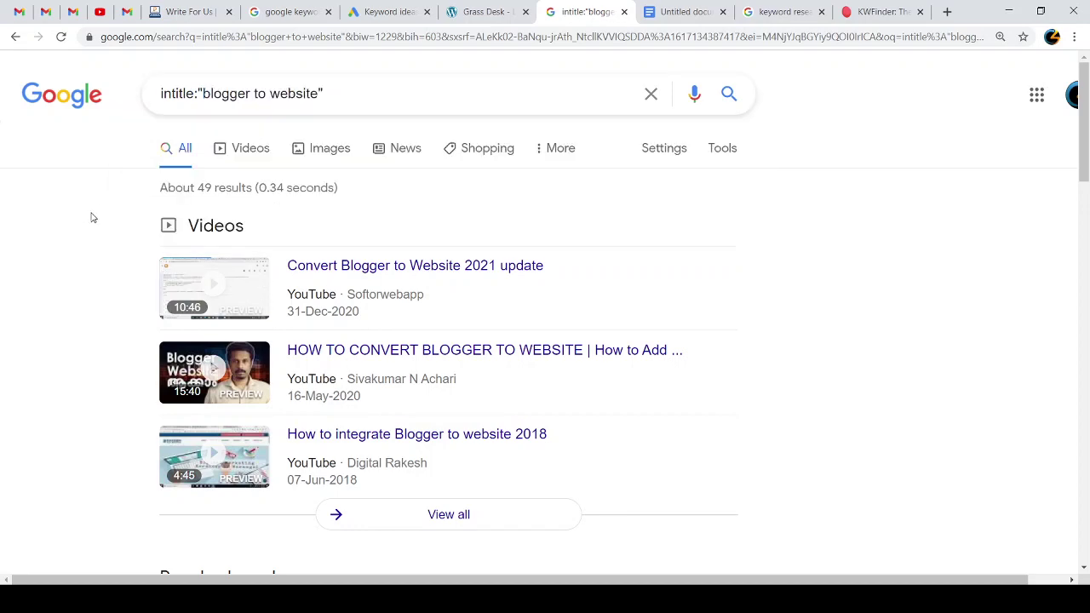
pyautogui.scroll(-3, 213, 162)
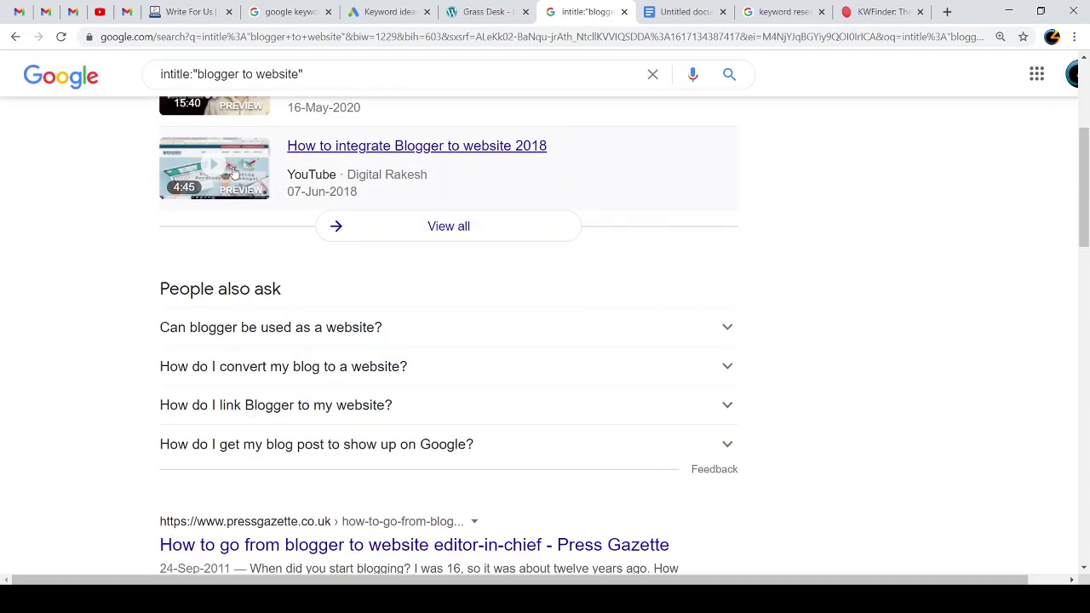
pyautogui.scroll(-2, 247, 178)
pyautogui.hotkey('ctrl', 'f')
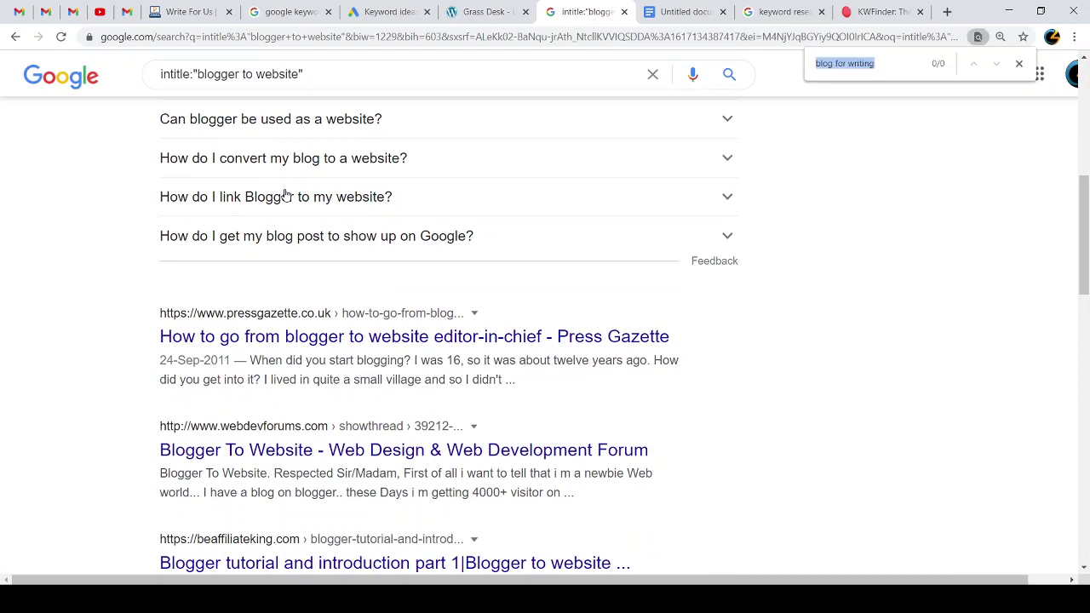
pyautogui.hotkey('ctrl', 'v')
pyautogui.press('Return')
pyautogui.press('Return')
pyautogui.press('Return')
pyautogui.press('Return')
pyautogui.press('Return')
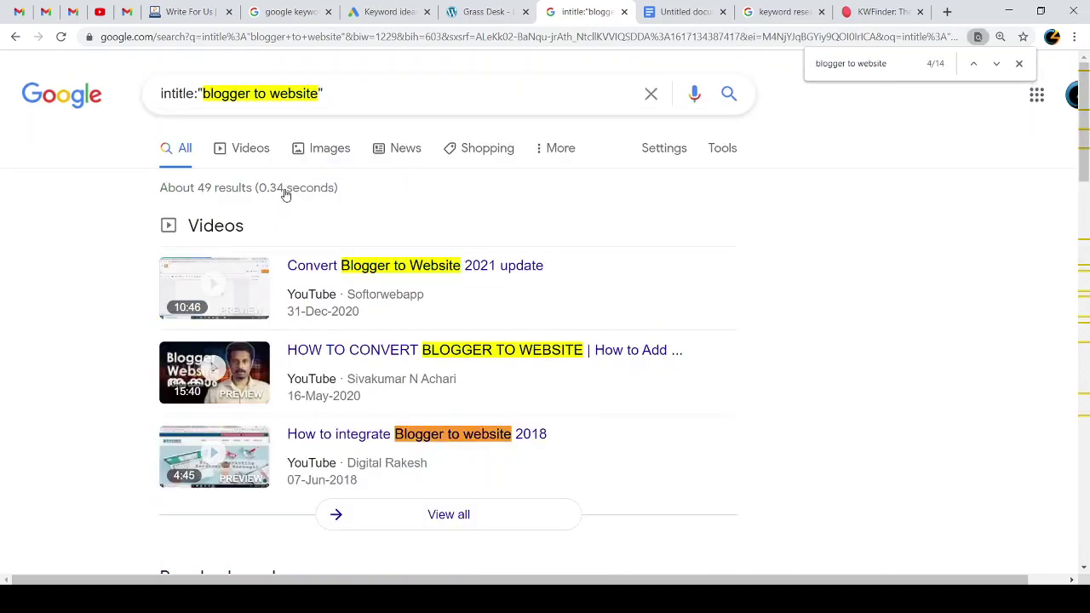
# Step: Check the result count of the intitle:"blogger to website" search and close the in-page find
pyautogui.scroll(5, 286, 195)
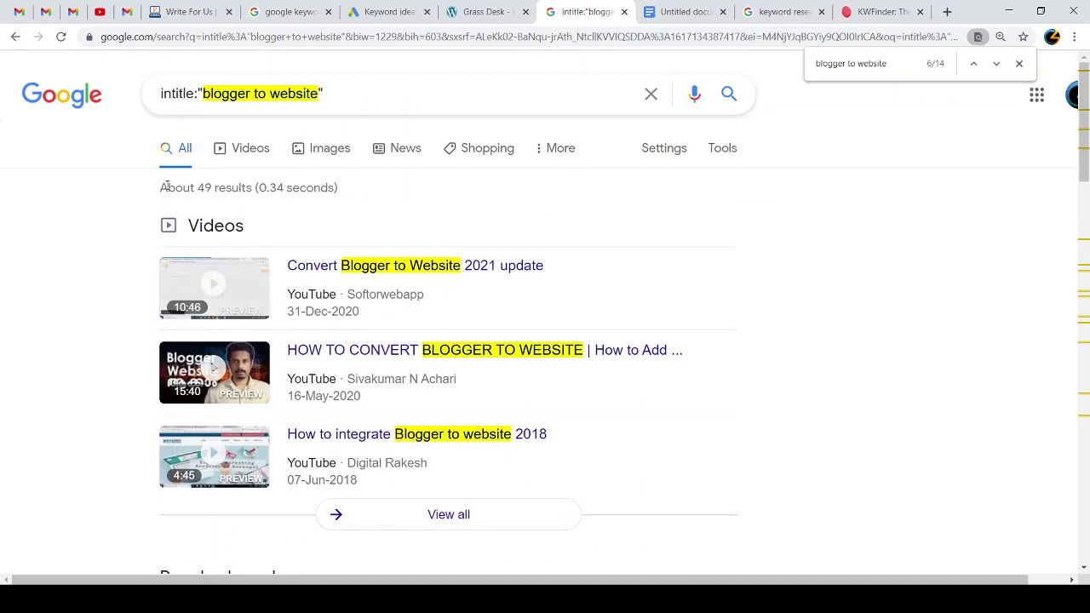
pyautogui.moveTo(166, 186); pyautogui.dragTo(346, 180)
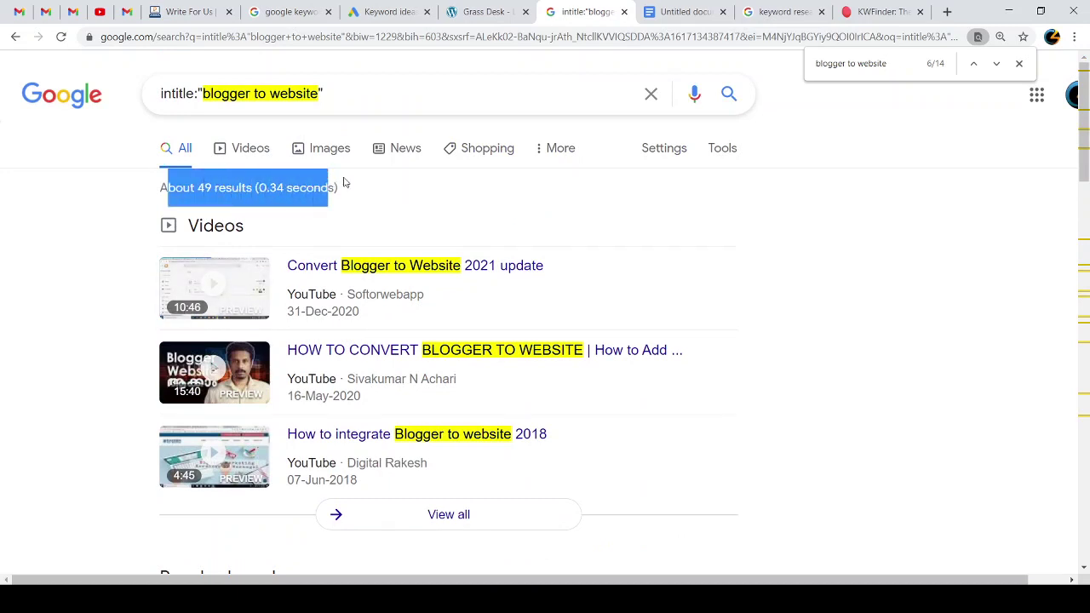
pyautogui.click(346, 180)
pyautogui.click(1018, 64)
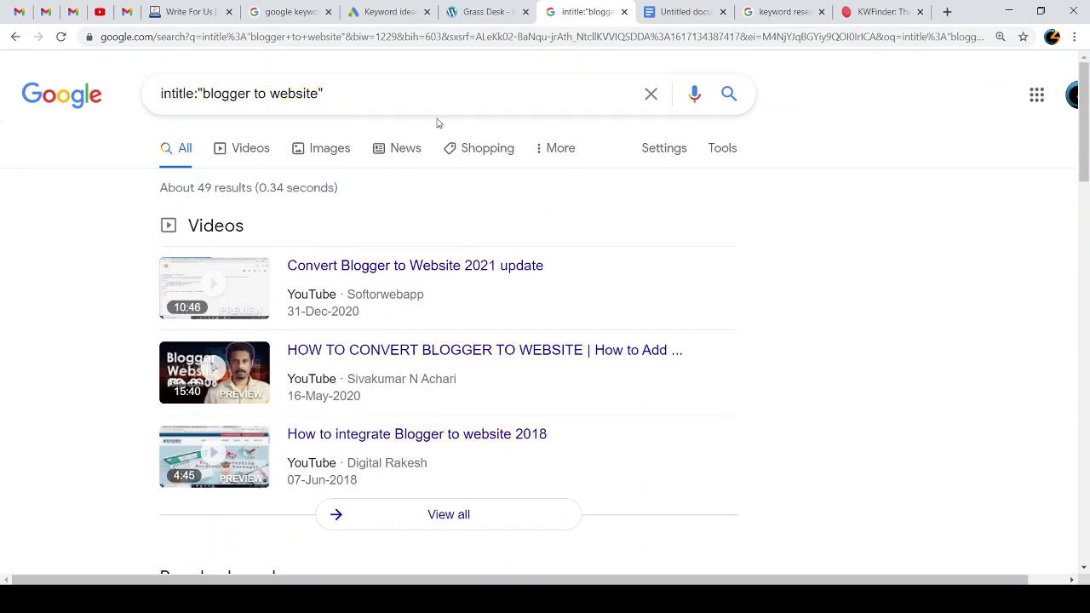
# Step: Examine the quoted phrase in the intitle query together with the result count and the listed result titles
pyautogui.moveTo(319, 94)
pyautogui.mouseDown()
pyautogui.moveTo(203, 94)
pyautogui.moveTo(320, 94)
pyautogui.mouseUp()
pyautogui.click(203, 93)
pyautogui.click(303, 93)
pyautogui.click(115, 179)
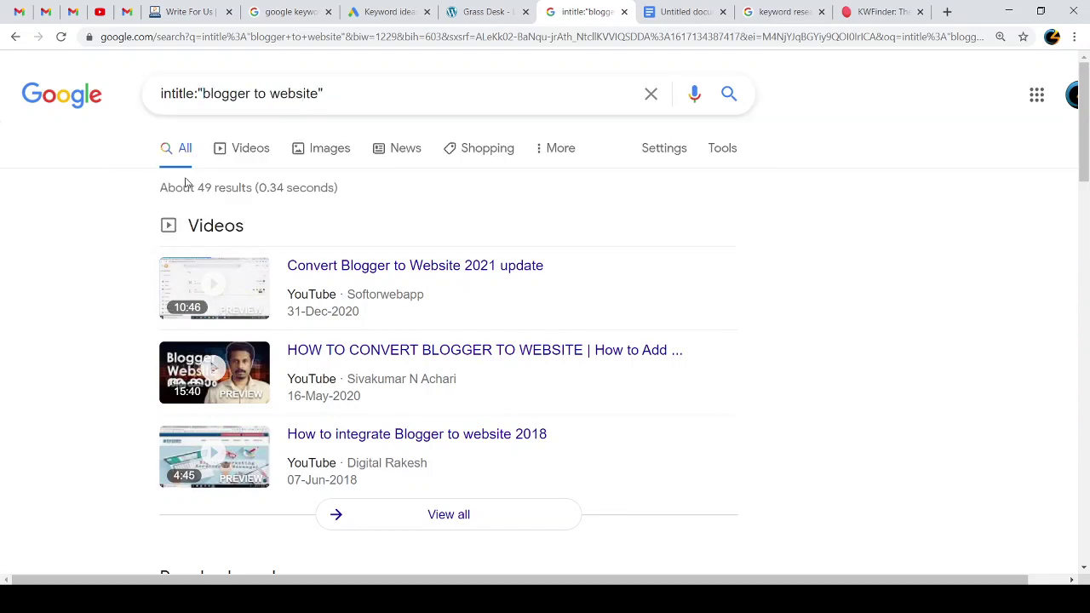
pyautogui.moveTo(196, 185); pyautogui.dragTo(360, 185)
pyautogui.moveTo(359, 183); pyautogui.dragTo(159, 190)
pyautogui.click(152, 189)
pyautogui.click(157, 189)
pyautogui.moveTo(157, 192); pyautogui.dragTo(201, 189)
pyautogui.click(166, 189)
pyautogui.click(339, 189)
pyautogui.click(205, 189)
pyautogui.click(338, 189)
pyautogui.click(191, 180)
pyautogui.scroll(-6, 800, 263)
pyautogui.scroll(6, 803, 264)
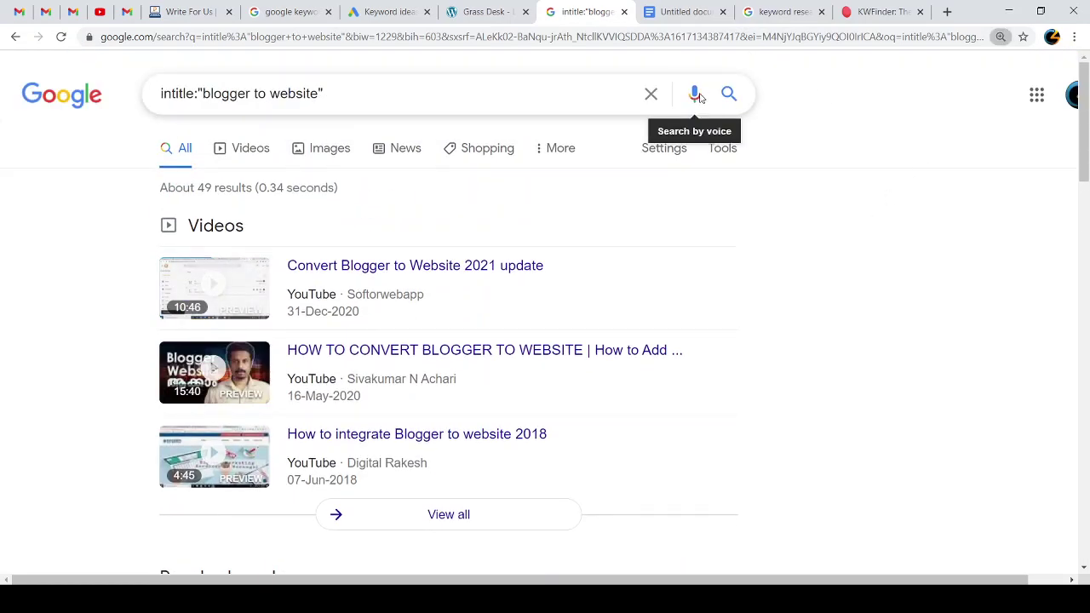
pyautogui.hotkey('ctrl', '-')
pyautogui.click(387, 12)
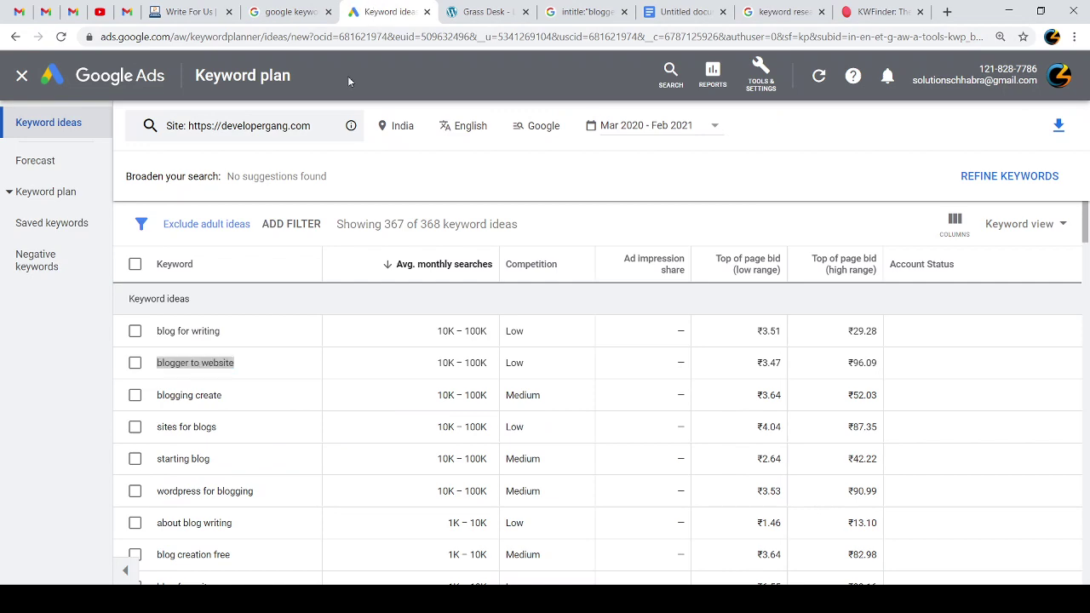
pyautogui.click(309, 12)
pyautogui.scroll(3, 390, 154)
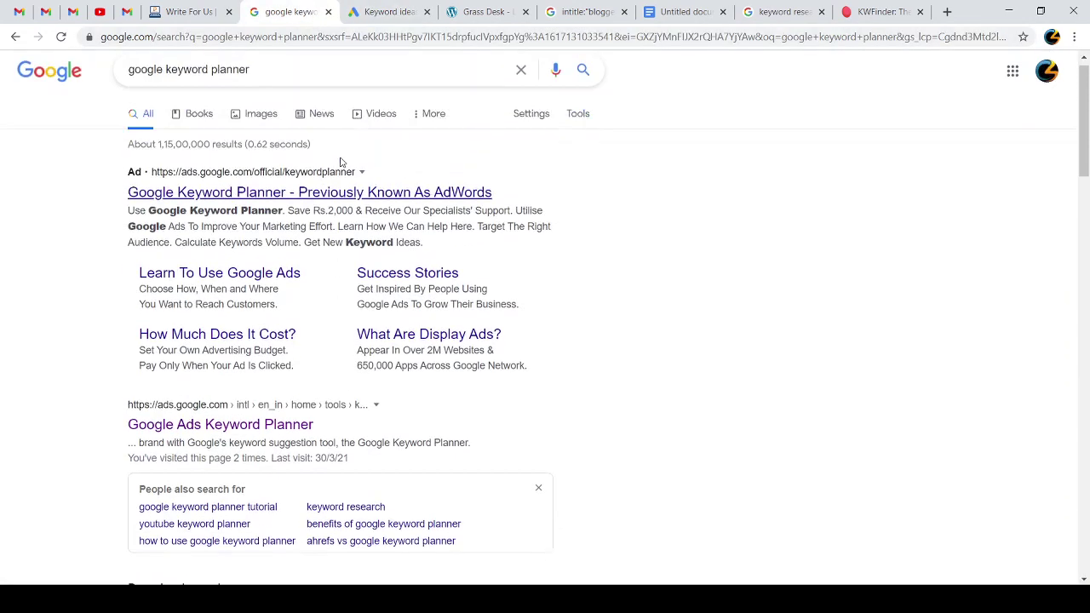
pyautogui.click(376, 85)
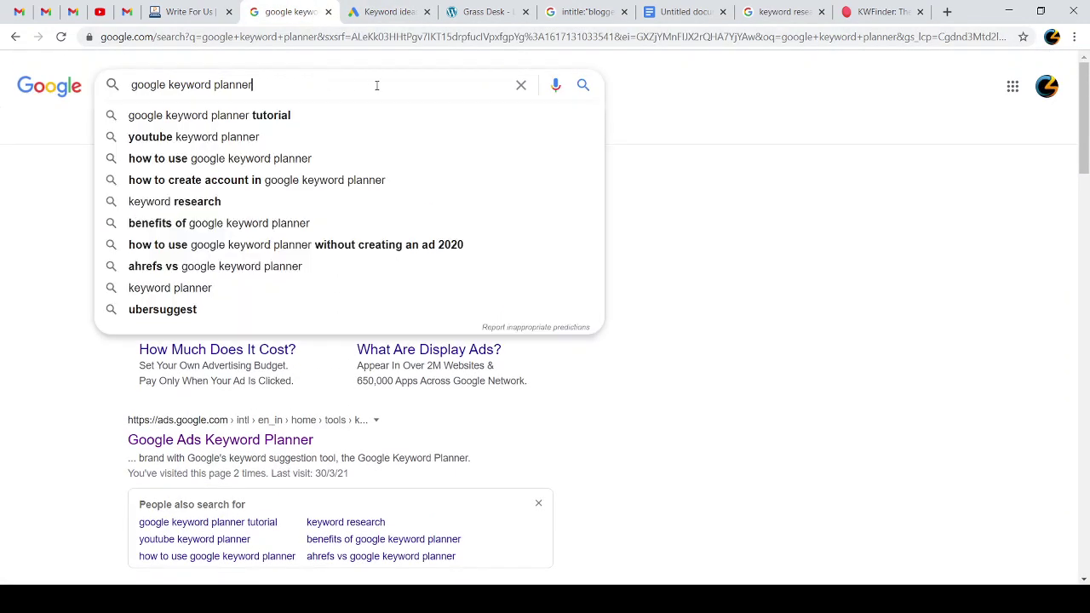
pyautogui.click(782, 208)
pyautogui.hotkey('ctrl', '+')
pyautogui.hotkey('ctrl', '+')
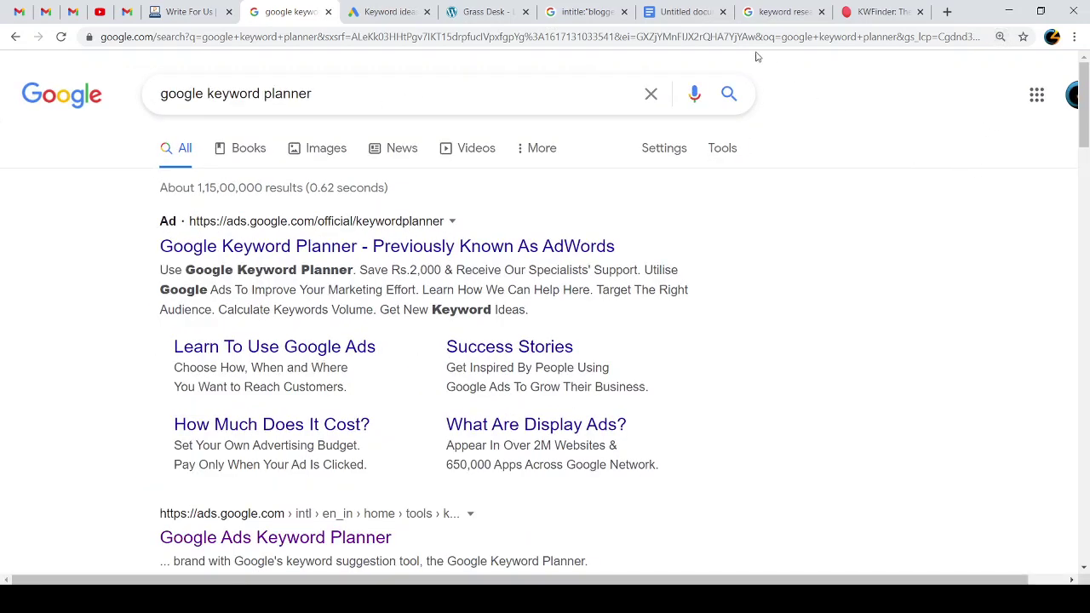
pyautogui.click(783, 12)
pyautogui.click(587, 13)
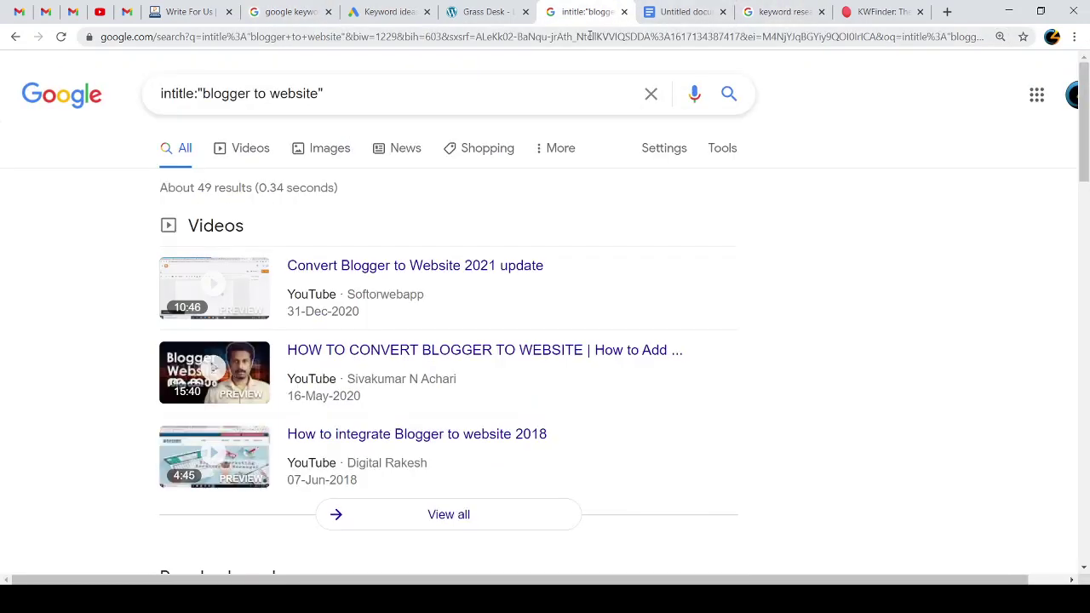
# Step: Remove the intitle operator and the quotation marks from the query and search Google for plain blogger to website
pyautogui.click(336, 95)
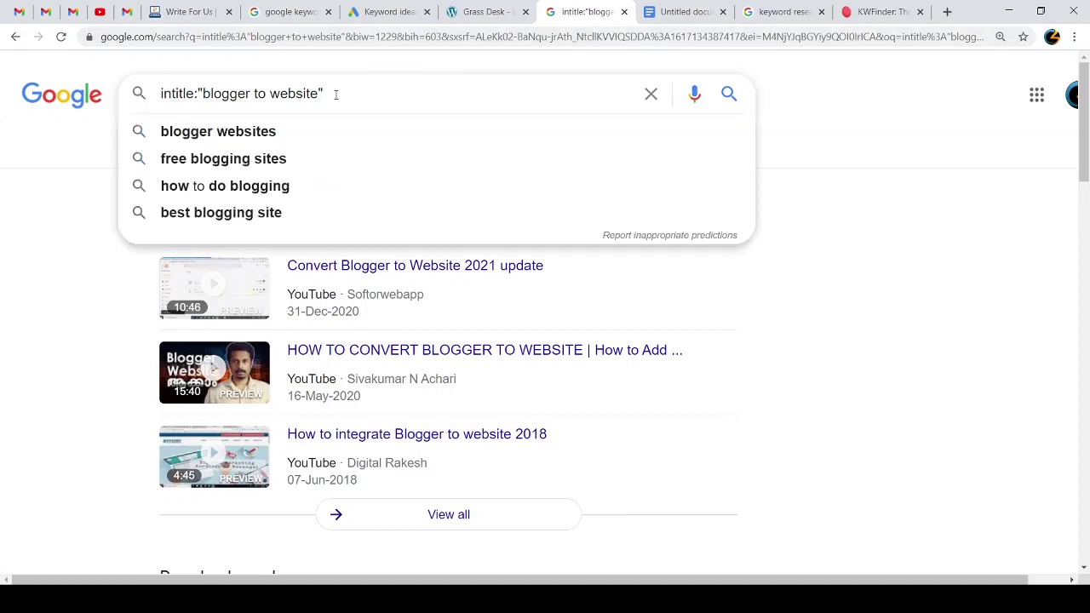
pyautogui.press('BackSpace')
pyautogui.moveTo(198, 91); pyautogui.dragTo(108, 105)
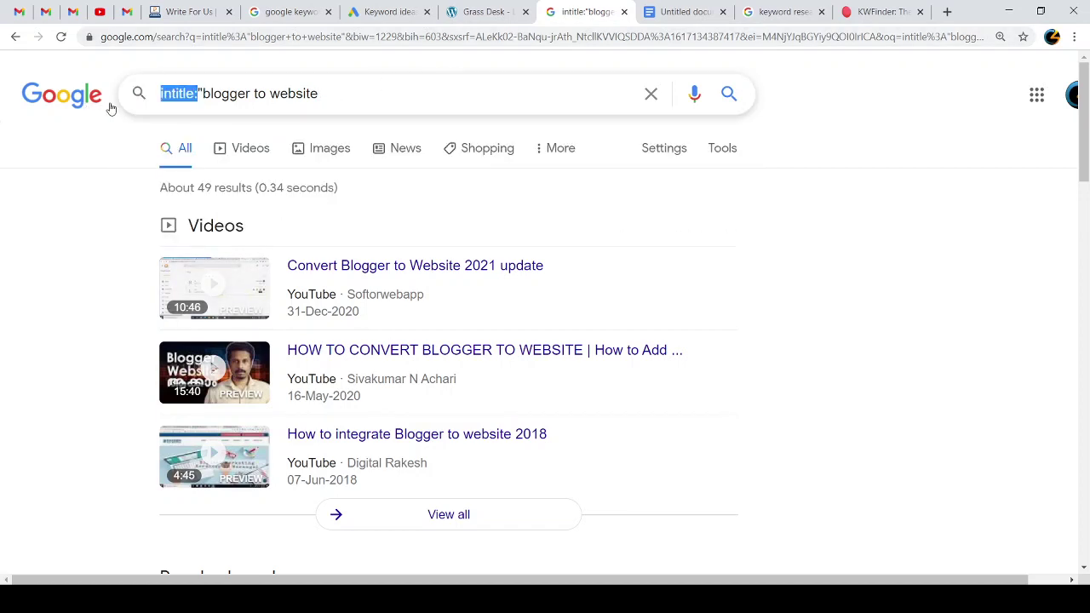
pyautogui.press('BackSpace')
pyautogui.press('Delete')
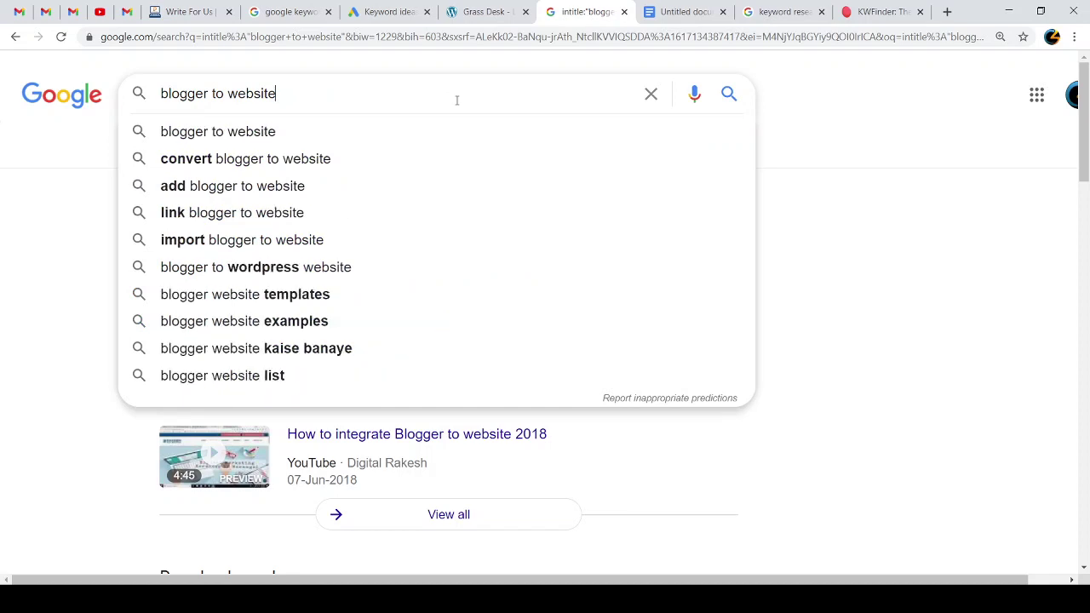
pyautogui.press('Return')
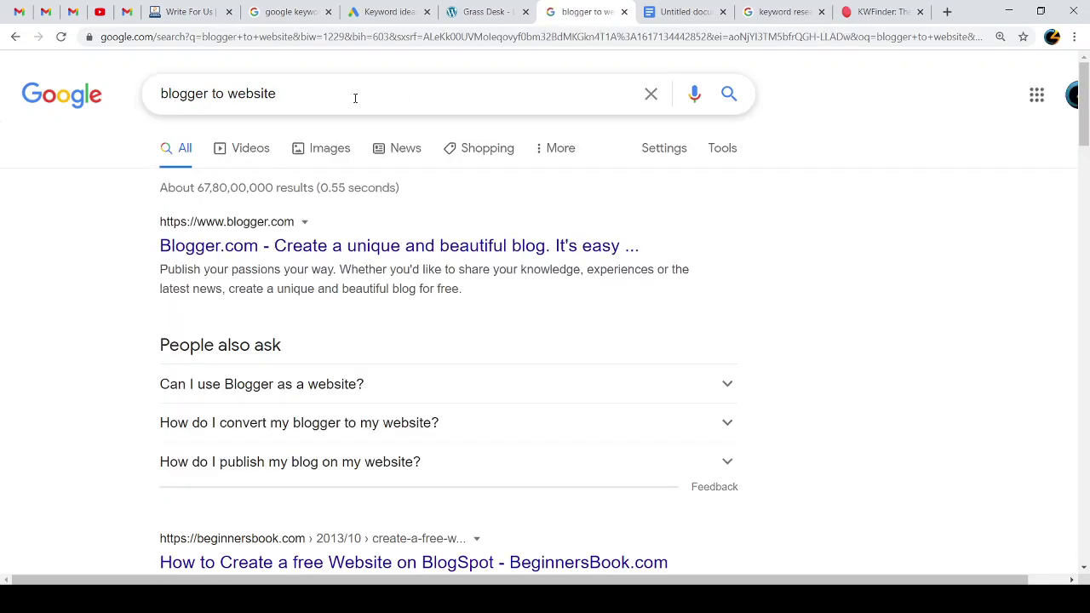
# Step: Examine the search suggestions for "blogger to website" and the related searches at the end of the results page
pyautogui.click(355, 98)
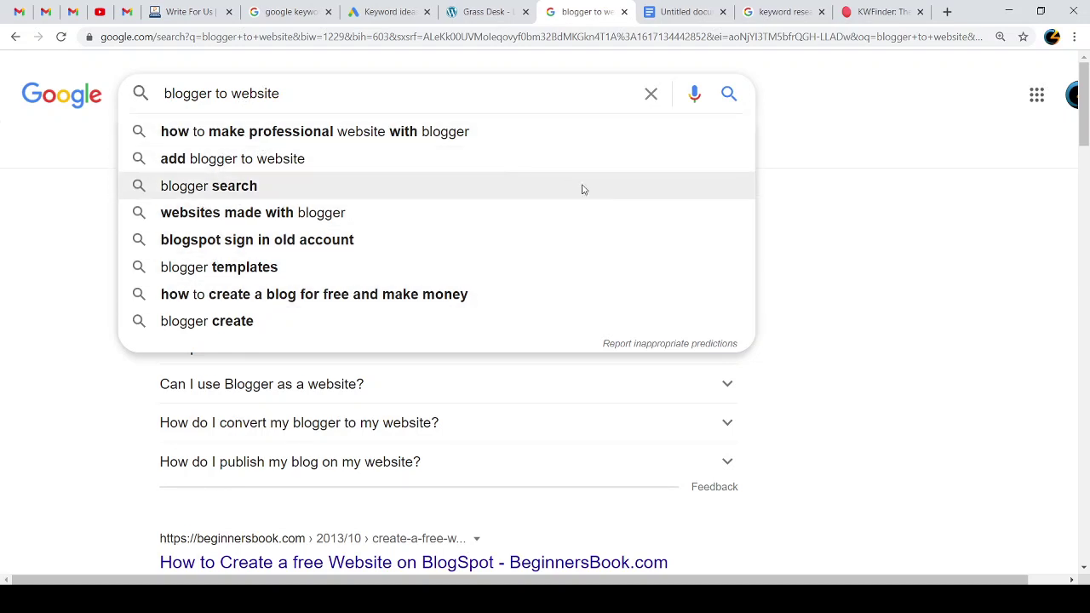
pyautogui.click(856, 207)
pyautogui.moveTo(1084, 100); pyautogui.dragTo(1084, 519)
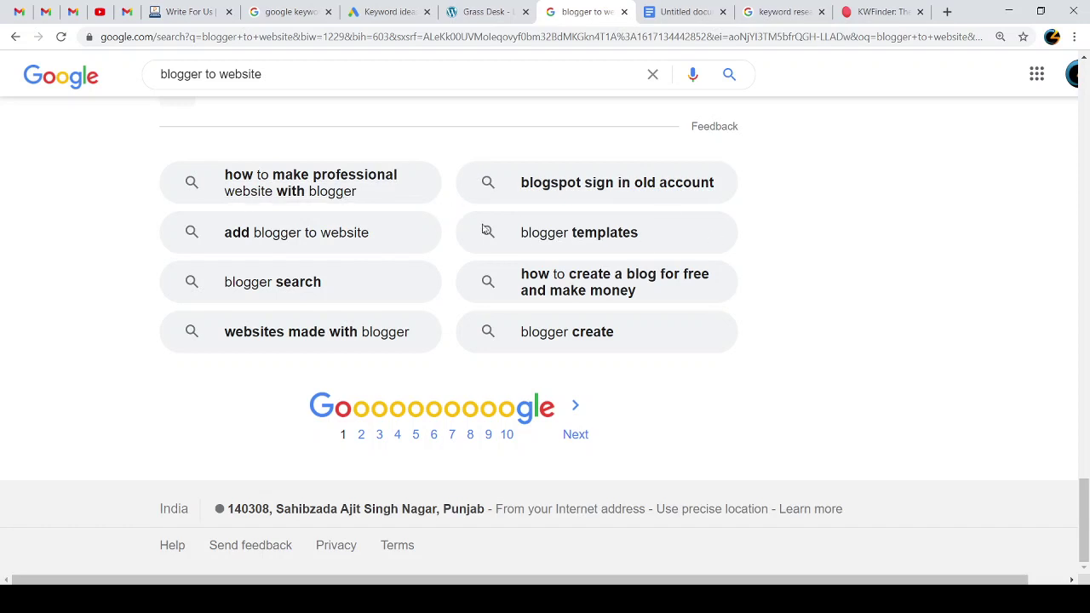
pyautogui.click(379, 11)
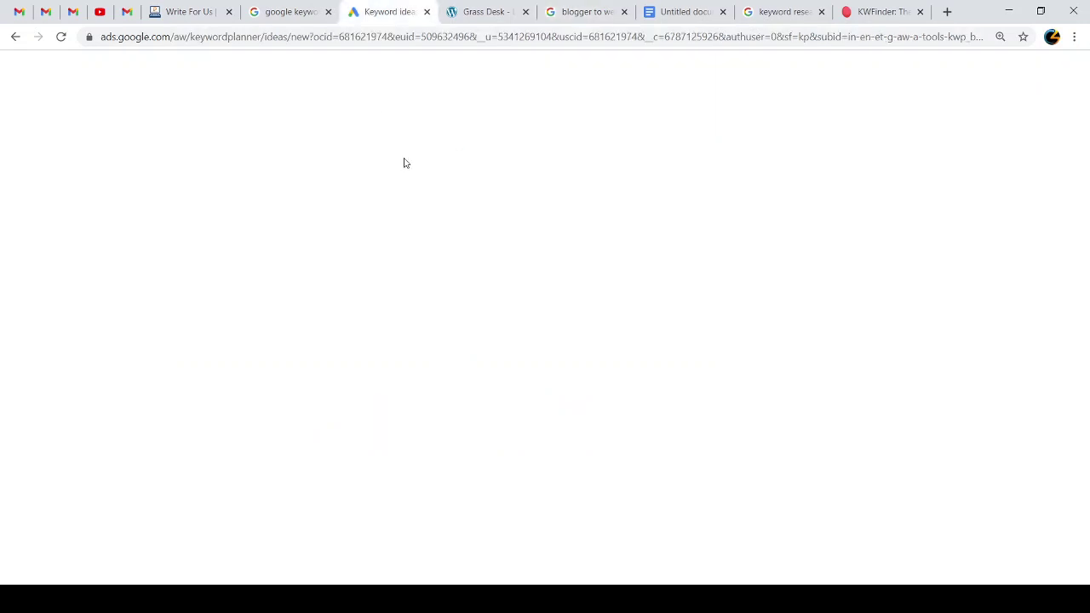
pyautogui.click(671, 10)
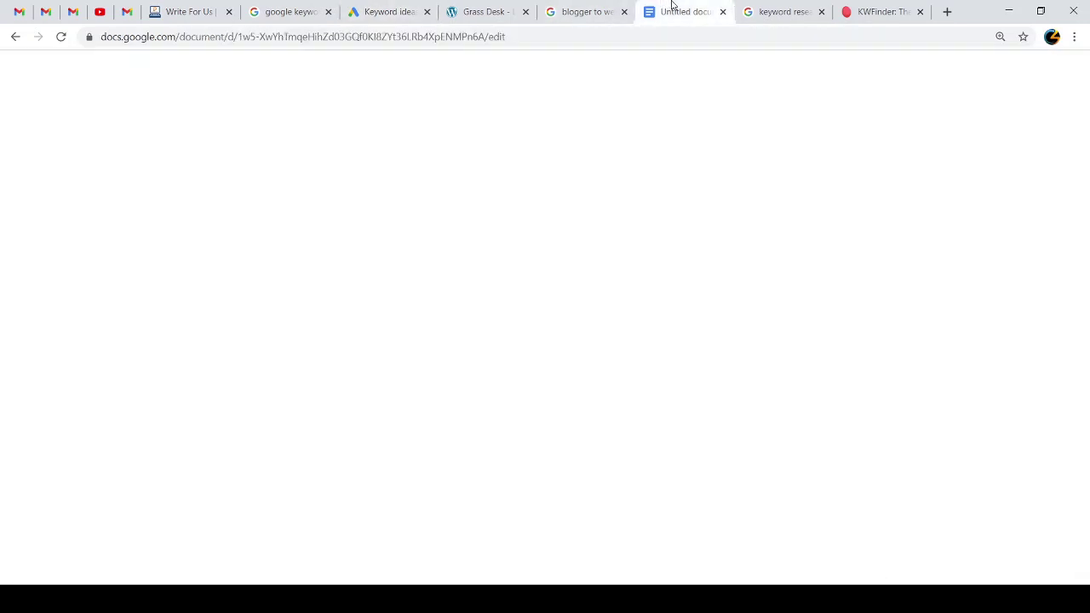
pyautogui.click(575, 7)
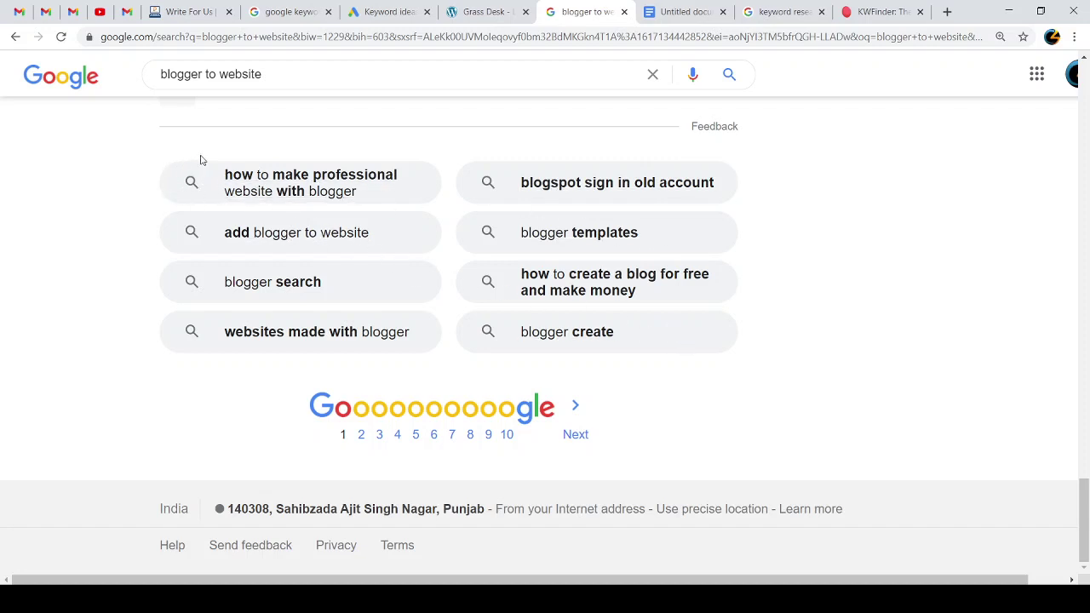
# Step: Copy all eight related searches for "blogger to website" from Google and paste them into the untitled Google Docs document
pyautogui.moveTo(199, 161); pyautogui.dragTo(622, 331)
pyautogui.hotkey('ctrl', 'c')
pyautogui.click(681, 11)
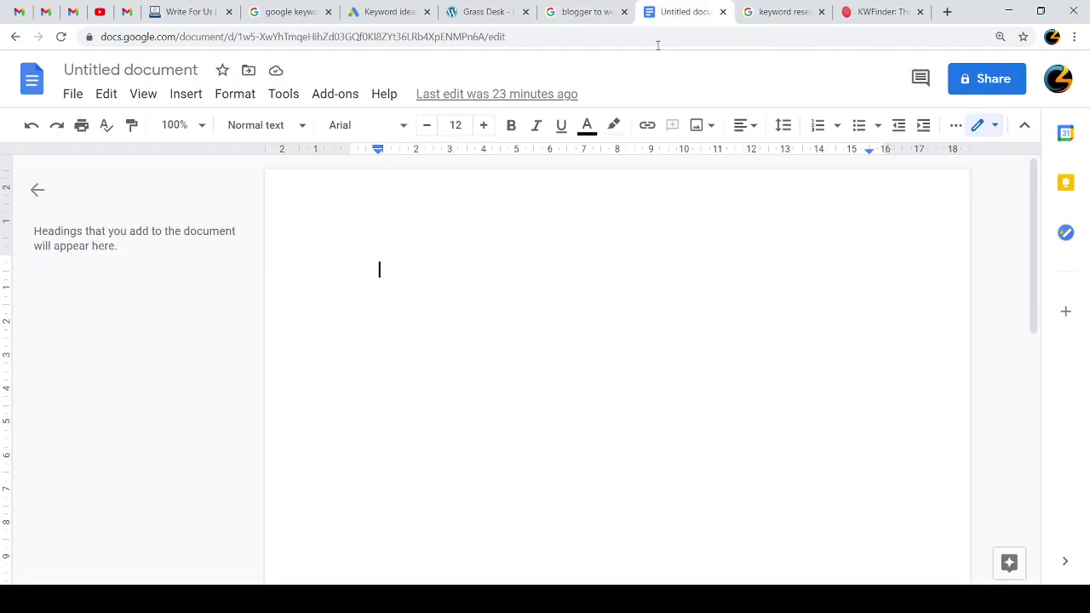
pyautogui.doubleClick(214, 37)
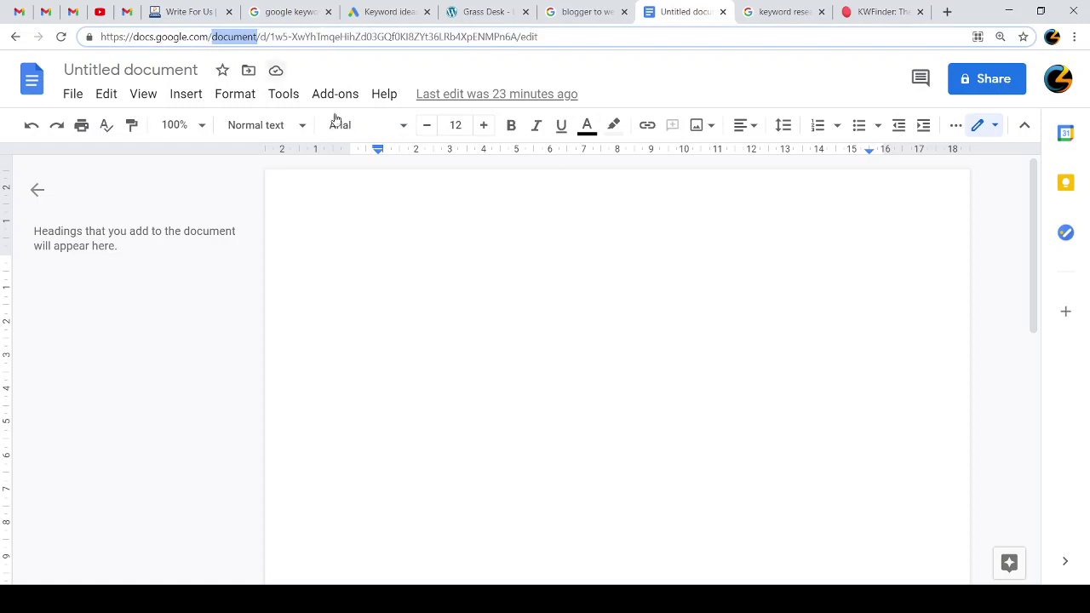
pyautogui.click(465, 222)
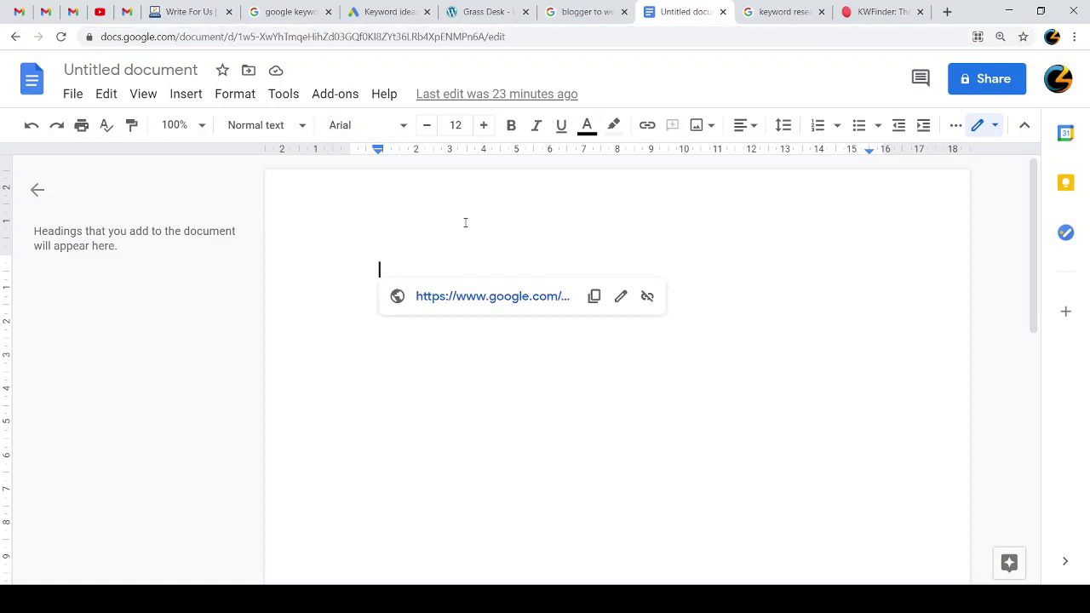
pyautogui.hotkey('ctrl', 'v')
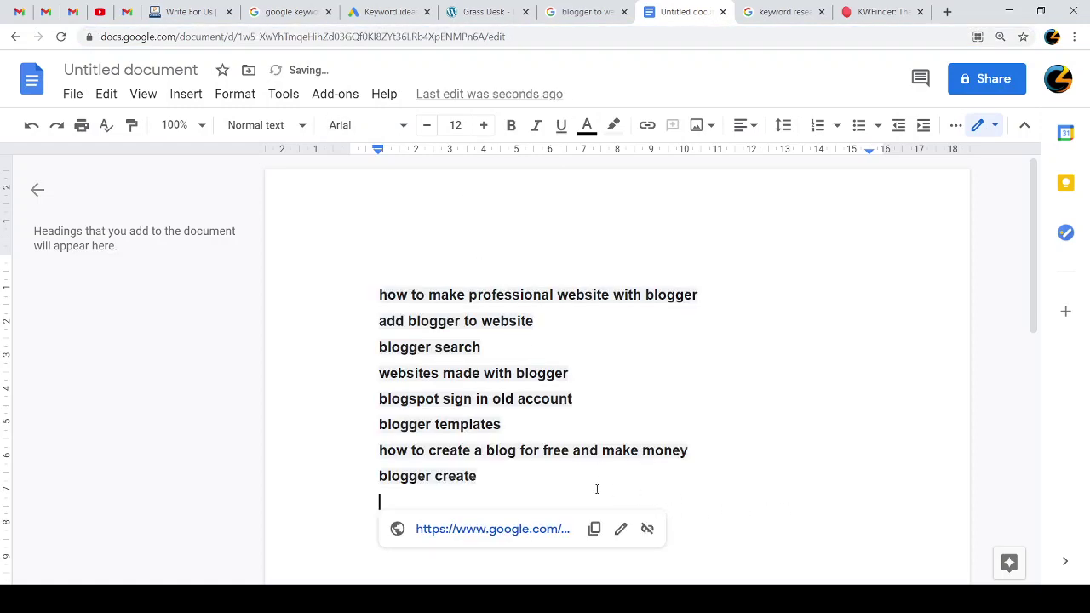
pyautogui.moveTo(478, 479); pyautogui.dragTo(367, 288)
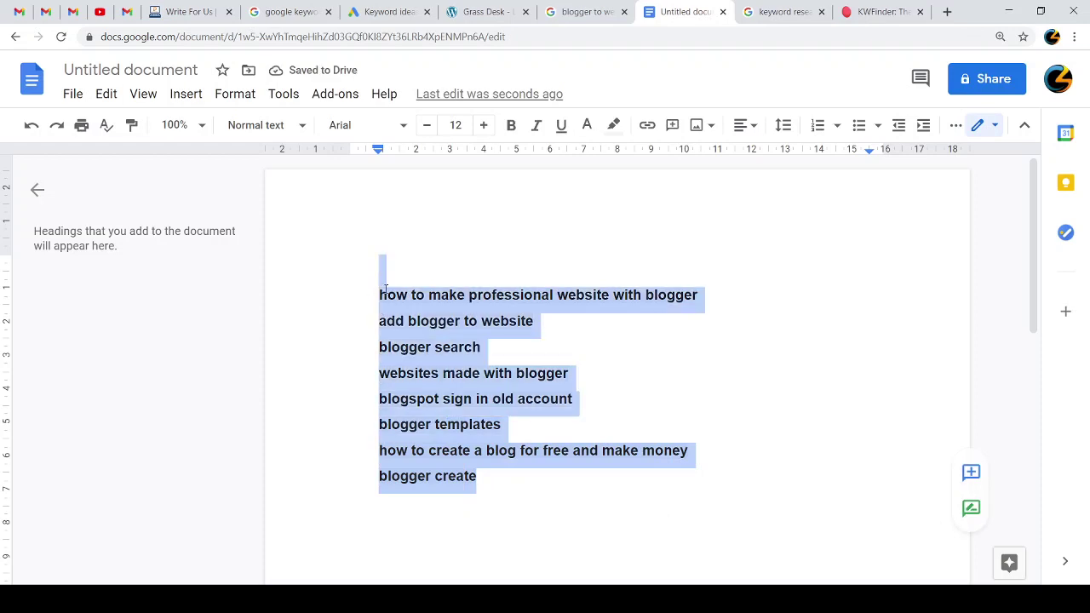
pyautogui.rightClick(385, 294)
pyautogui.scroll(-1, 484, 511)
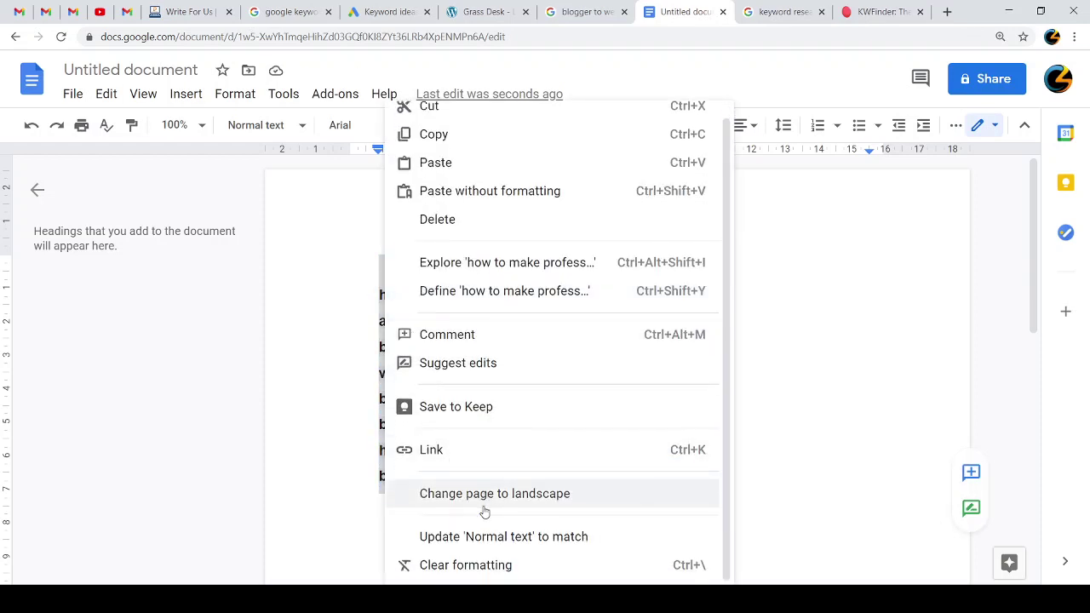
pyautogui.scroll(1, 492, 464)
pyautogui.scroll(-1, 526, 483)
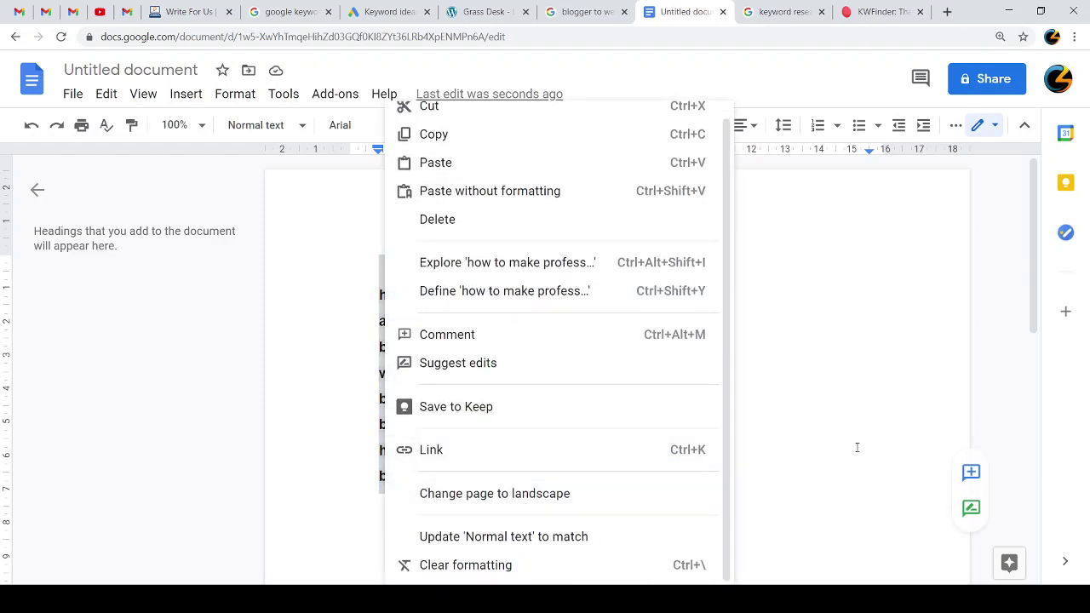
pyautogui.click(856, 447)
pyautogui.click(574, 398)
pyautogui.click(540, 449)
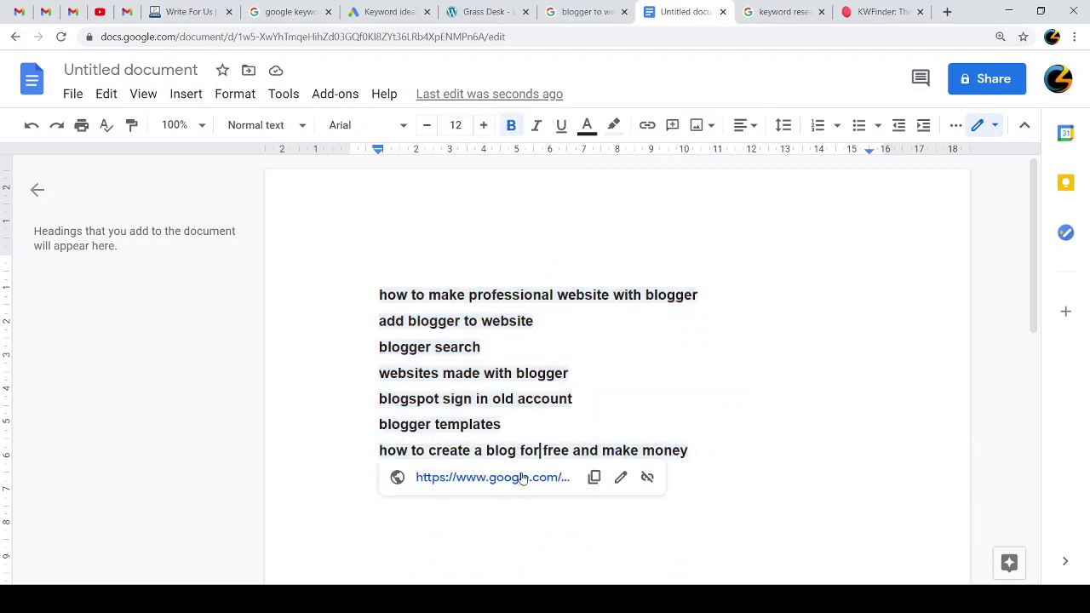
pyautogui.keyDown('shift'); pyautogui.click(377, 426); pyautogui.keyUp('shift')
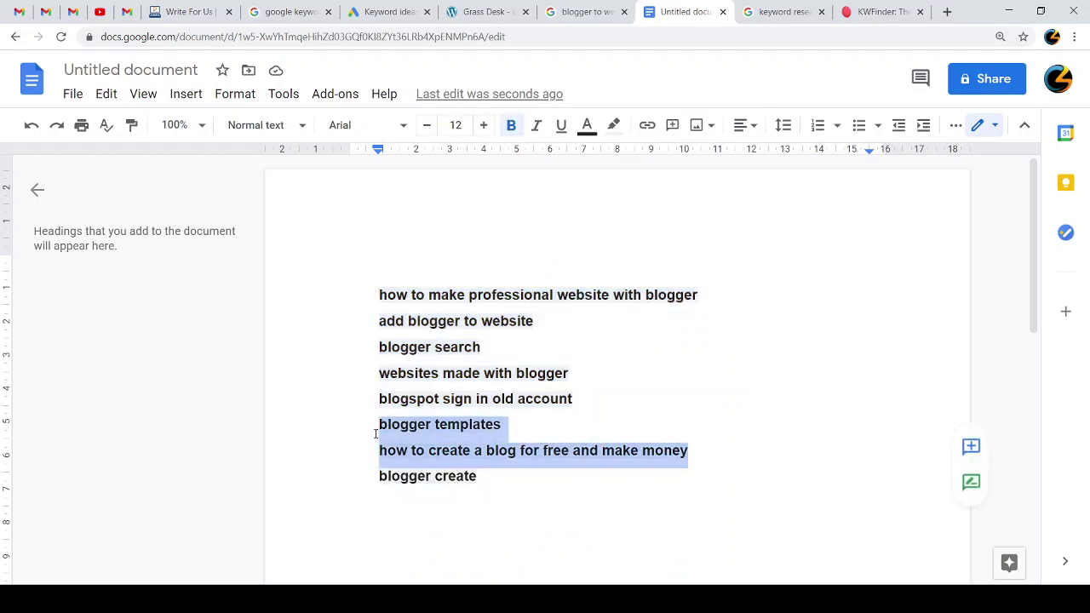
pyautogui.rightClick(388, 430)
pyautogui.scroll(-2, 464, 483)
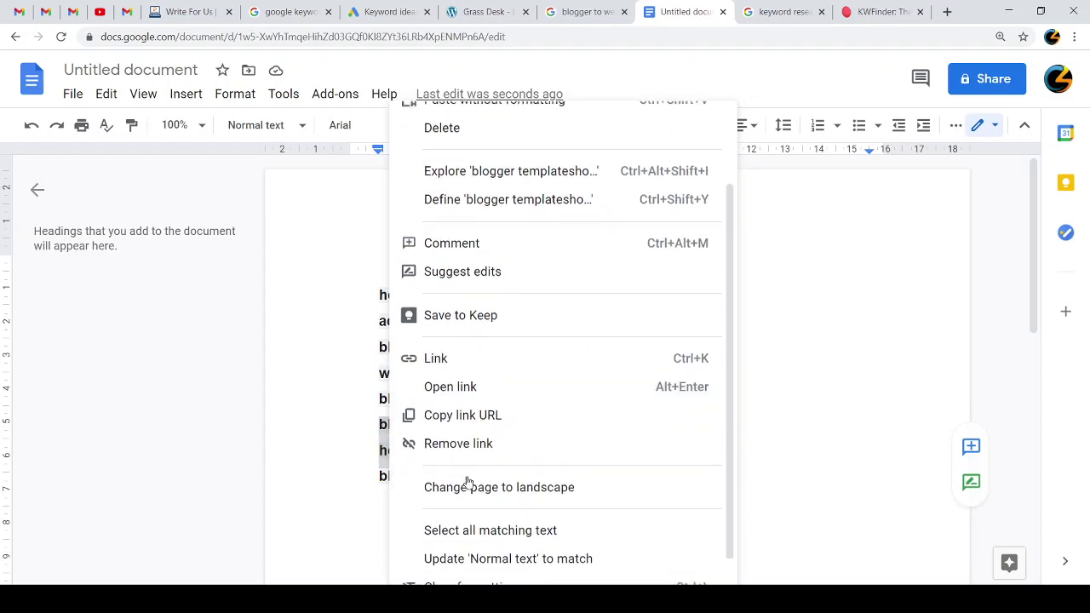
pyautogui.click(331, 424)
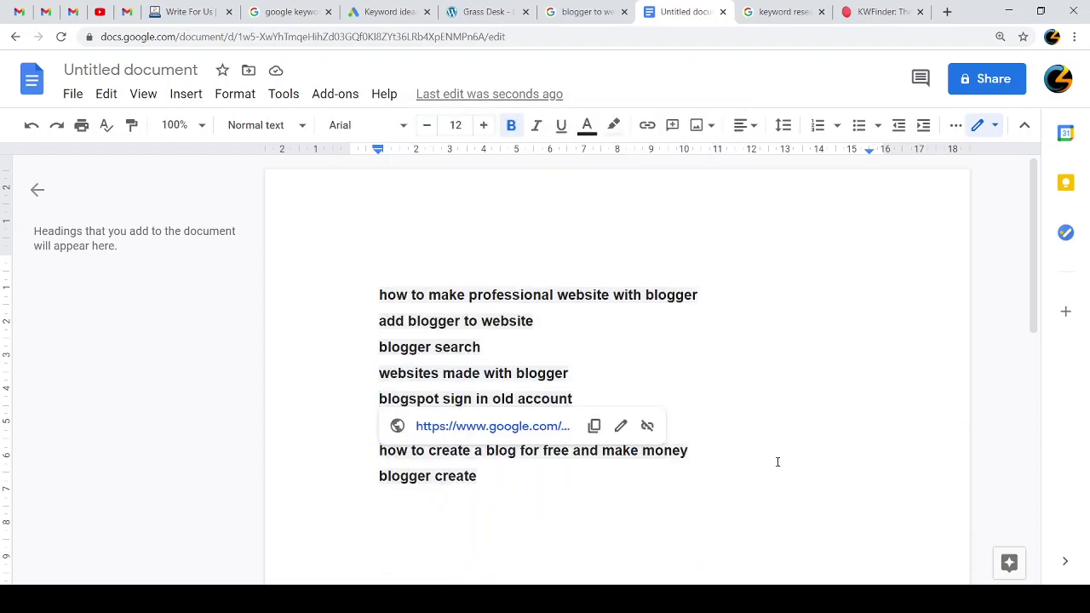
# Step: Remove the hyperlinks from the lines "how to create a blog for free and make money" and "blogger create"
pyautogui.click(693, 452)
pyautogui.click(647, 476)
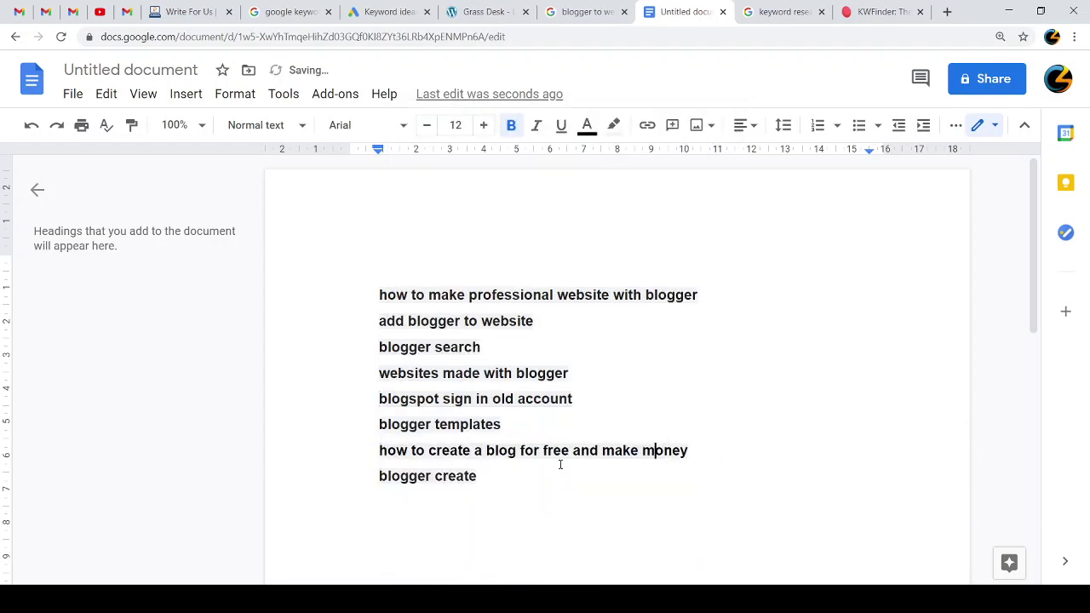
pyautogui.click(449, 475)
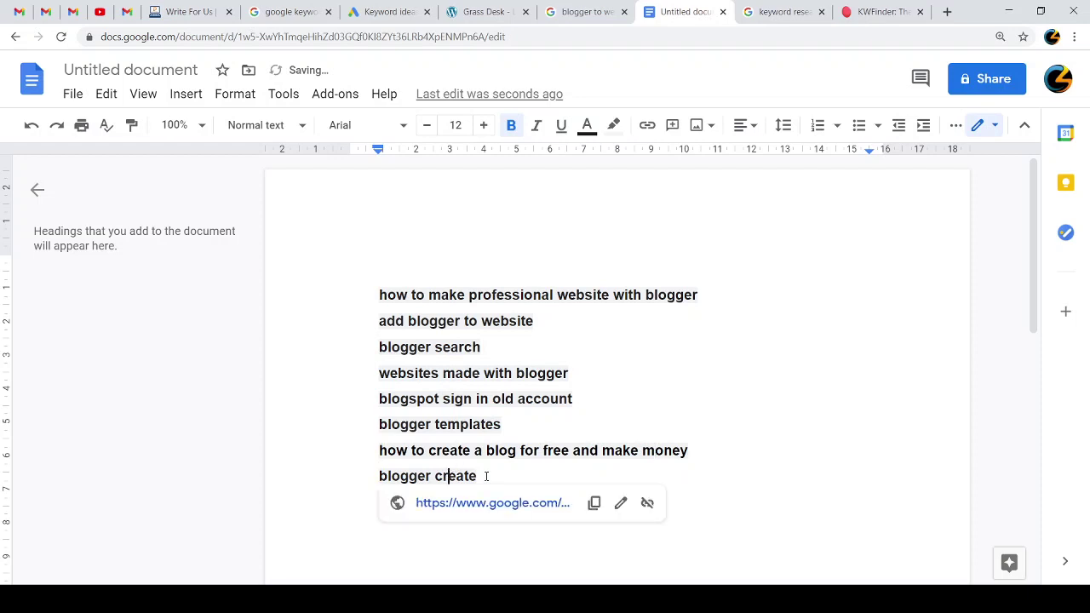
pyautogui.click(648, 503)
pyautogui.moveTo(585, 473); pyautogui.dragTo(496, 467)
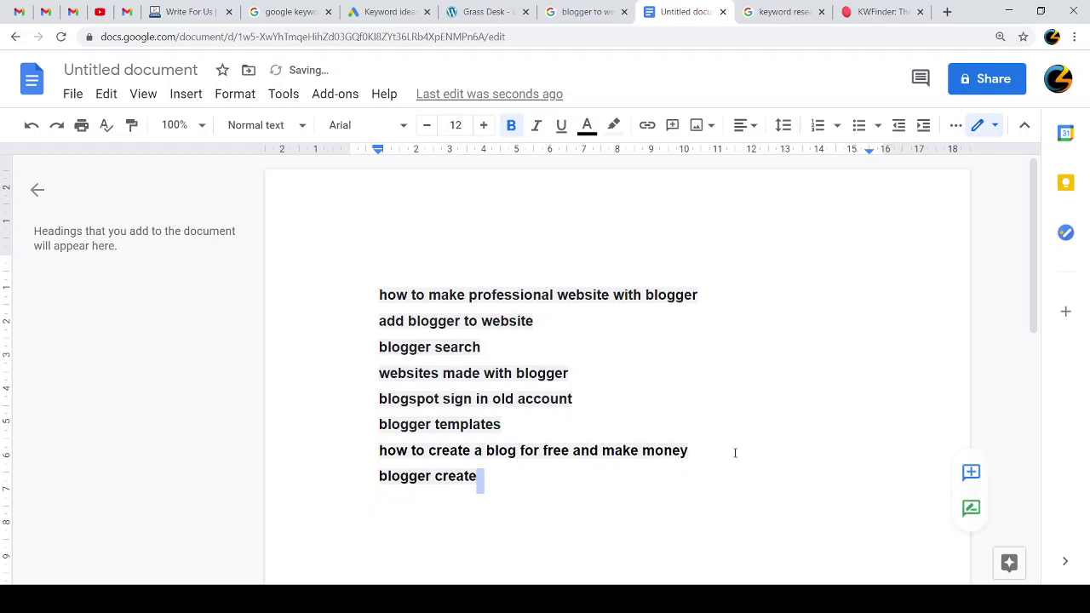
# Step: Copy "how to create a blog for free and make money" from the document and add it as a keyword in Google Keyword Planner's keyword-based search
pyautogui.moveTo(734, 452); pyautogui.dragTo(376, 452)
pyautogui.hotkey('ctrl', 'c')
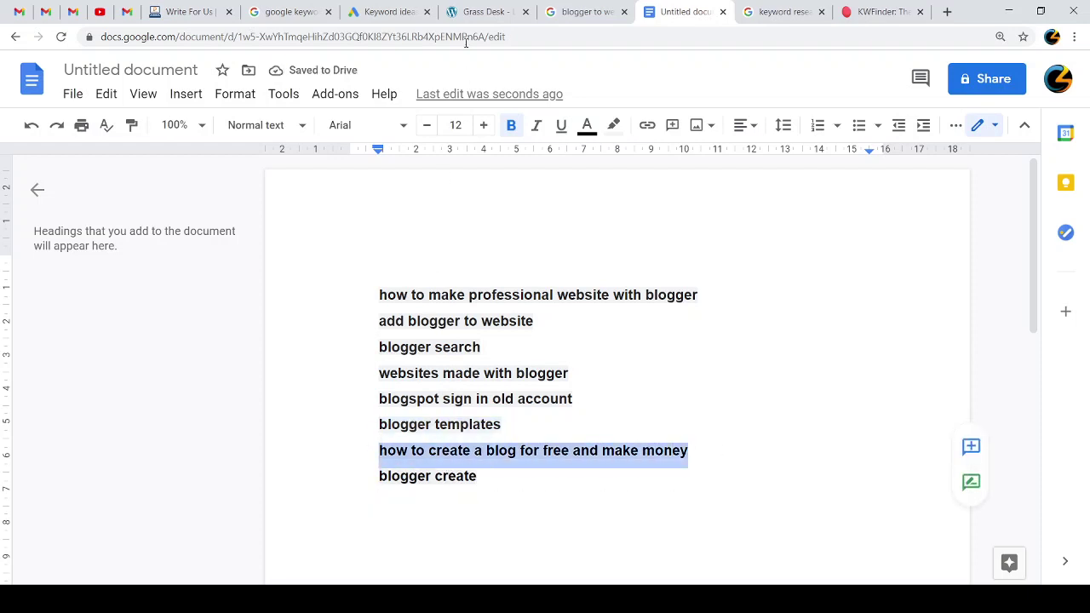
pyautogui.click(388, 11)
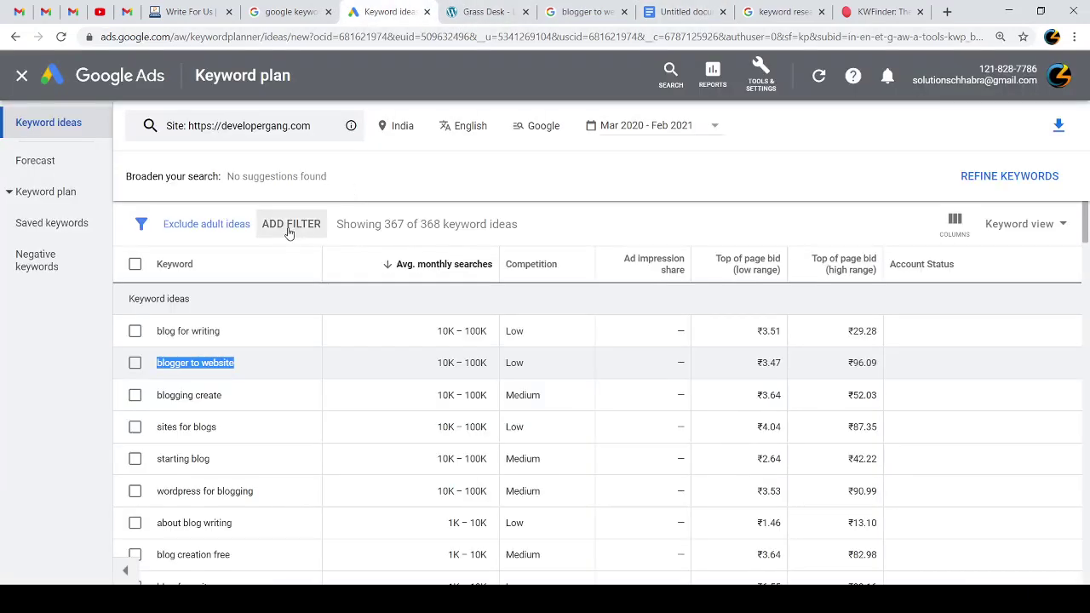
pyautogui.click(269, 129)
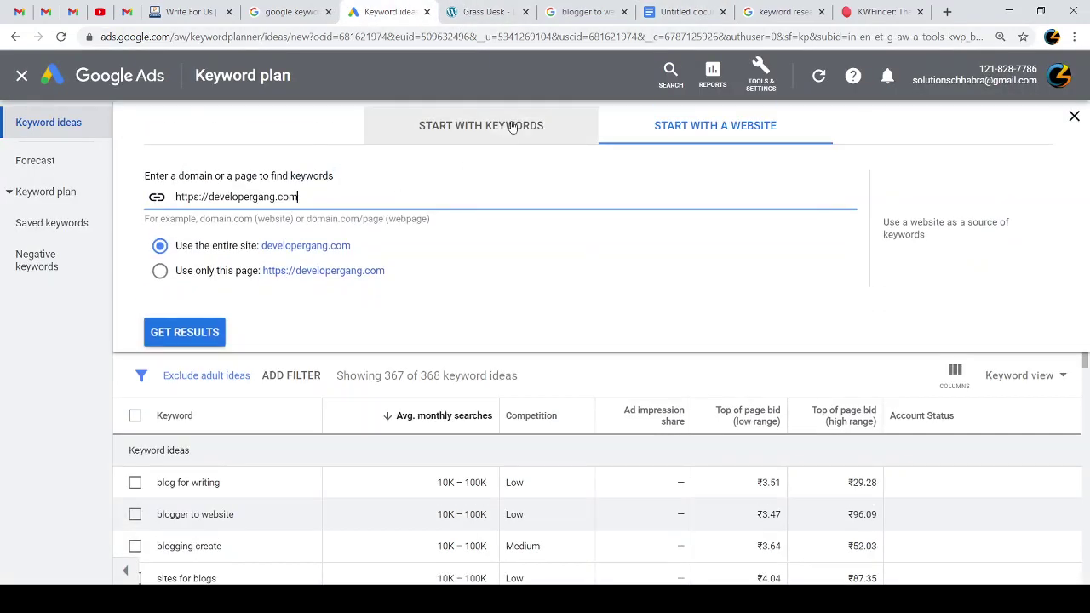
pyautogui.click(513, 126)
pyautogui.hotkey('ctrl', 'v')
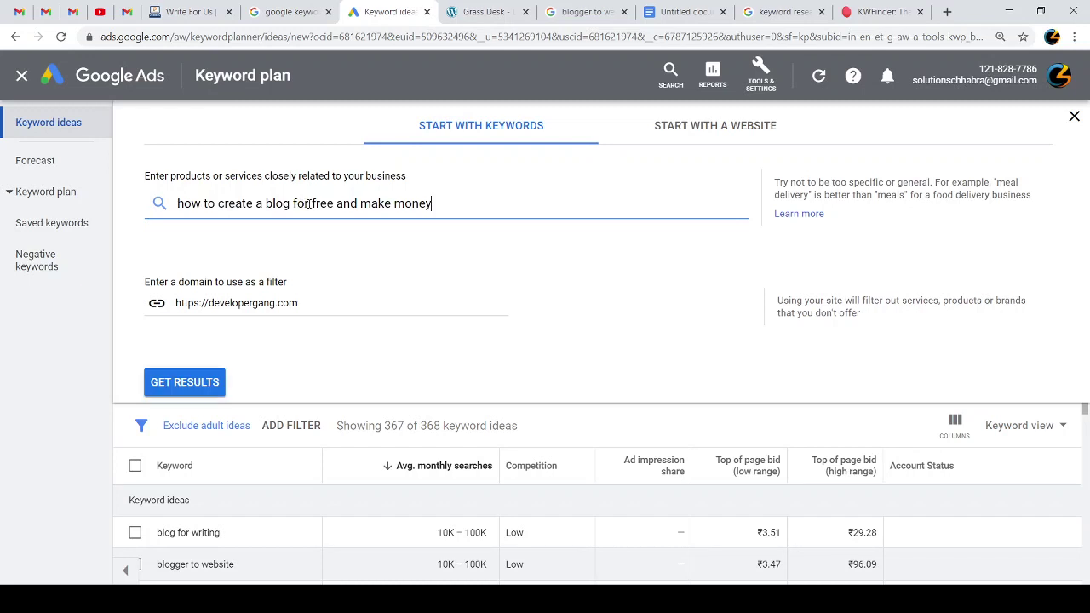
pyautogui.press('Return')
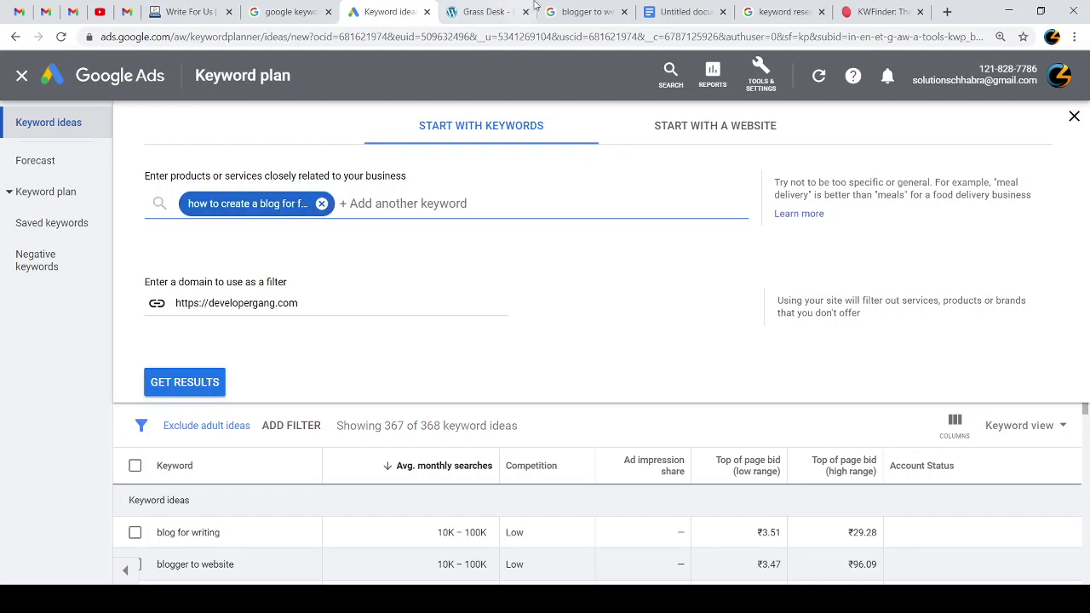
# Step: Copy "how to make professional website with blogger" from Google Docs, add it as a second keyword in Keyword Planner, and get the results
pyautogui.click(685, 11)
pyautogui.moveTo(677, 270); pyautogui.dragTo(714, 296)
pyautogui.hotkey('ctrl', 'c')
pyautogui.click(392, 11)
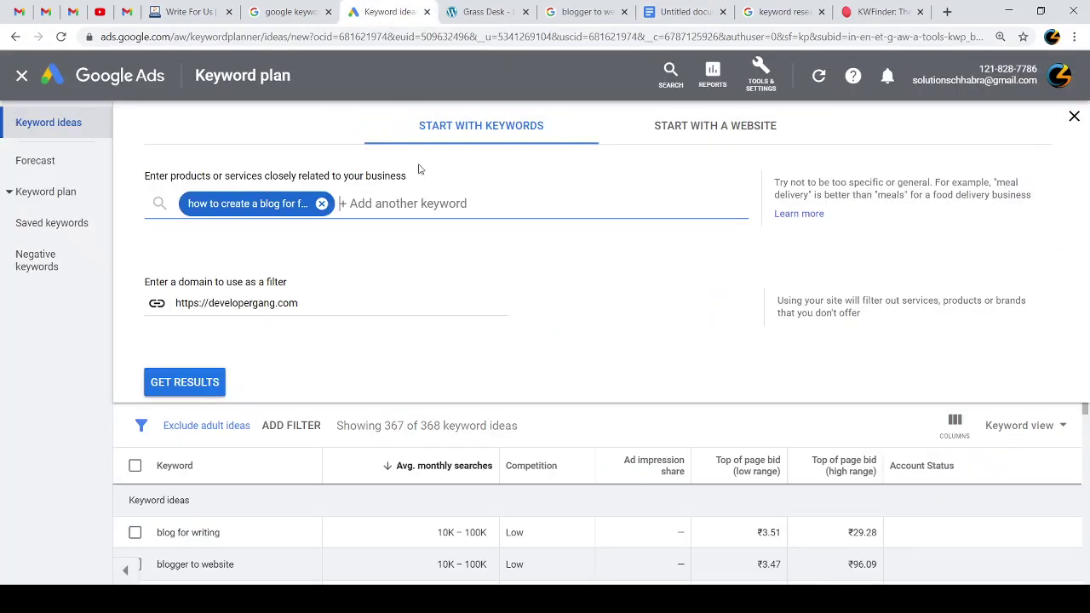
pyautogui.hotkey('ctrl', 'v')
pyautogui.press('Return')
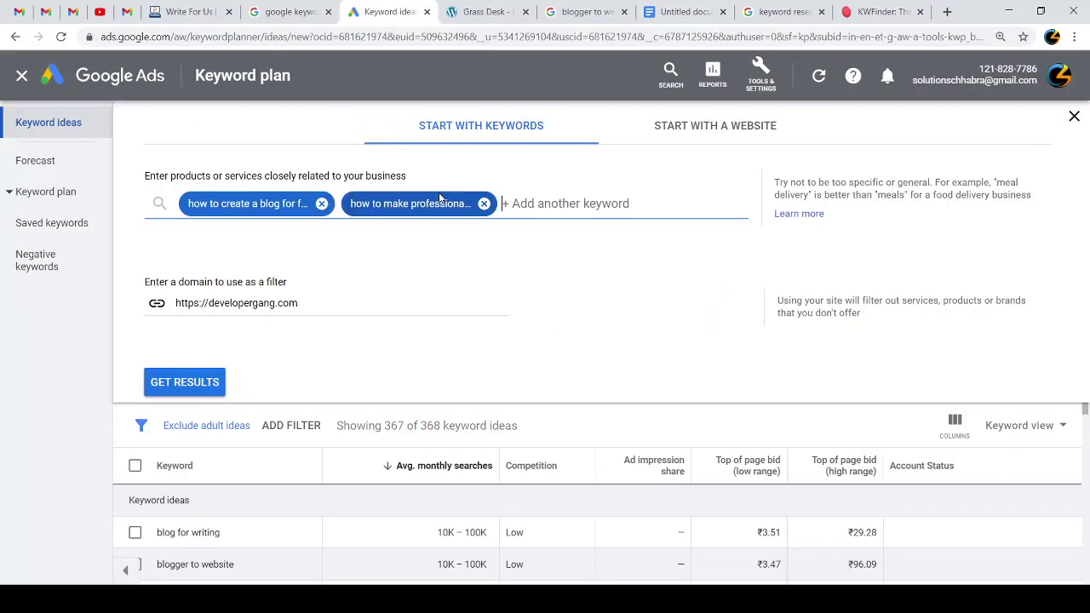
pyautogui.click(185, 383)
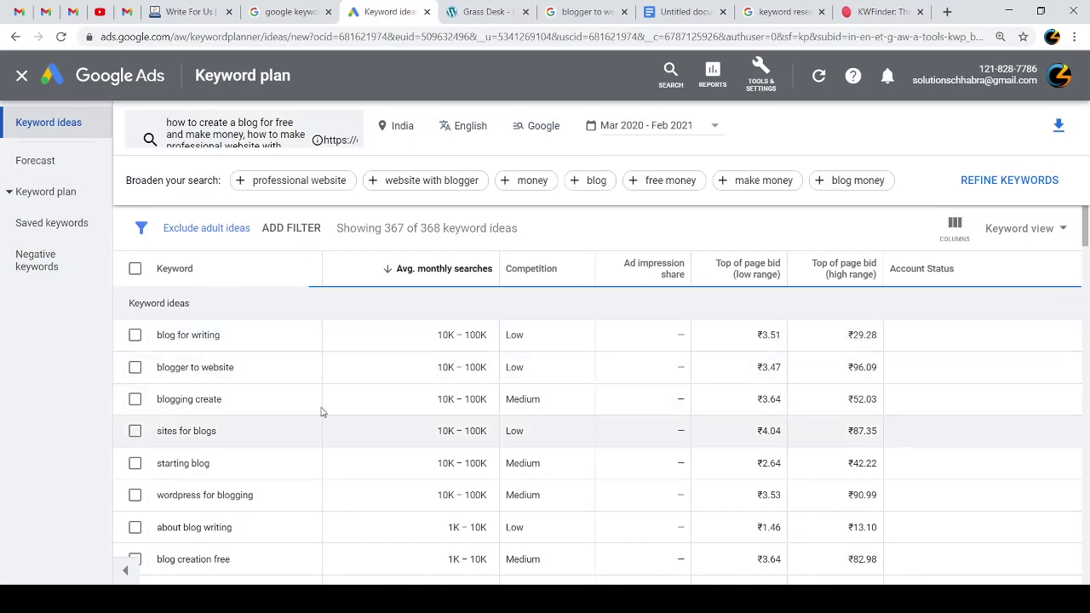
# Step: Compare the average monthly searches of the provided keyword "how to create a blog for free and make money" and the first suggested keyword idea
pyautogui.doubleClick(197, 348)
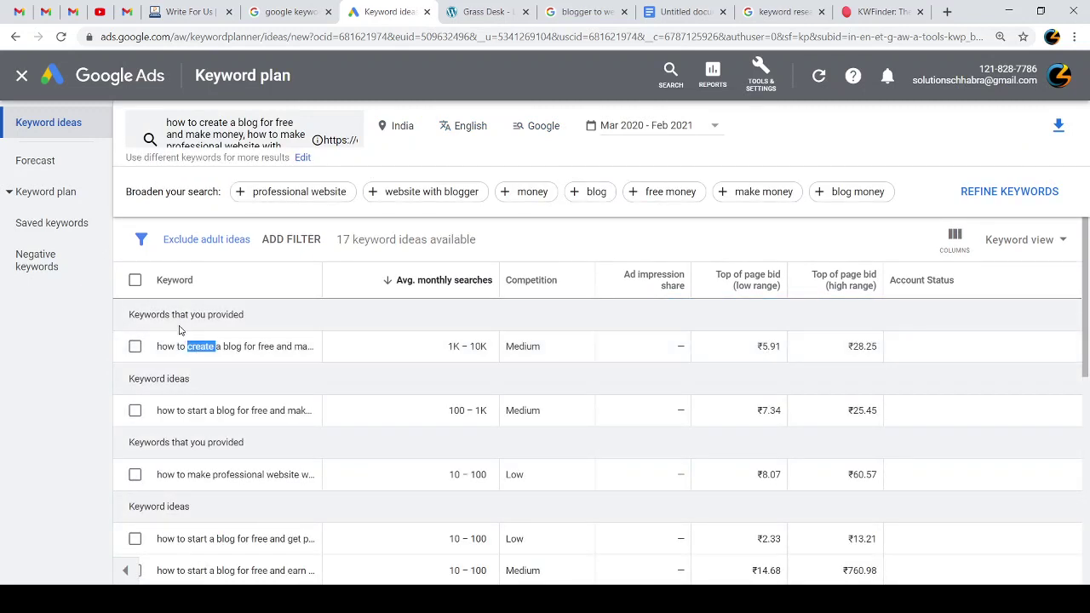
pyautogui.moveTo(170, 316); pyautogui.dragTo(253, 318)
pyautogui.click(215, 346)
pyautogui.tripleClick(215, 347)
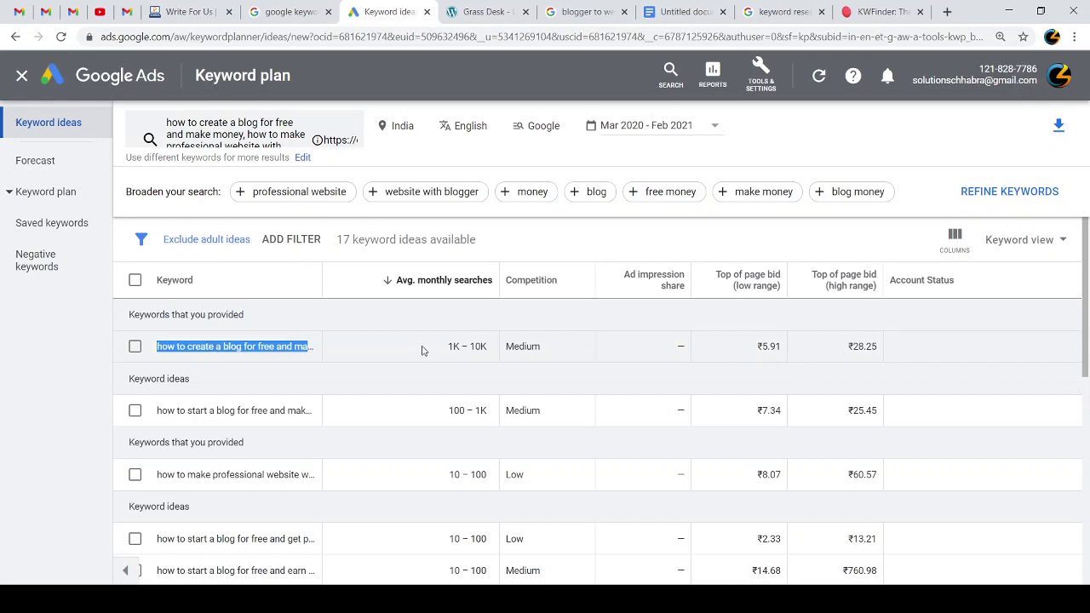
pyautogui.click(445, 345)
pyautogui.tripleClick(277, 410)
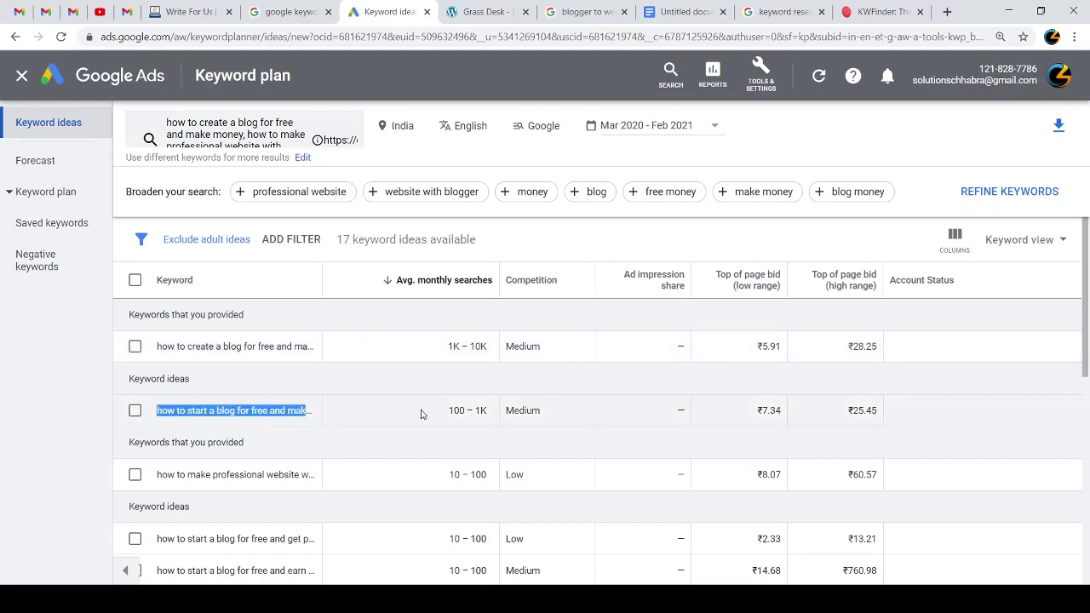
pyautogui.click(315, 413)
pyautogui.doubleClick(270, 410)
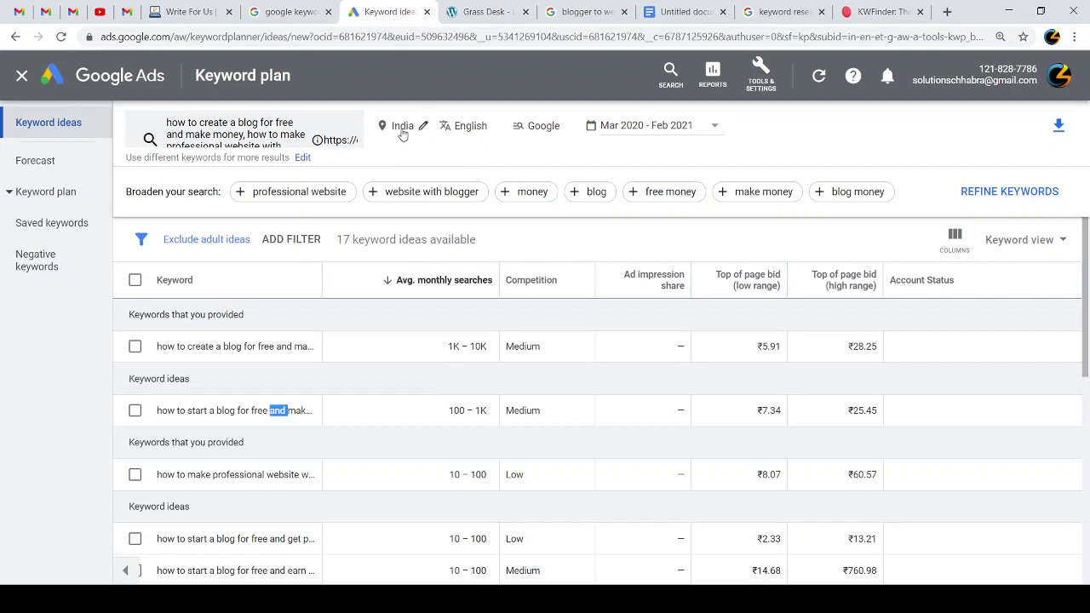
pyautogui.hotkey('ctrl', '+')
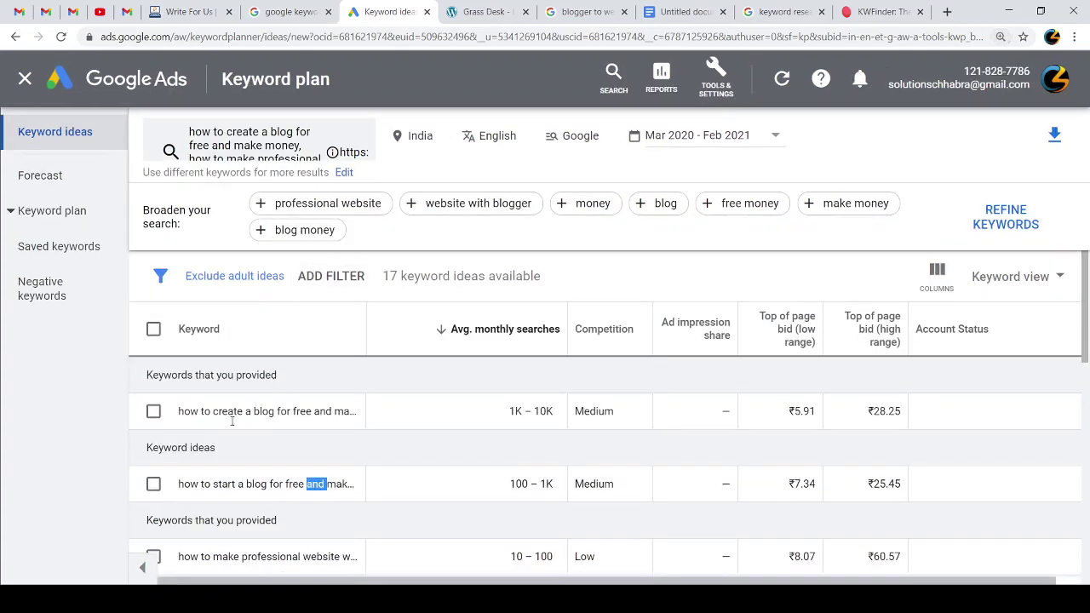
pyautogui.tripleClick(230, 411)
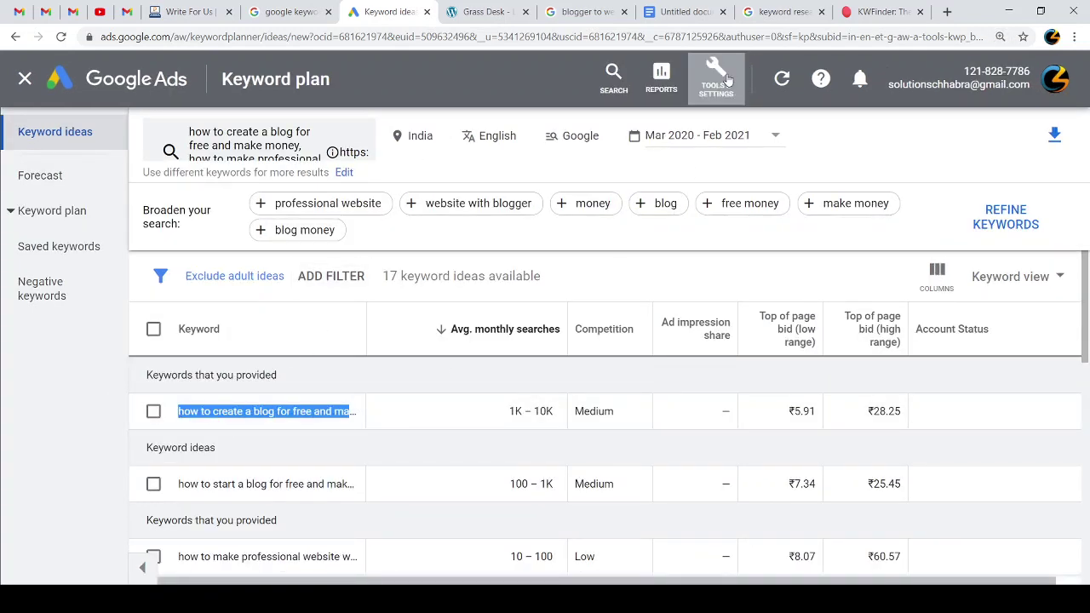
# Step: Review the Google search results page for "keyword research tool" from the query down to the listed tools
pyautogui.click(729, 12)
pyautogui.click(754, 12)
pyautogui.scroll(8, 566, 211)
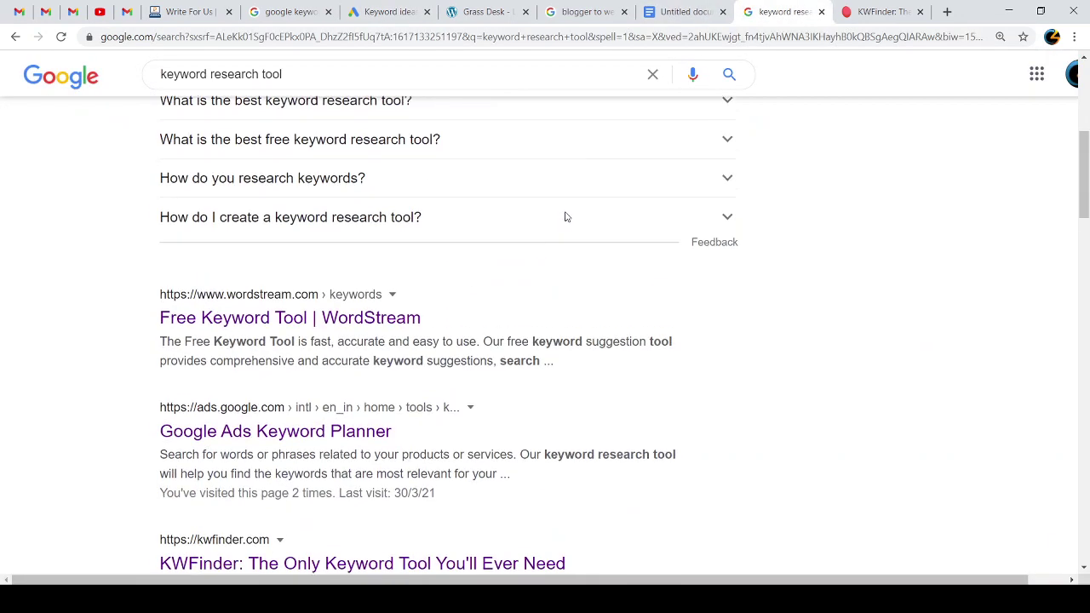
pyautogui.scroll(1, 344, 68)
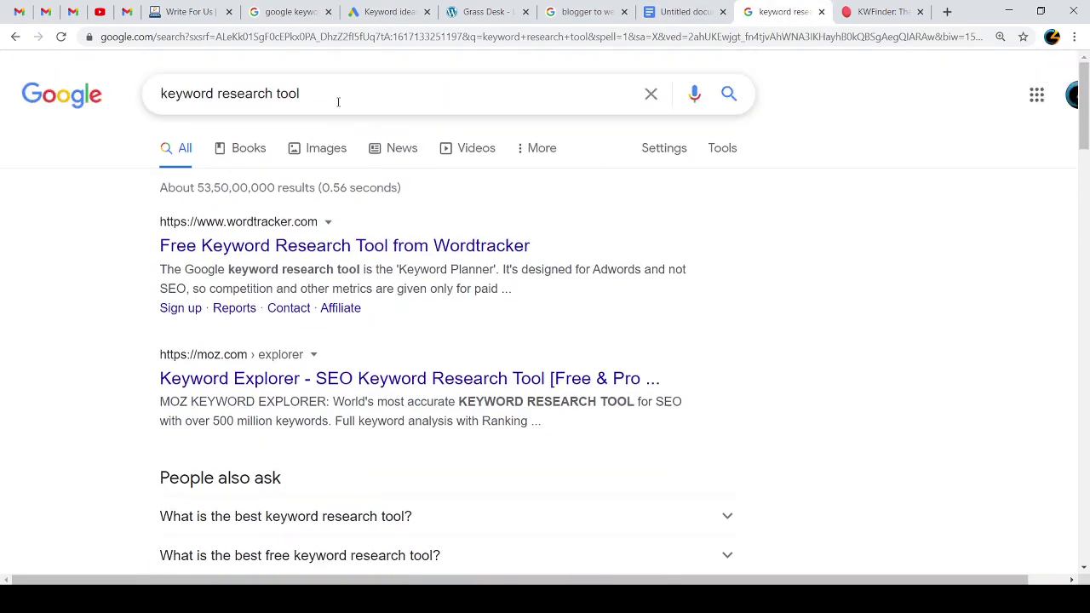
pyautogui.moveTo(336, 101); pyautogui.dragTo(150, 93)
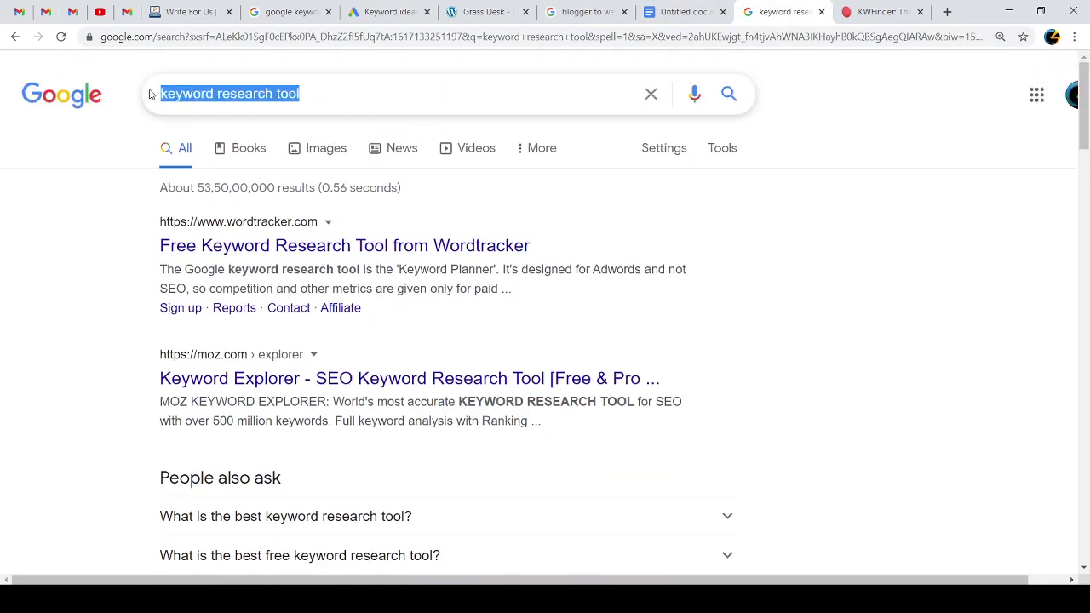
# Step: Return to Keyword Planner and examine the average monthly searches range of the first provided keyword about creating a blog
pyautogui.click(388, 11)
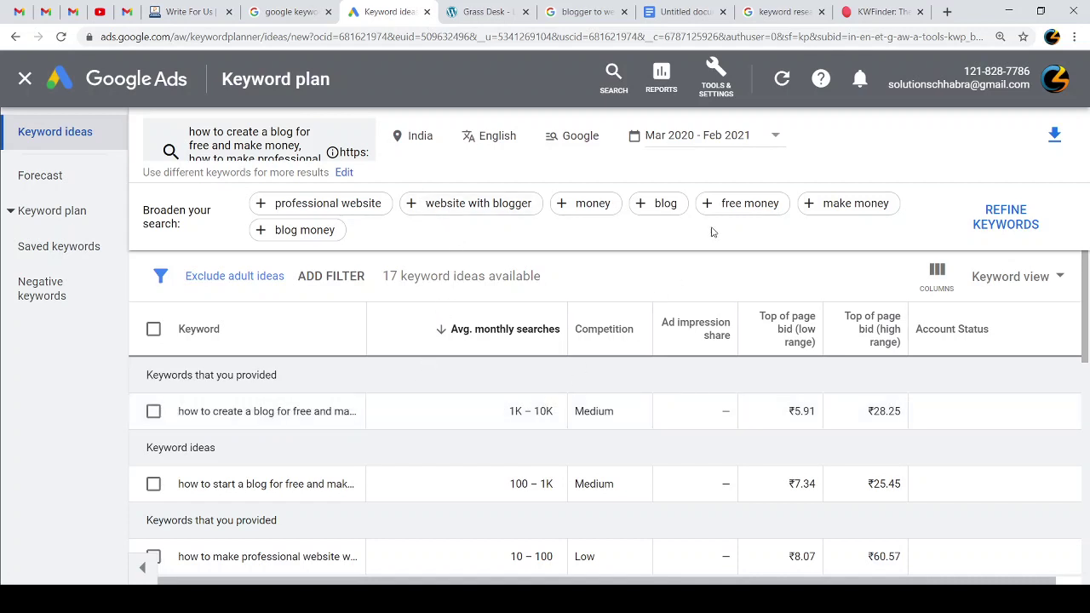
pyautogui.hotkey('ctrl', '-')
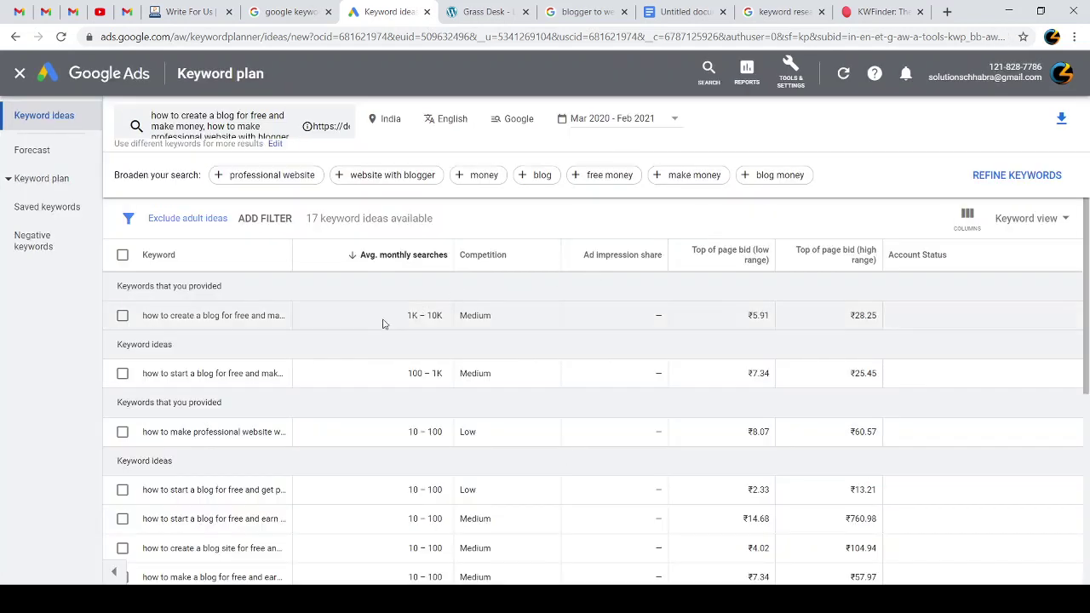
pyautogui.moveTo(415, 315); pyautogui.dragTo(437, 316)
pyautogui.click(437, 316)
pyautogui.click(407, 321)
pyautogui.doubleClick(437, 316)
pyautogui.click(415, 316)
pyautogui.hotkey('ctrl', '+')
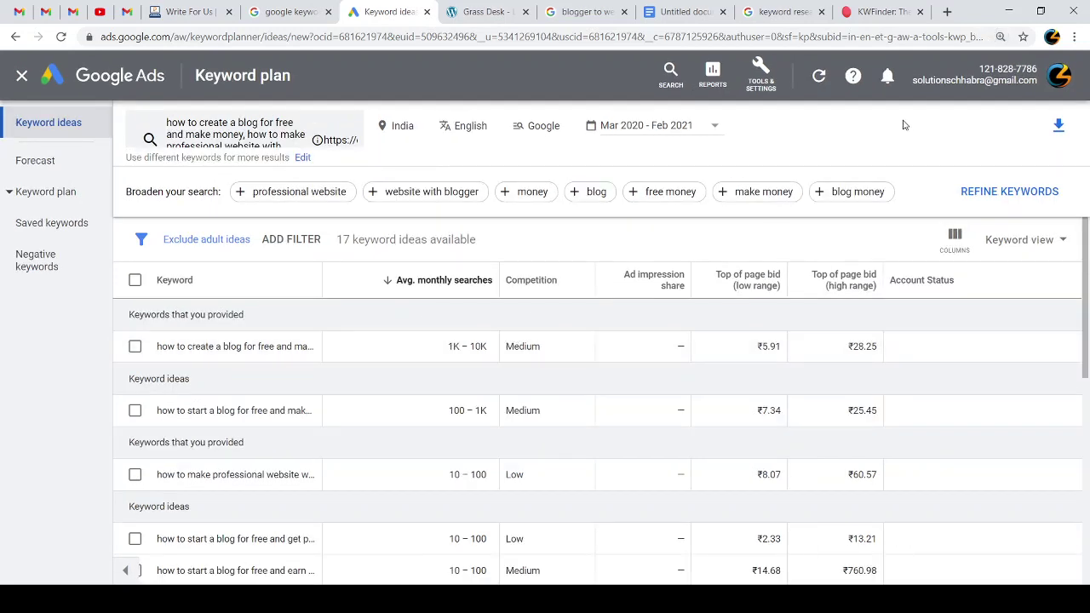
pyautogui.moveTo(453, 349); pyautogui.dragTo(493, 356)
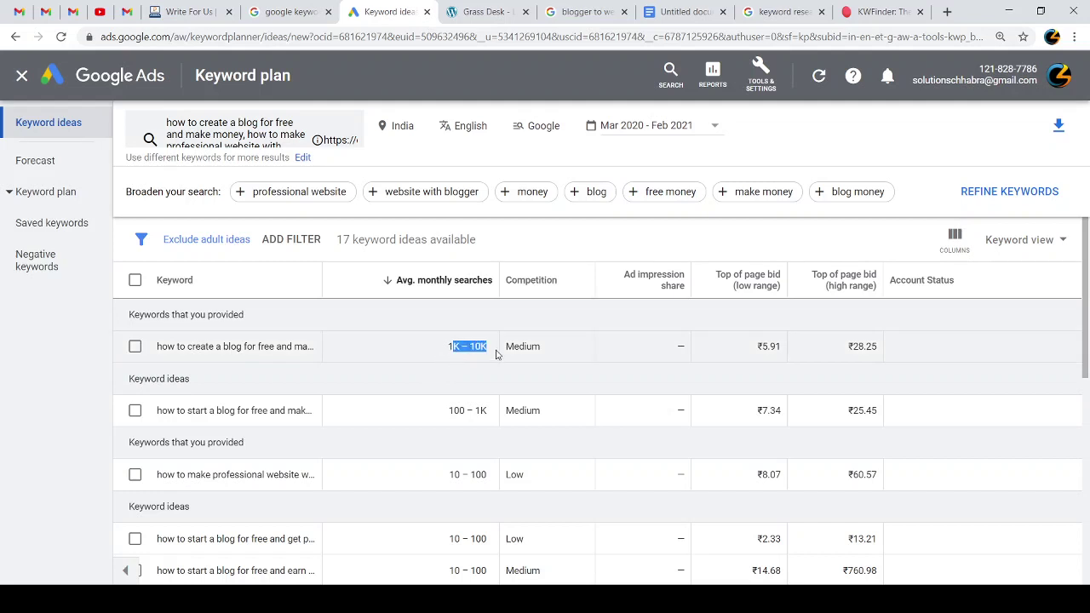
# Step: Download the keyword ideas to Google Sheets in My drive as "Keyword Stats 2021-03-31 at 01_33_51" and open the sheet
pyautogui.click(1054, 129)
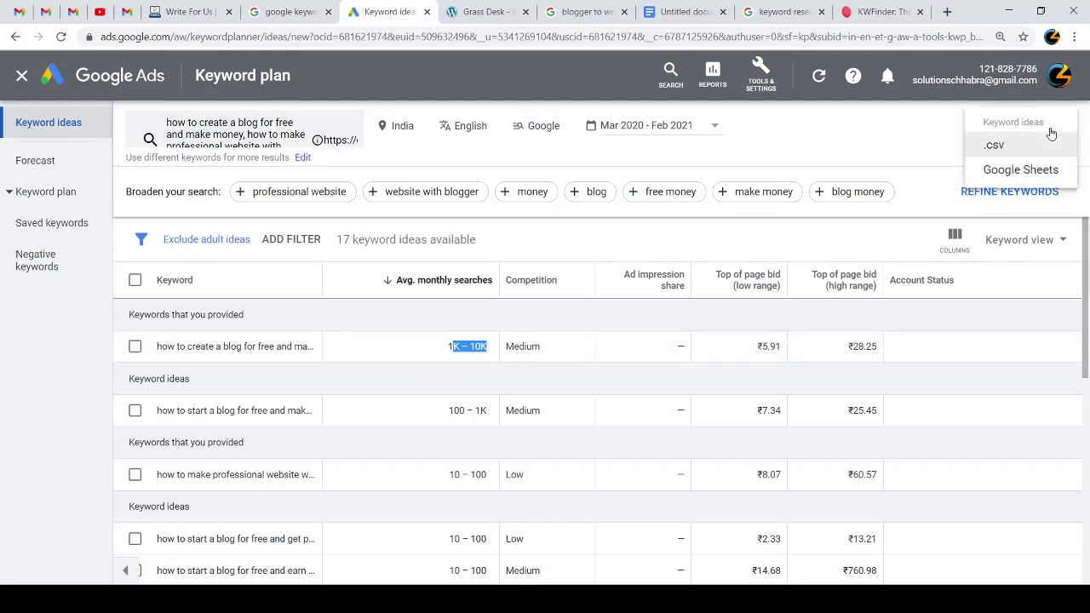
pyautogui.click(1033, 170)
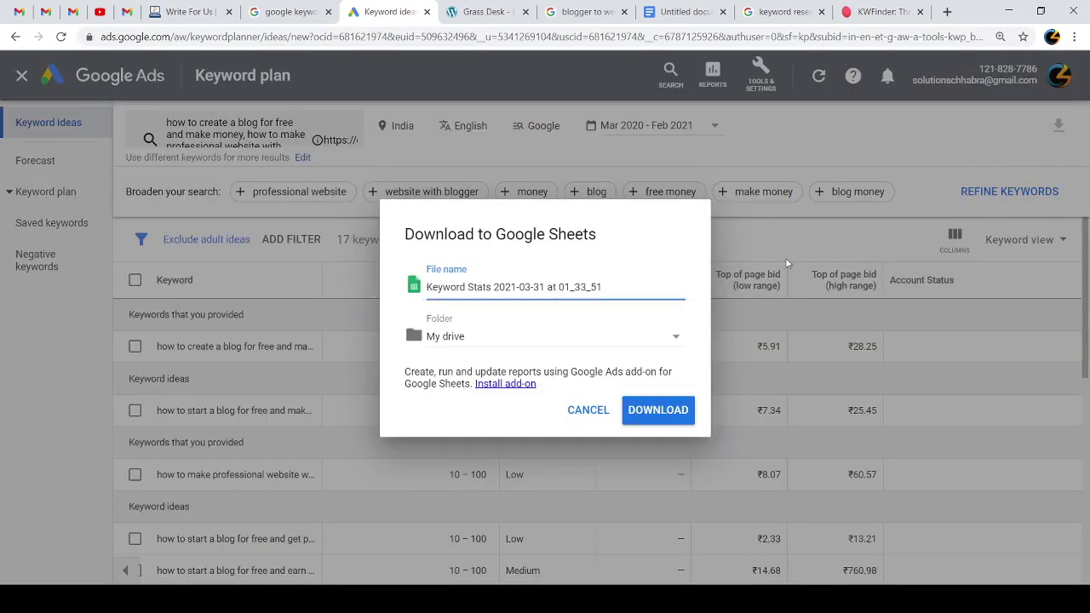
pyautogui.click(666, 416)
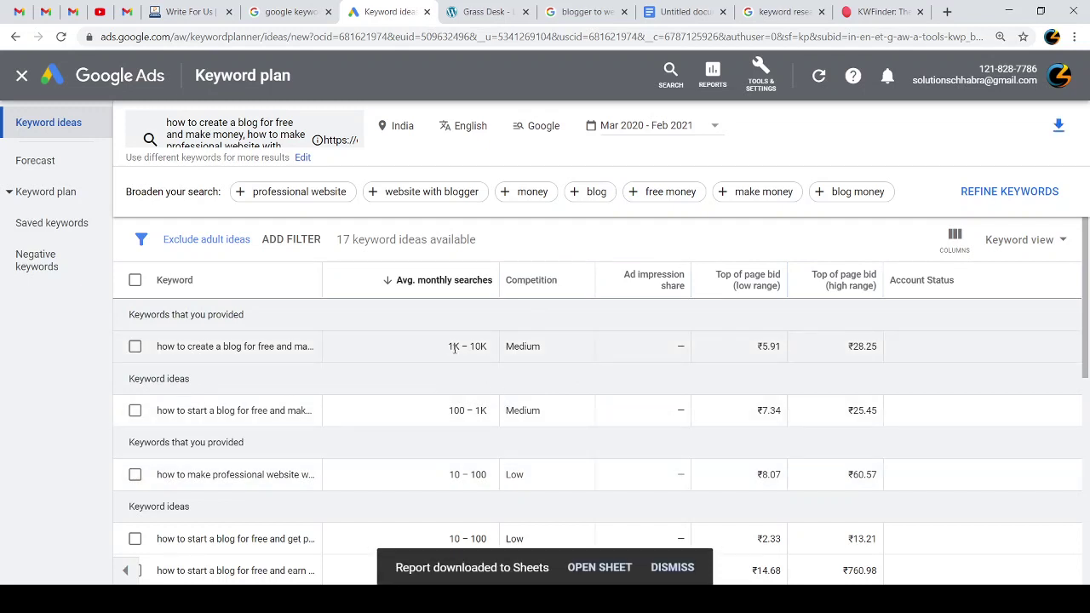
pyautogui.tripleClick(215, 346)
pyautogui.click(453, 345)
pyautogui.click(600, 568)
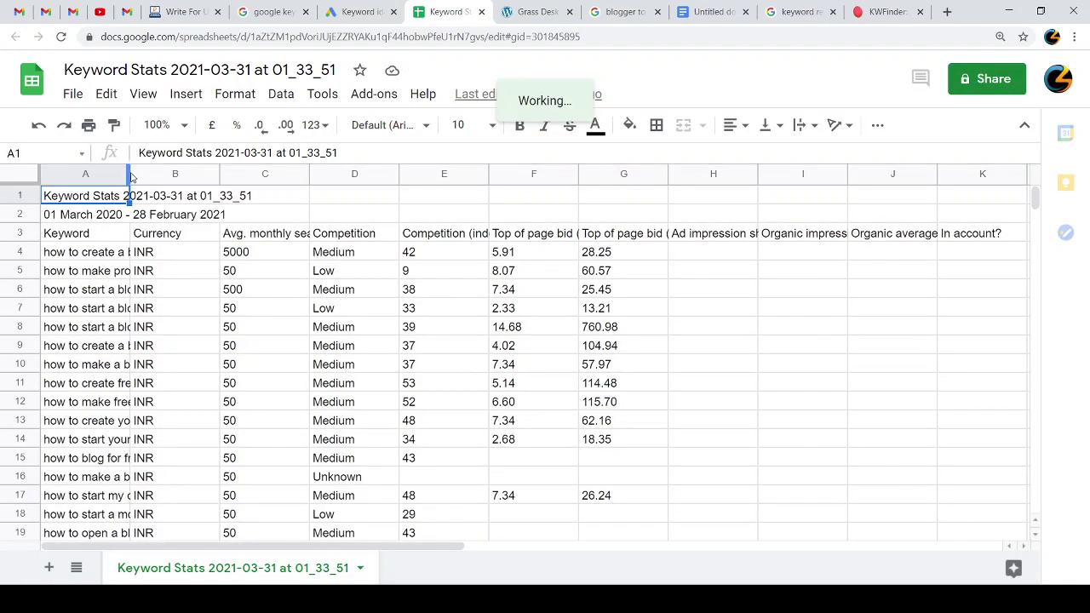
# Step: Widen the Keyword column in the exported sheet and in the Keyword Planner table so the full keywords fit
pyautogui.moveTo(129, 174); pyautogui.dragTo(343, 173)
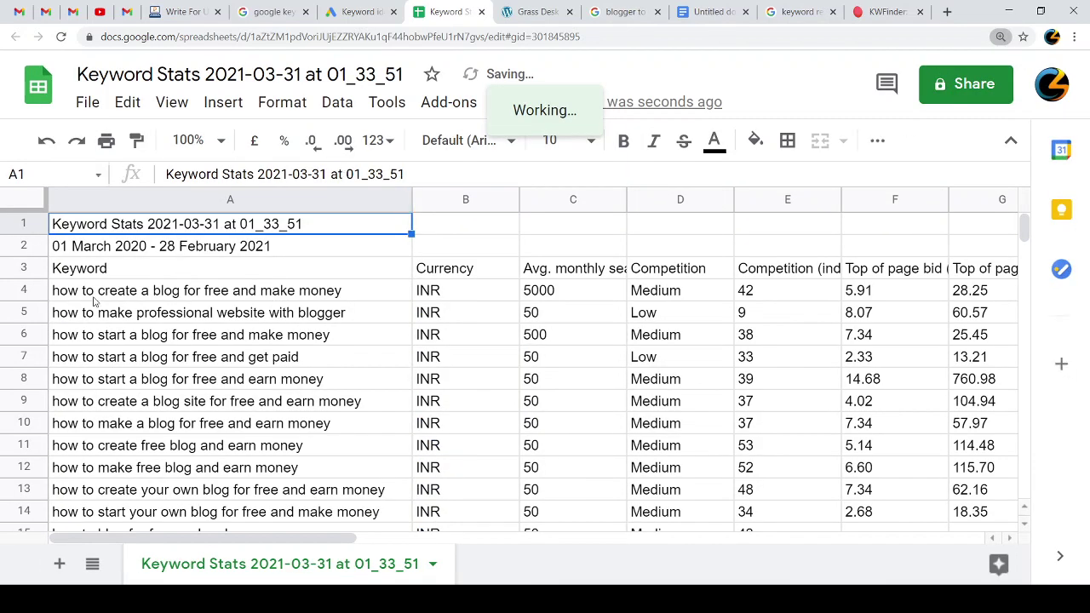
pyautogui.click(79, 257)
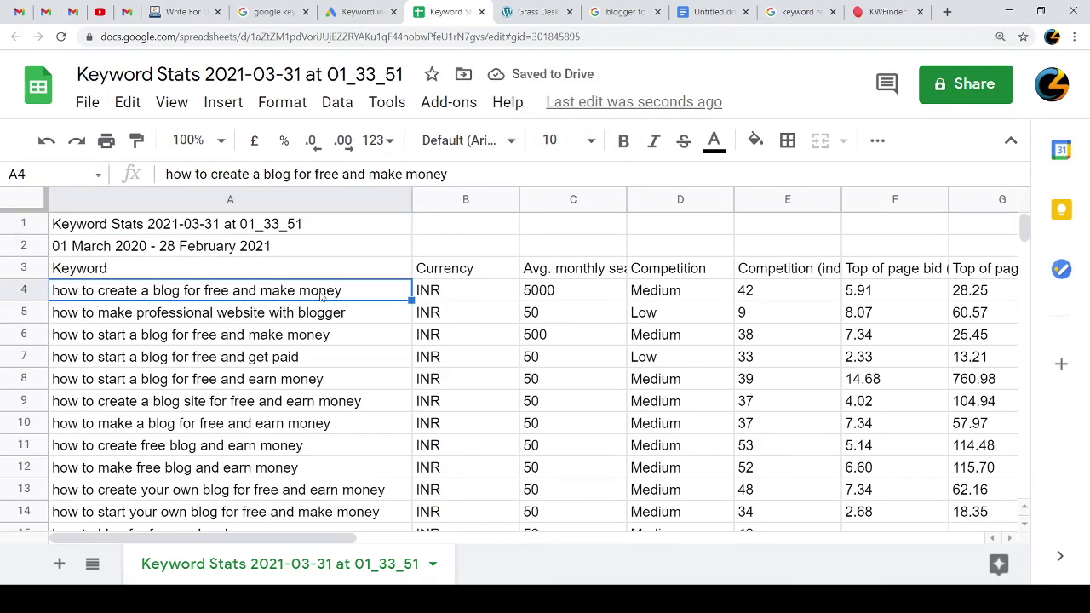
pyautogui.click(361, 11)
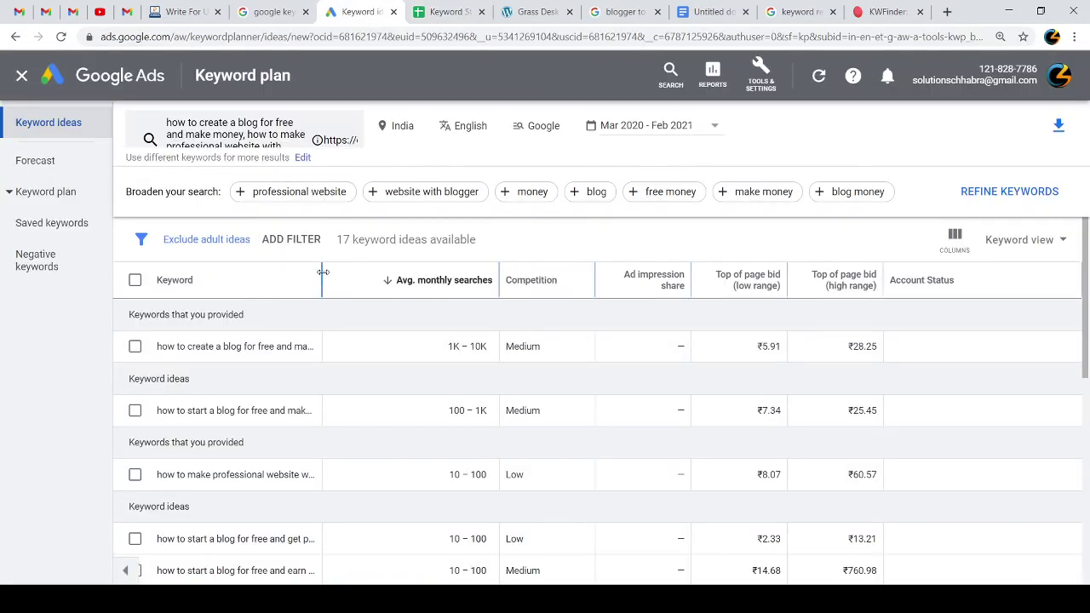
pyautogui.moveTo(322, 272); pyautogui.dragTo(401, 271)
pyautogui.tripleClick(270, 346)
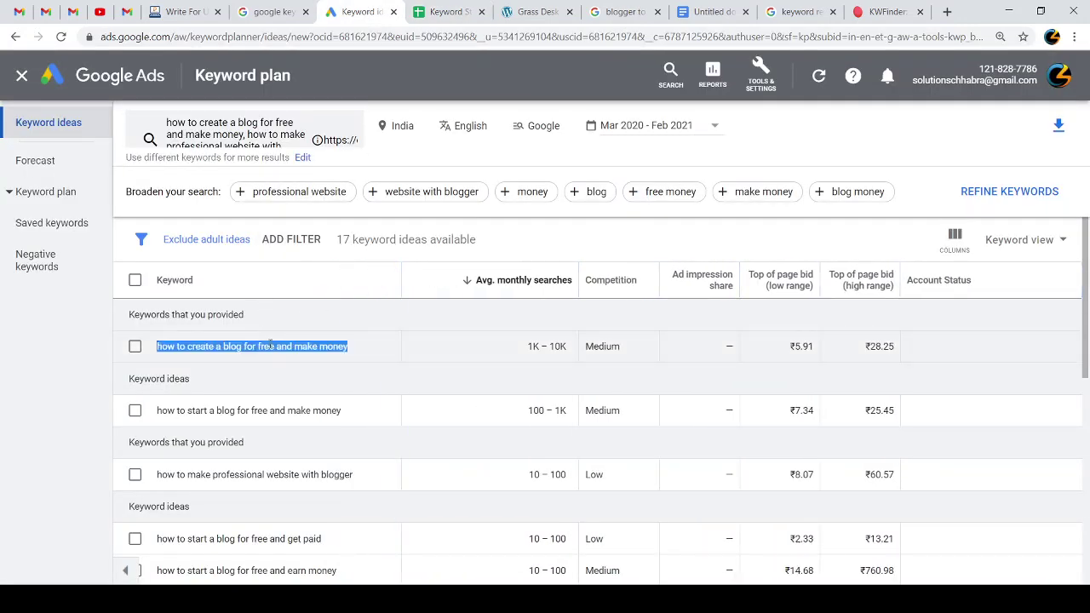
# Step: Compare the first provided keyword and its monthly searches range in Keyword Planner with its row in the exported sheet
pyautogui.click(438, 11)
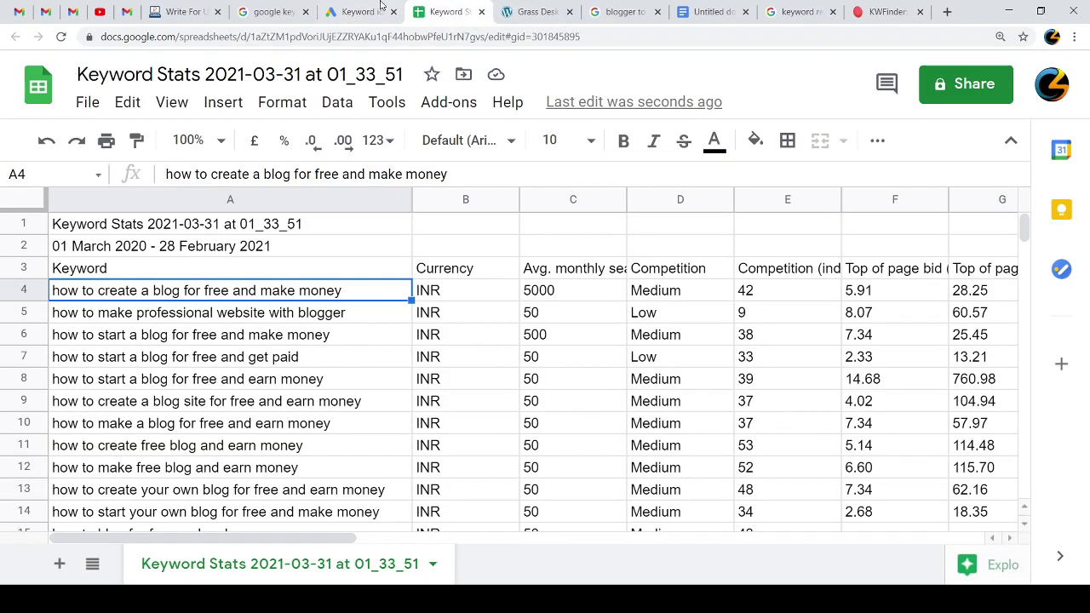
pyautogui.click(381, 11)
pyautogui.tripleClick(528, 346)
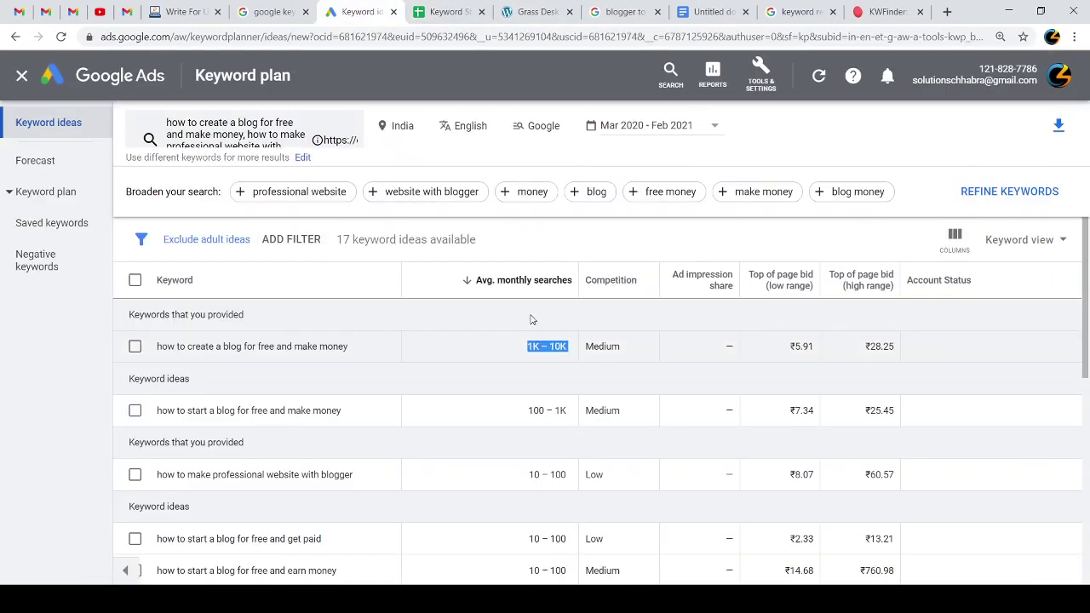
pyautogui.click(438, 11)
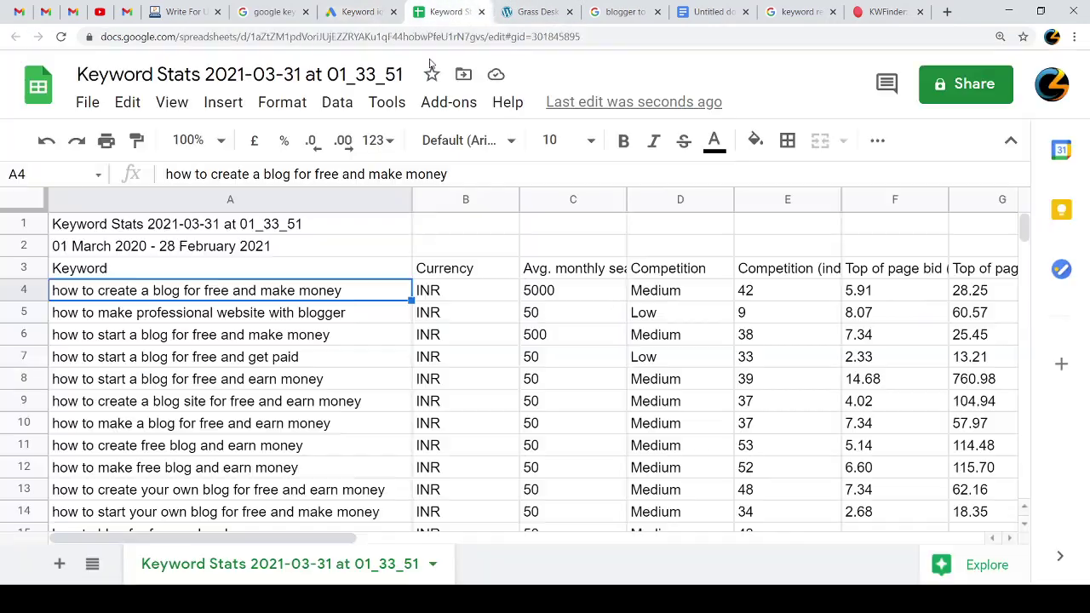
# Step: Widen the Avg. monthly searches column in the sheet and select the value for "how to create a blog for free and make money"
pyautogui.click(457, 298)
pyautogui.click(601, 265)
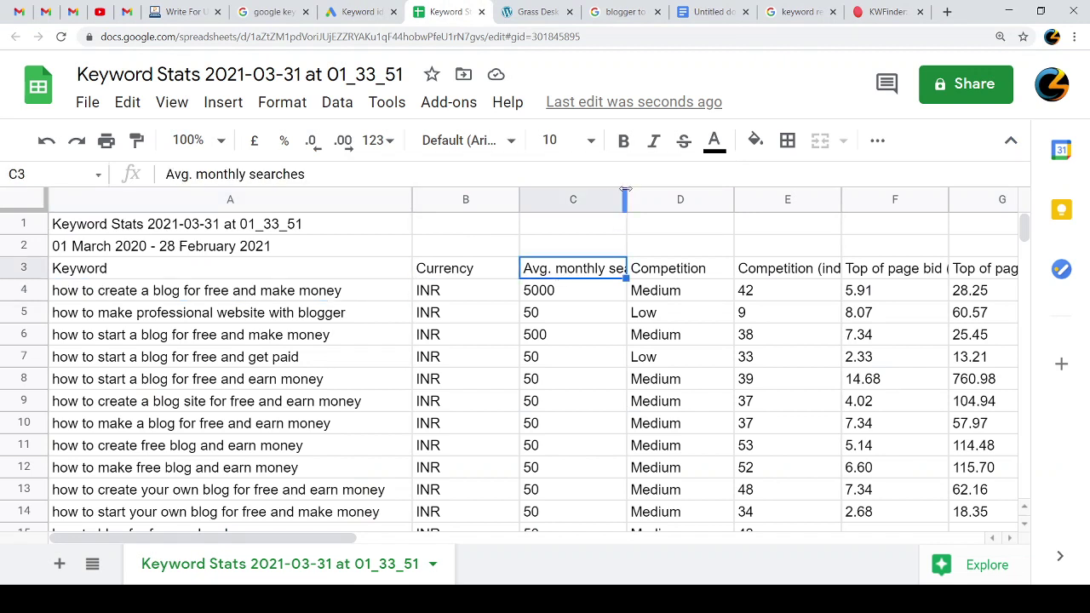
pyautogui.moveTo(626, 190); pyautogui.dragTo(752, 189)
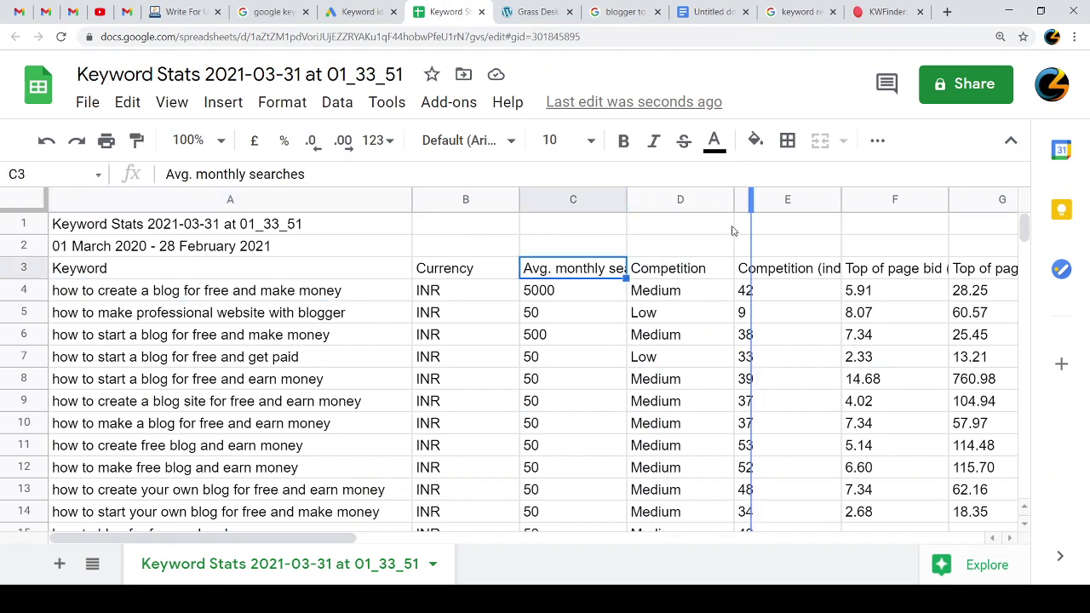
pyautogui.click(593, 293)
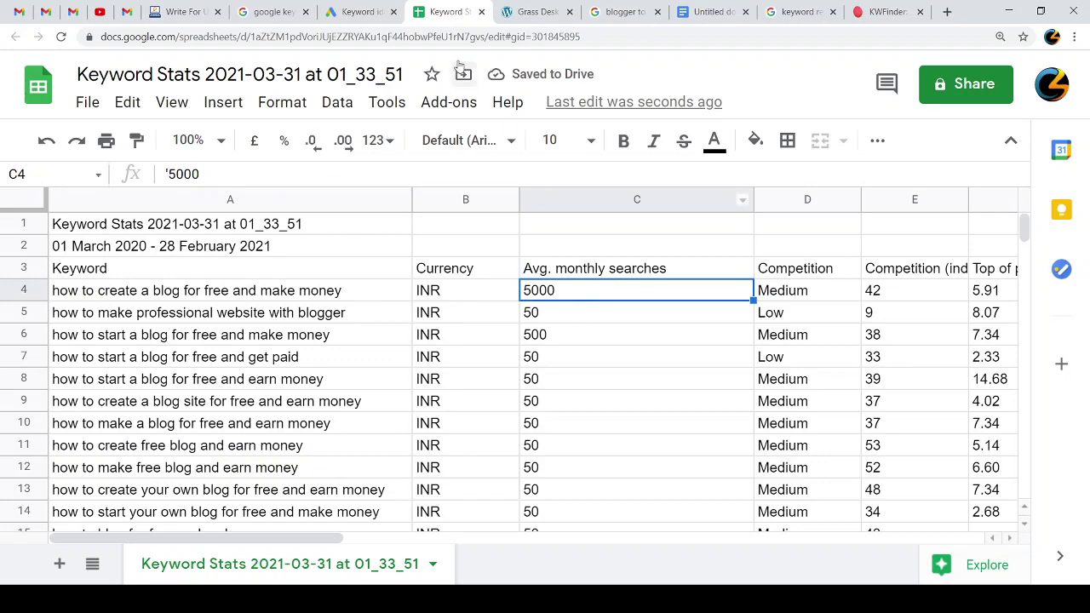
# Step: Compare the monthly searches range of "how to start a blog for free and make money" in Keyword Planner with the exported sheet's search volumes
pyautogui.click(357, 11)
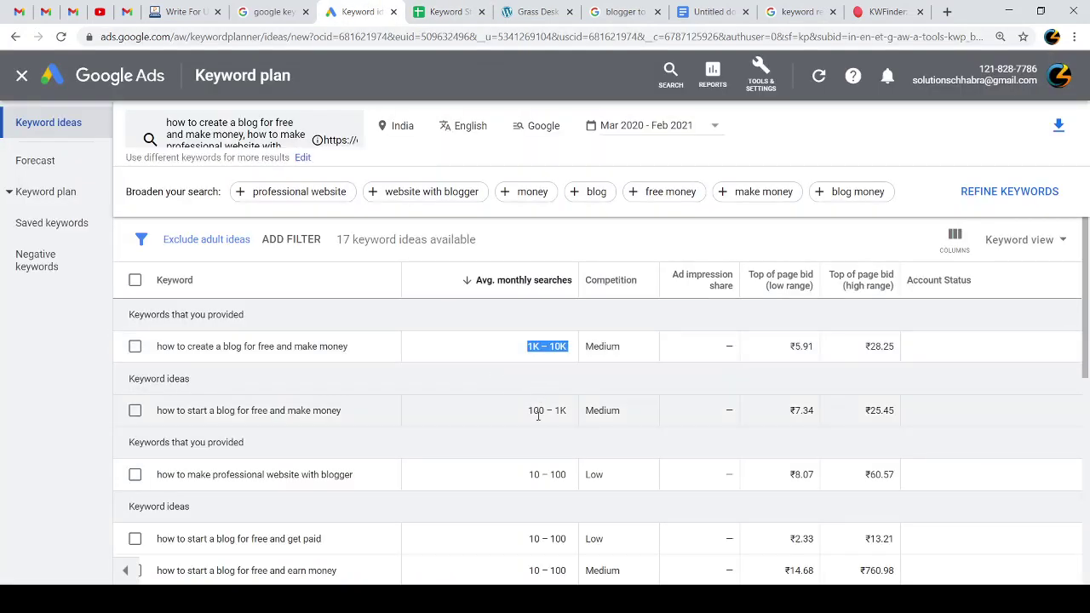
pyautogui.moveTo(527, 411); pyautogui.dragTo(568, 411)
pyautogui.click(452, 11)
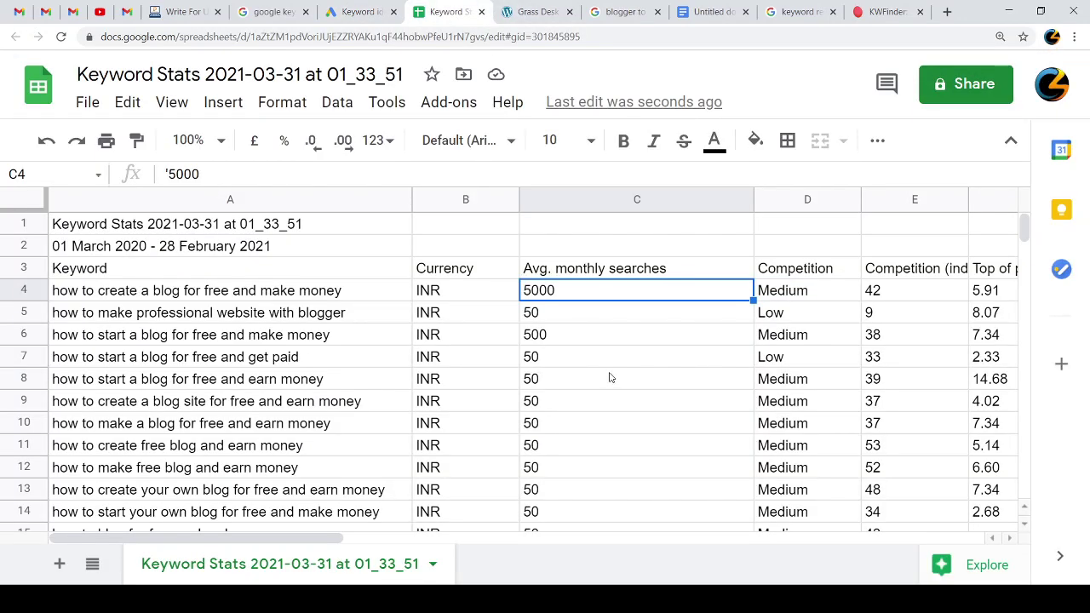
pyautogui.click(553, 311)
pyautogui.click(554, 341)
pyautogui.click(559, 379)
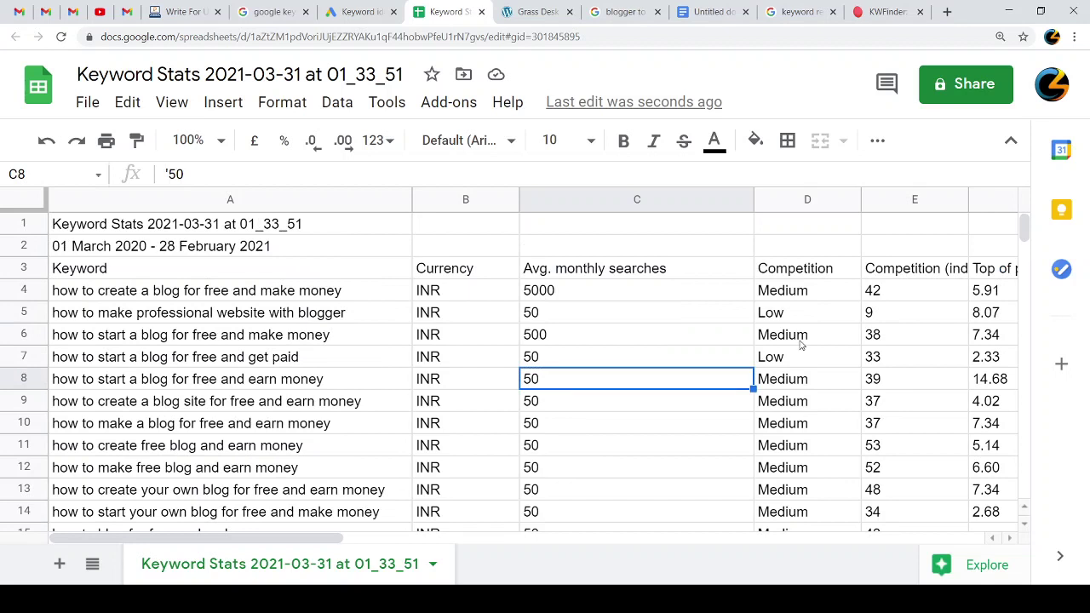
# Step: Examine the average monthly searches and competition of the two keywords in rows 5 and 6 of the sheet
pyautogui.click(939, 341)
pyautogui.click(738, 342)
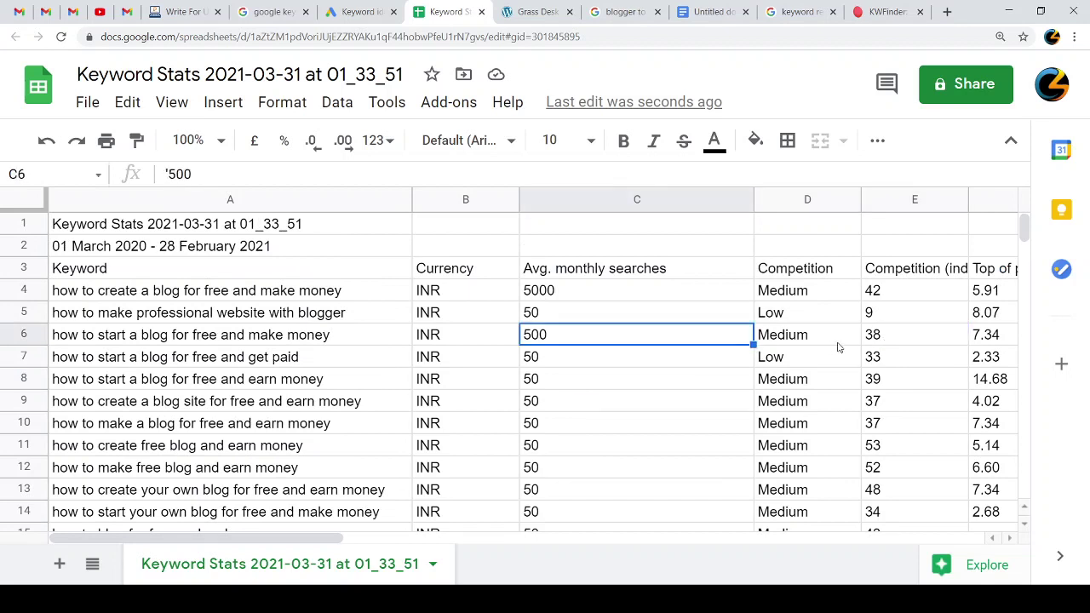
pyautogui.click(809, 341)
pyautogui.click(653, 343)
pyautogui.click(377, 339)
pyautogui.click(490, 337)
pyautogui.click(562, 335)
pyautogui.click(383, 316)
pyautogui.click(566, 314)
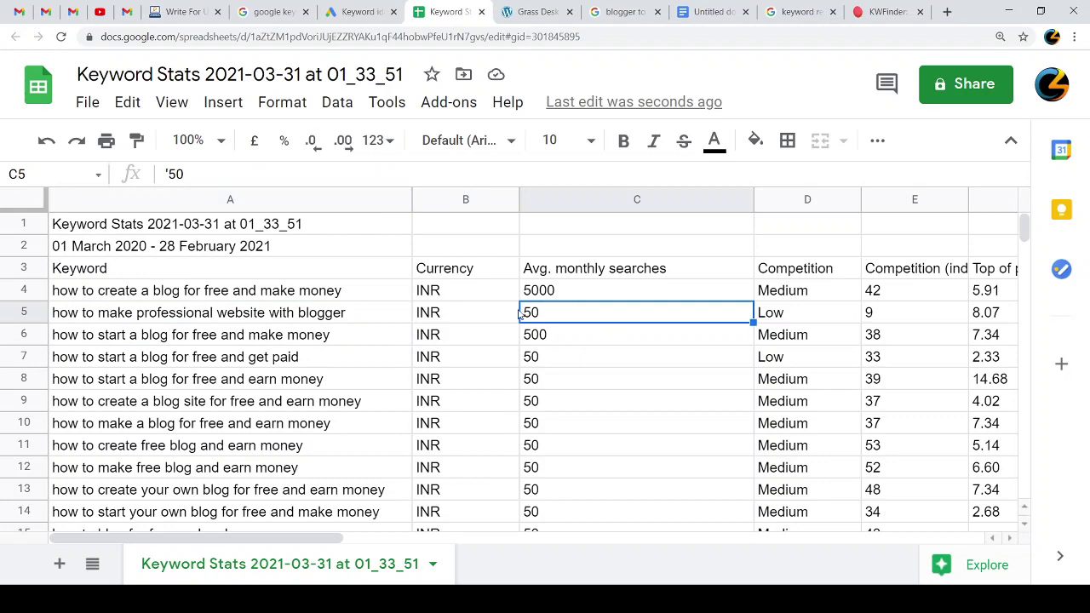
# Step: Delete the Competition column (column D) from the exported sheet
pyautogui.click(835, 295)
pyautogui.rightClick(835, 296)
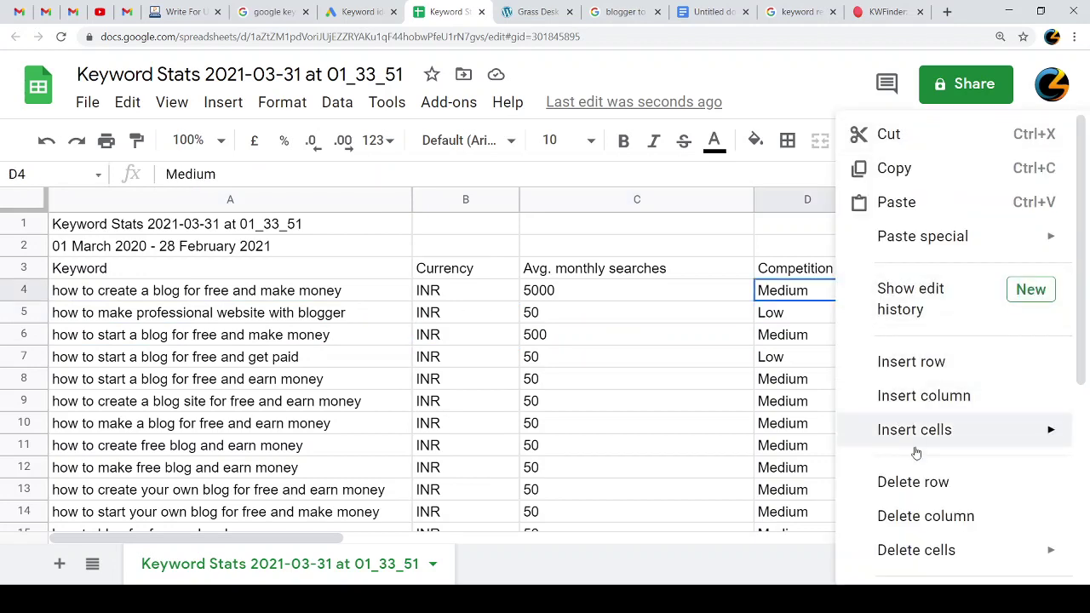
pyautogui.click(656, 366)
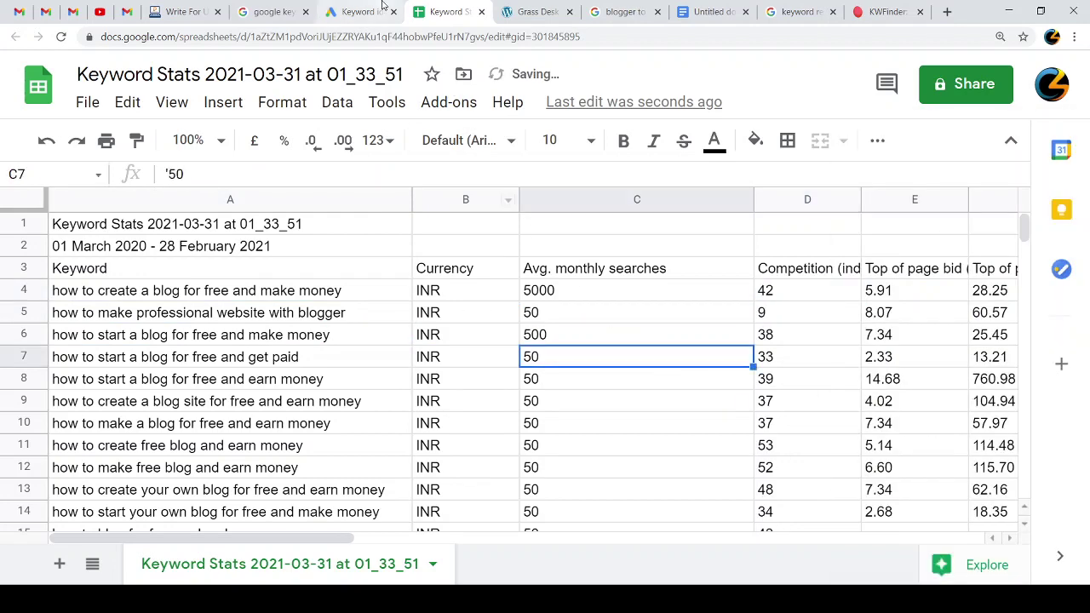
# Step: Switch to Keyword Planner, try the last 24 months as the date range, and return it to the last 12 months
pyautogui.click(358, 12)
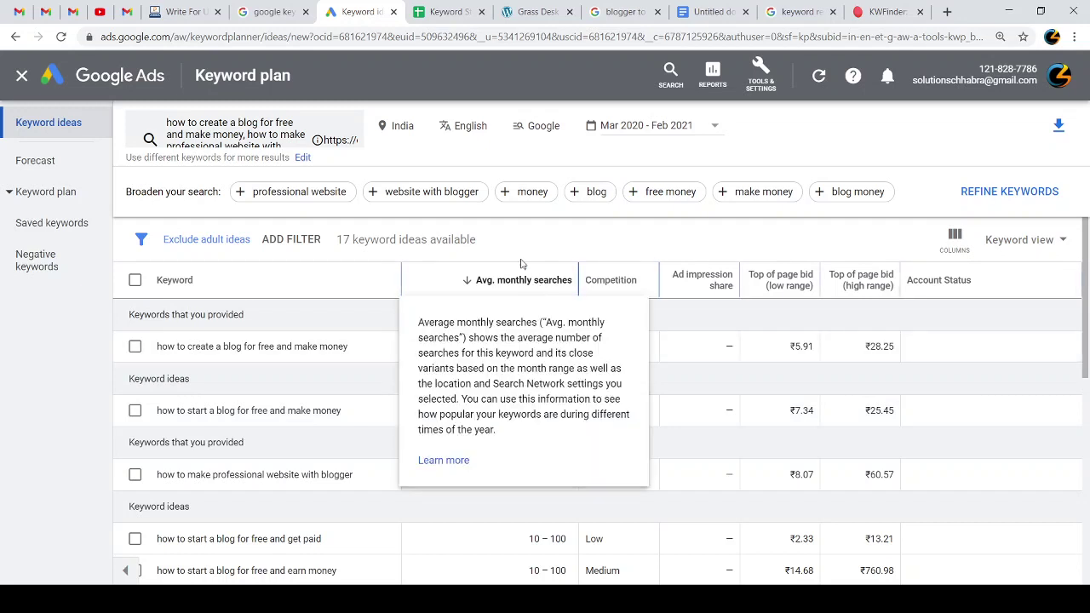
pyautogui.click(708, 130)
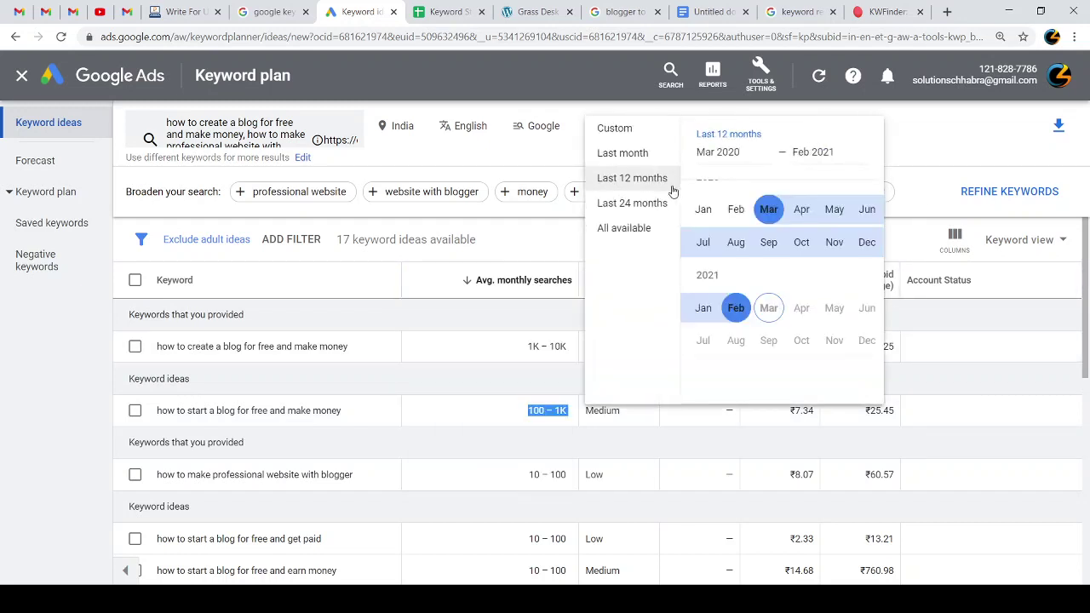
pyautogui.click(659, 212)
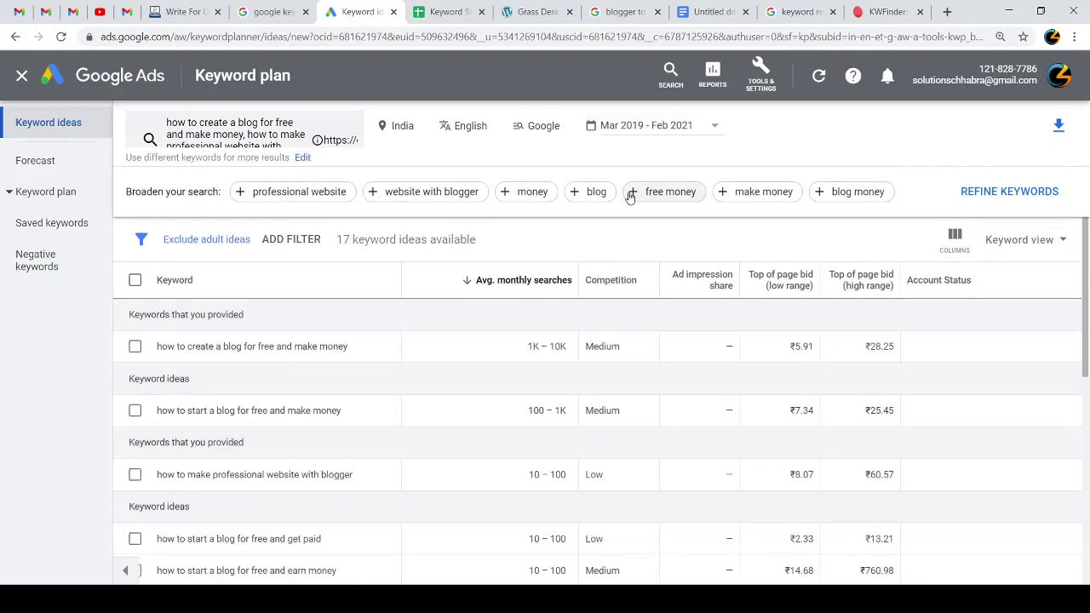
pyautogui.click(646, 126)
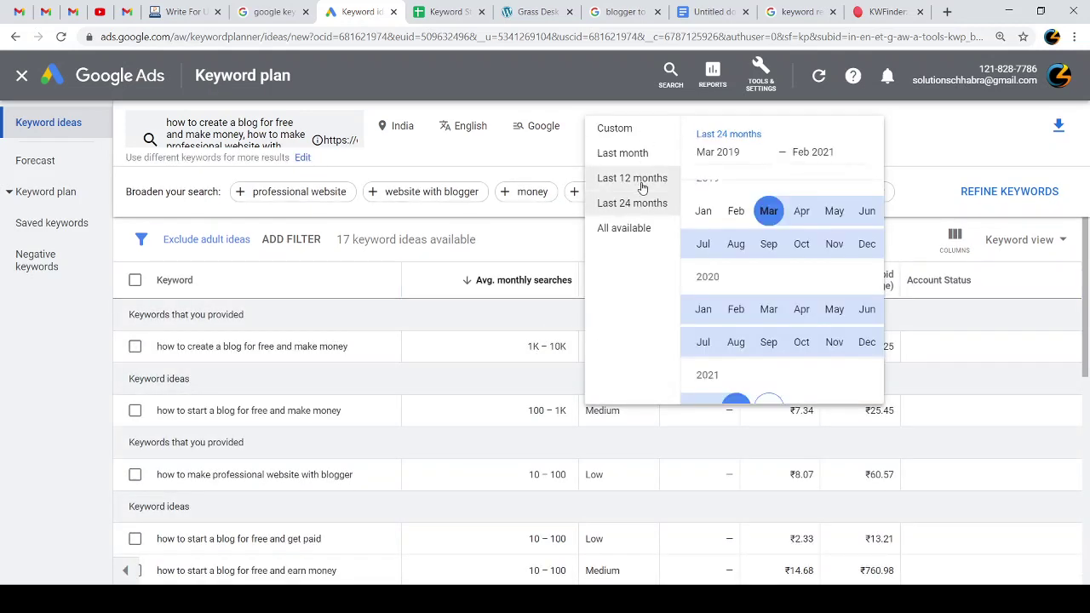
pyautogui.click(649, 178)
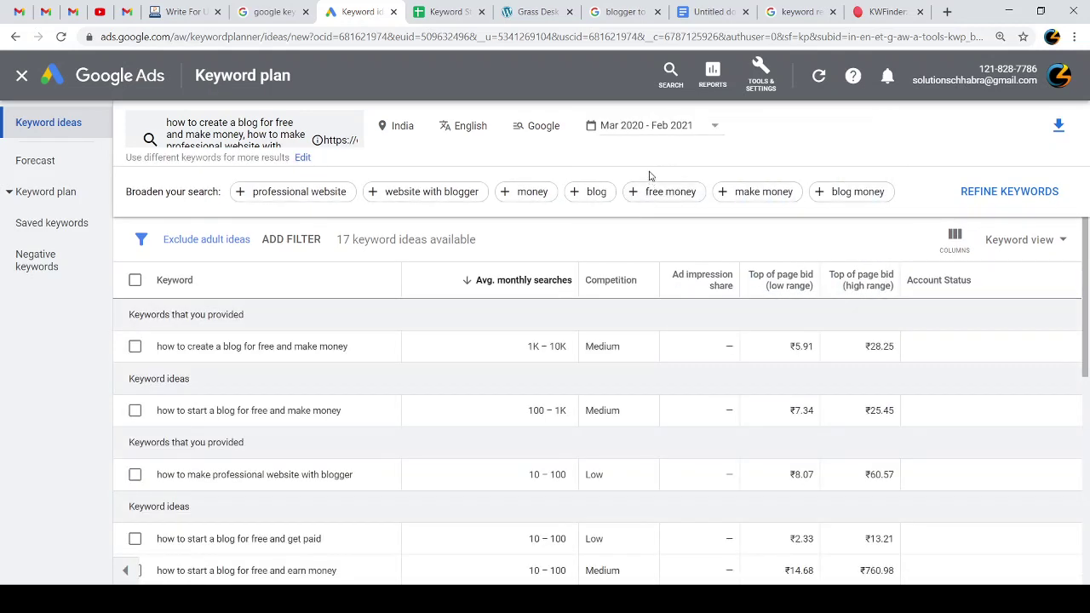